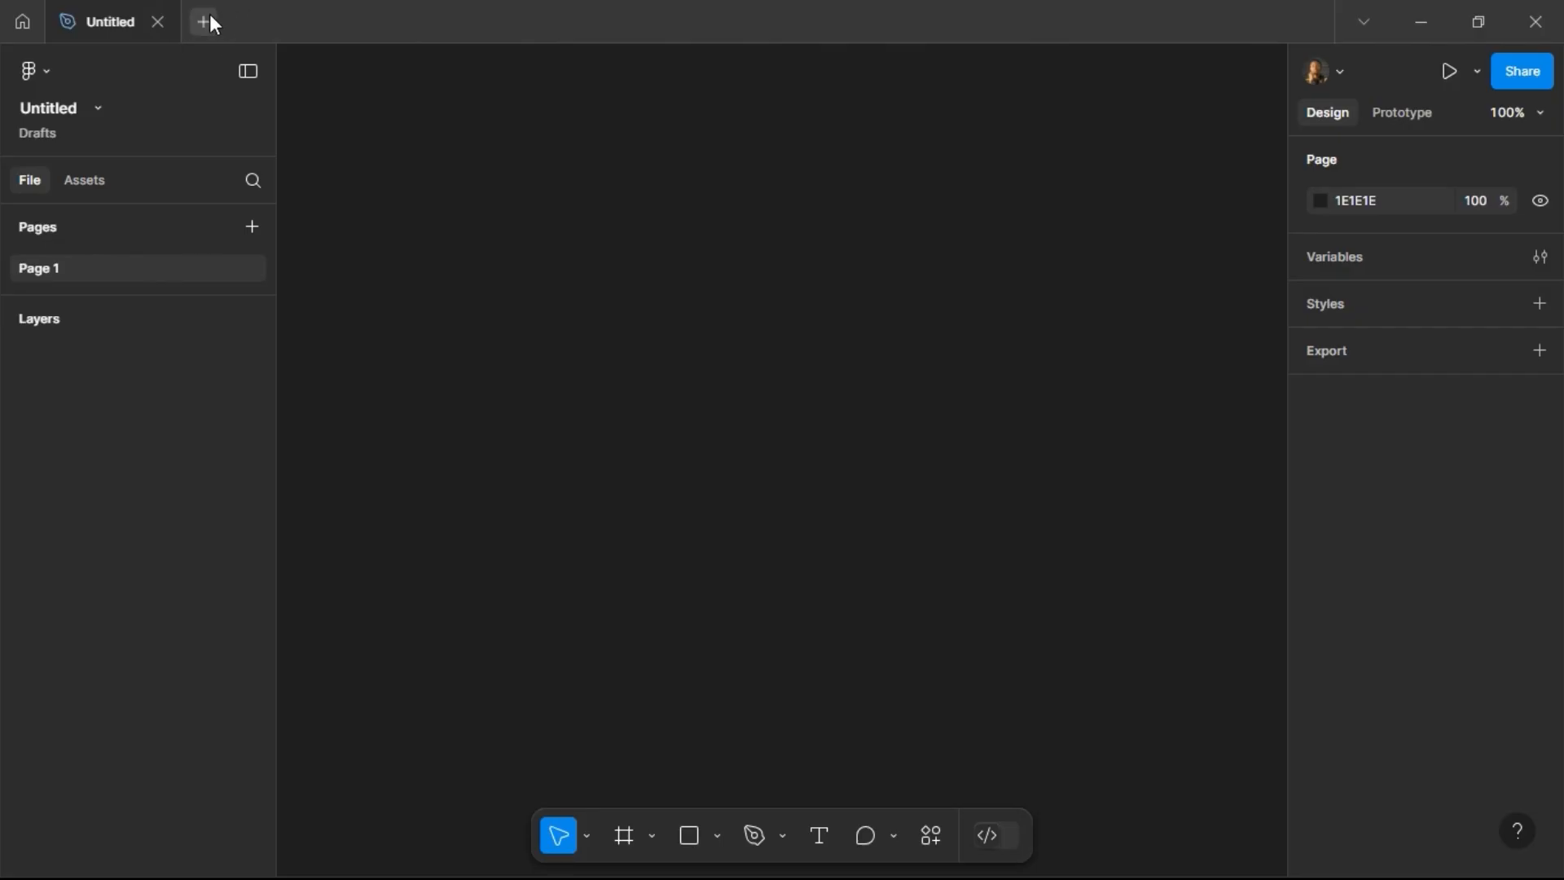
Step: Open a new-file tab and close it again
left_click(208, 16)
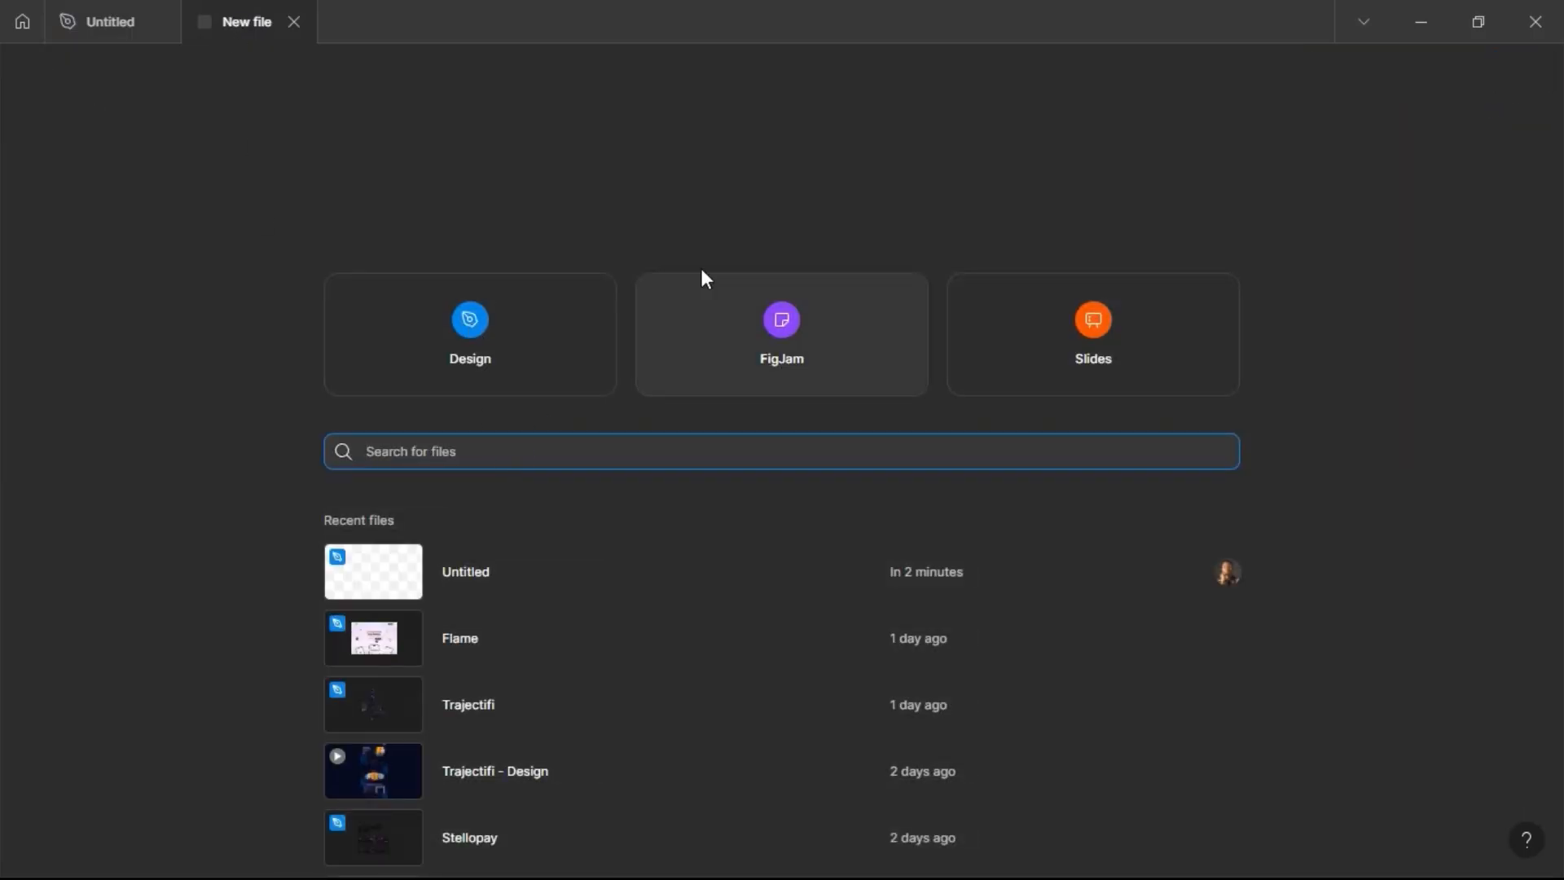
left_click(293, 23)
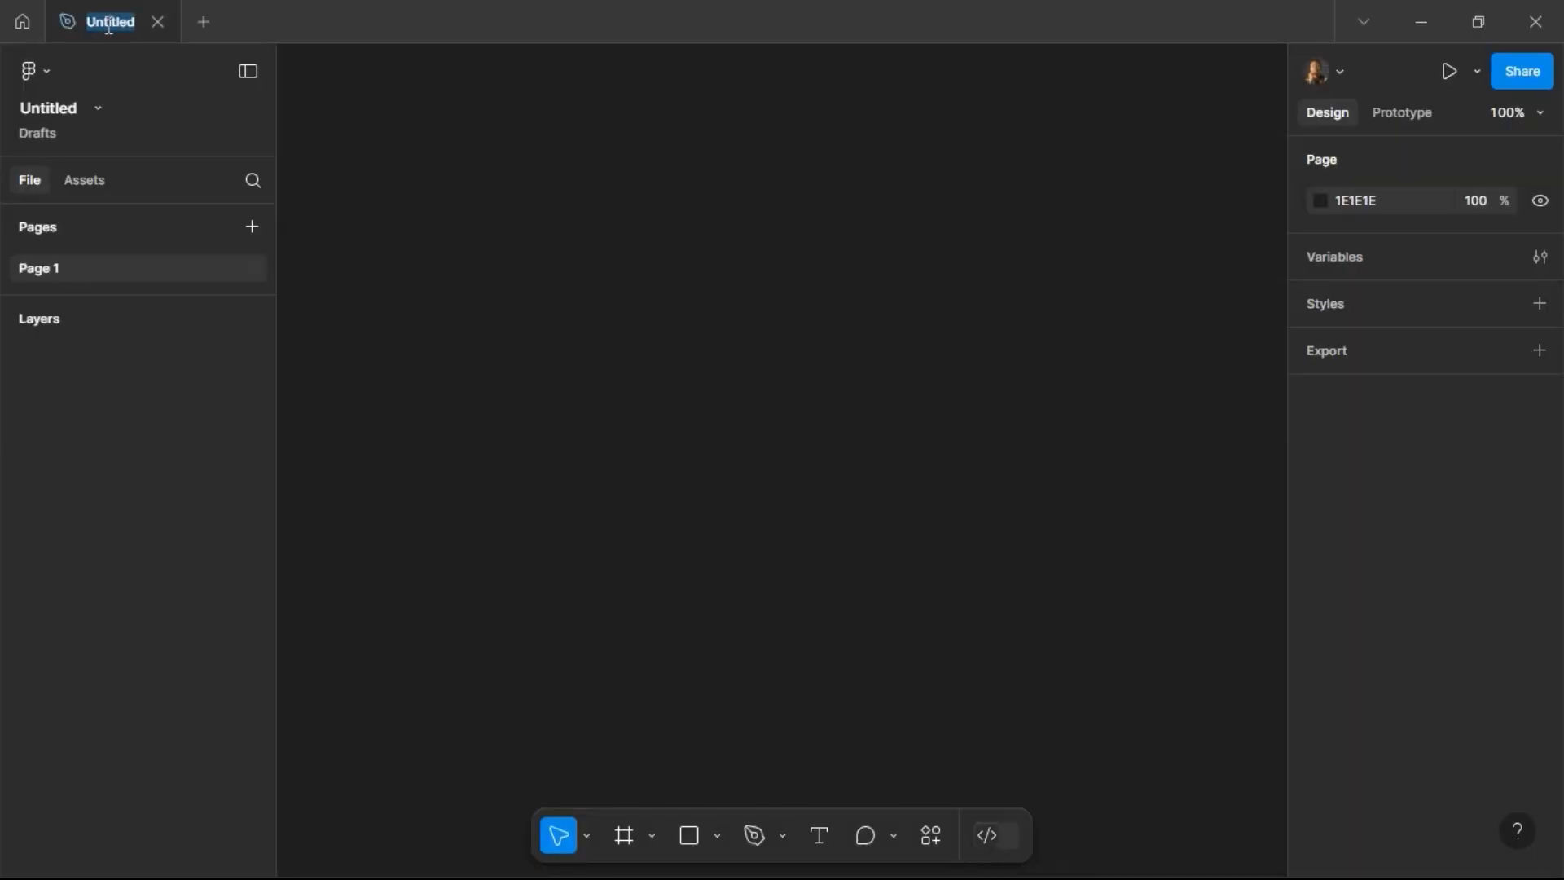
Step: Rename the file as Test
double_click(63, 110)
type("Test")
key("Return")
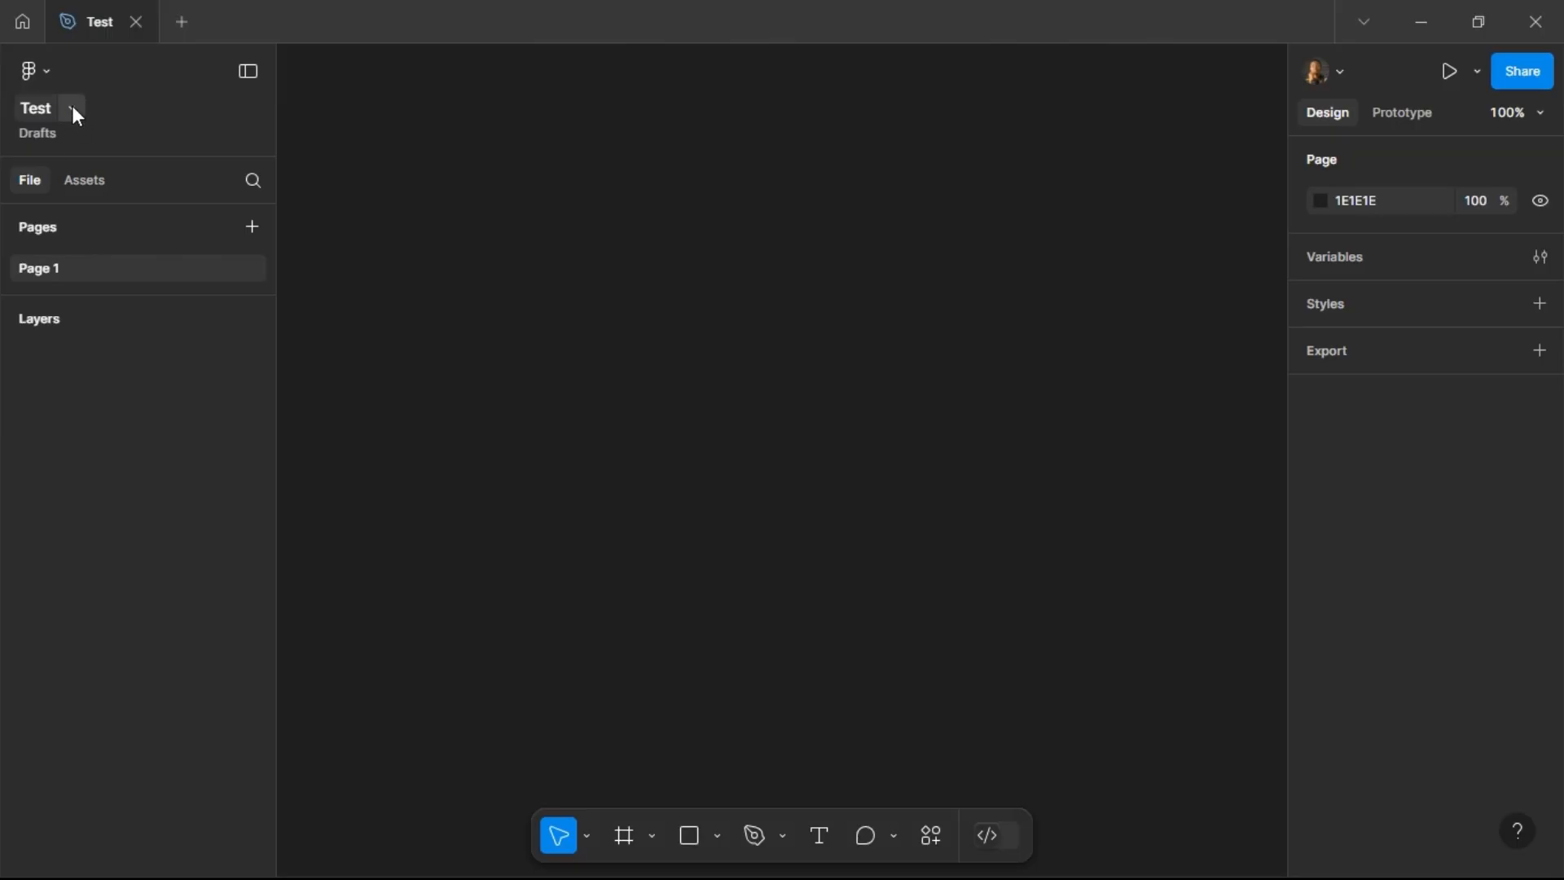
Step: Look through the file options menu and the Drafts folder, then return to the Test file
left_click(72, 107)
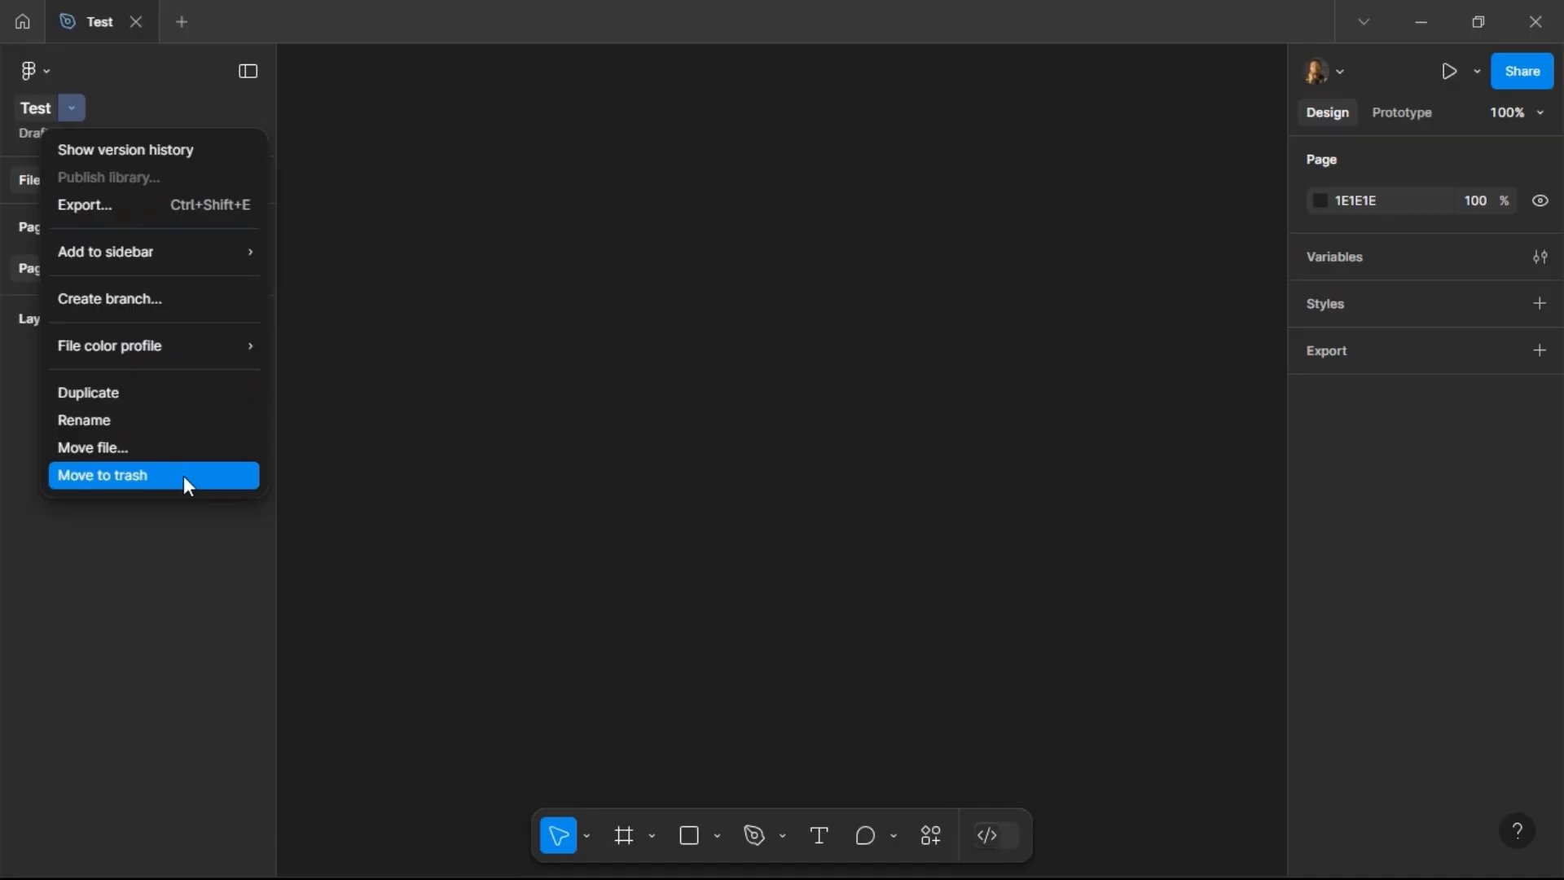
left_click(66, 111)
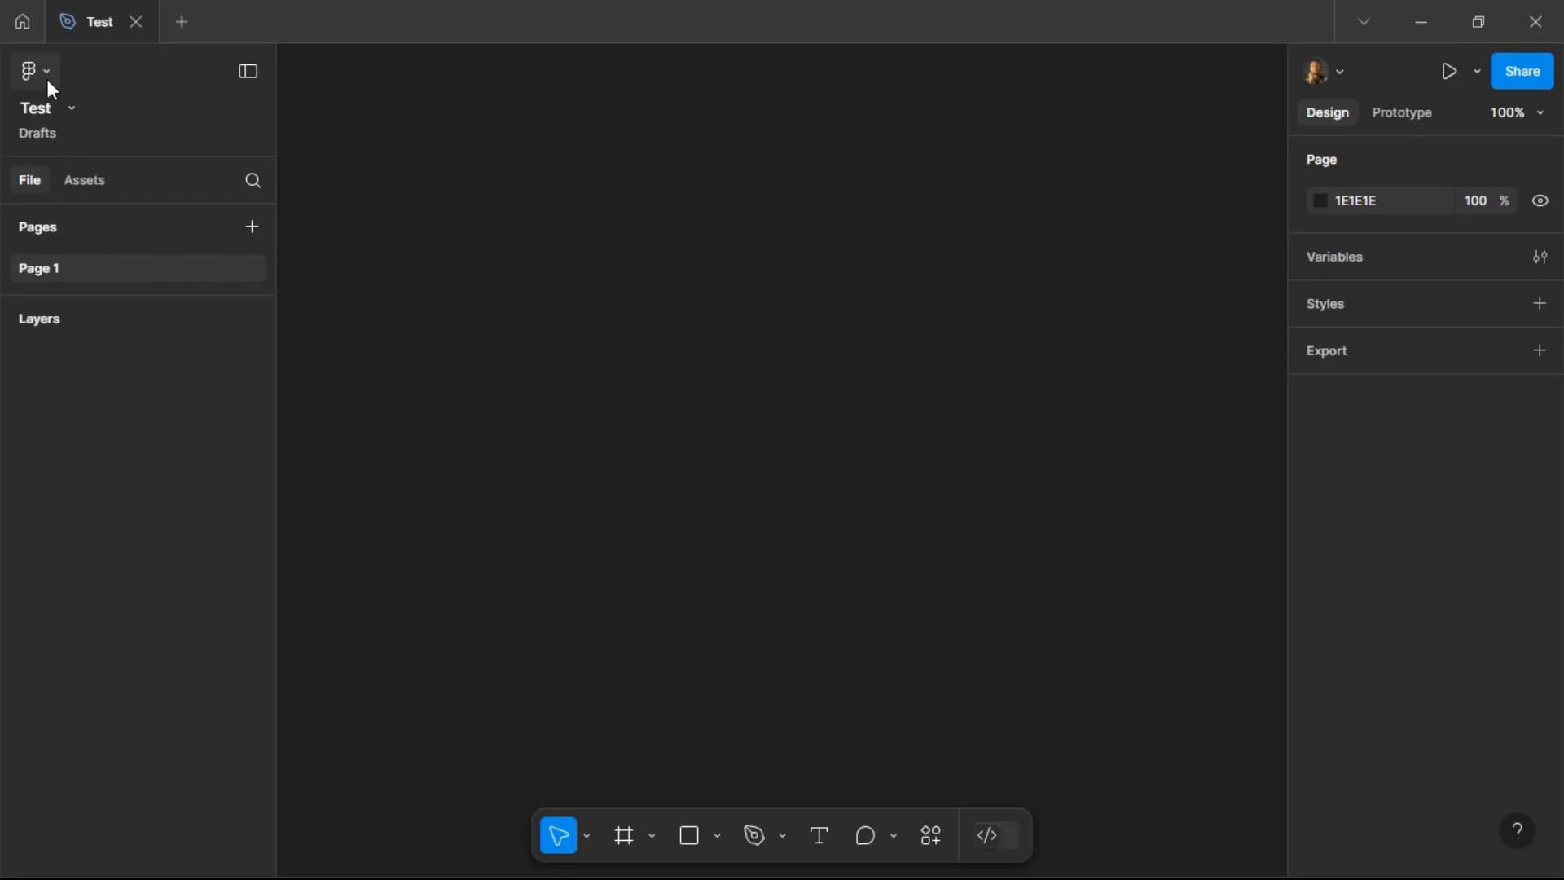
left_click(22, 21)
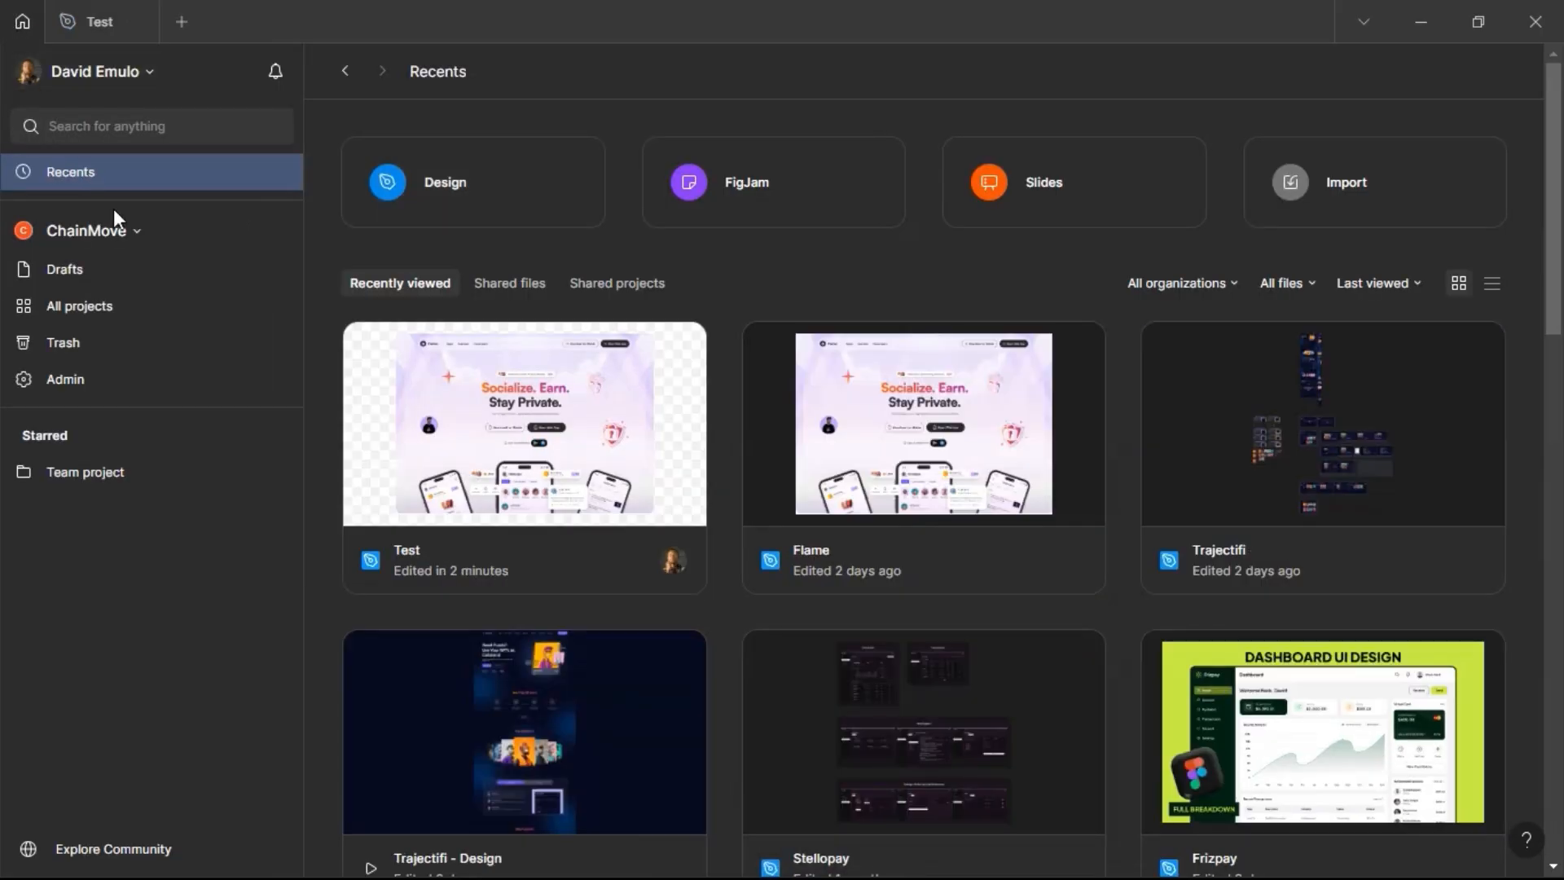
left_click(101, 275)
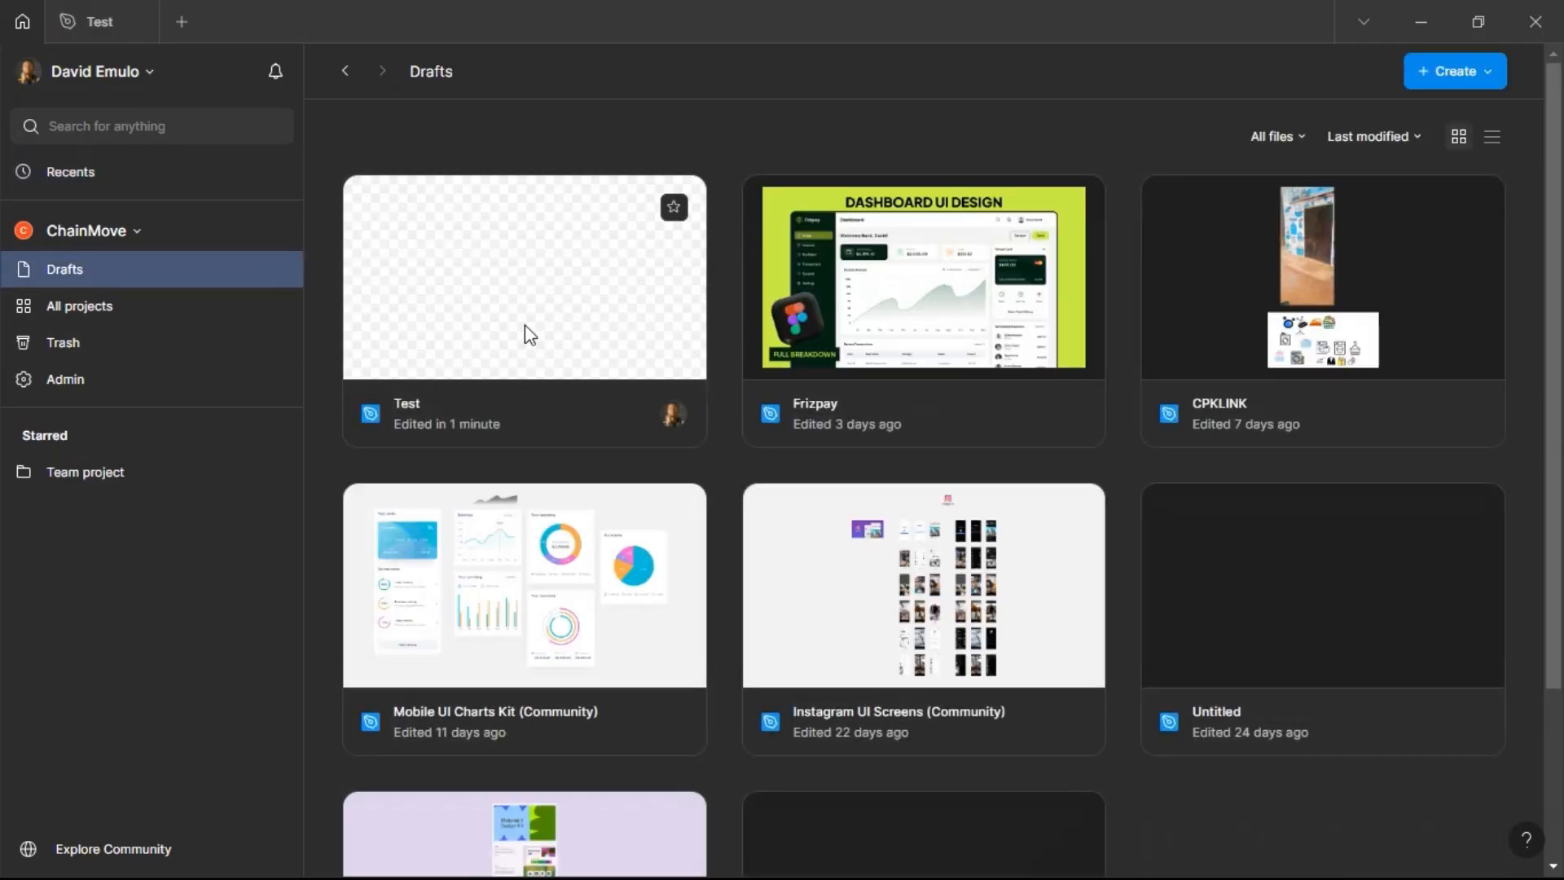
left_click(64, 15)
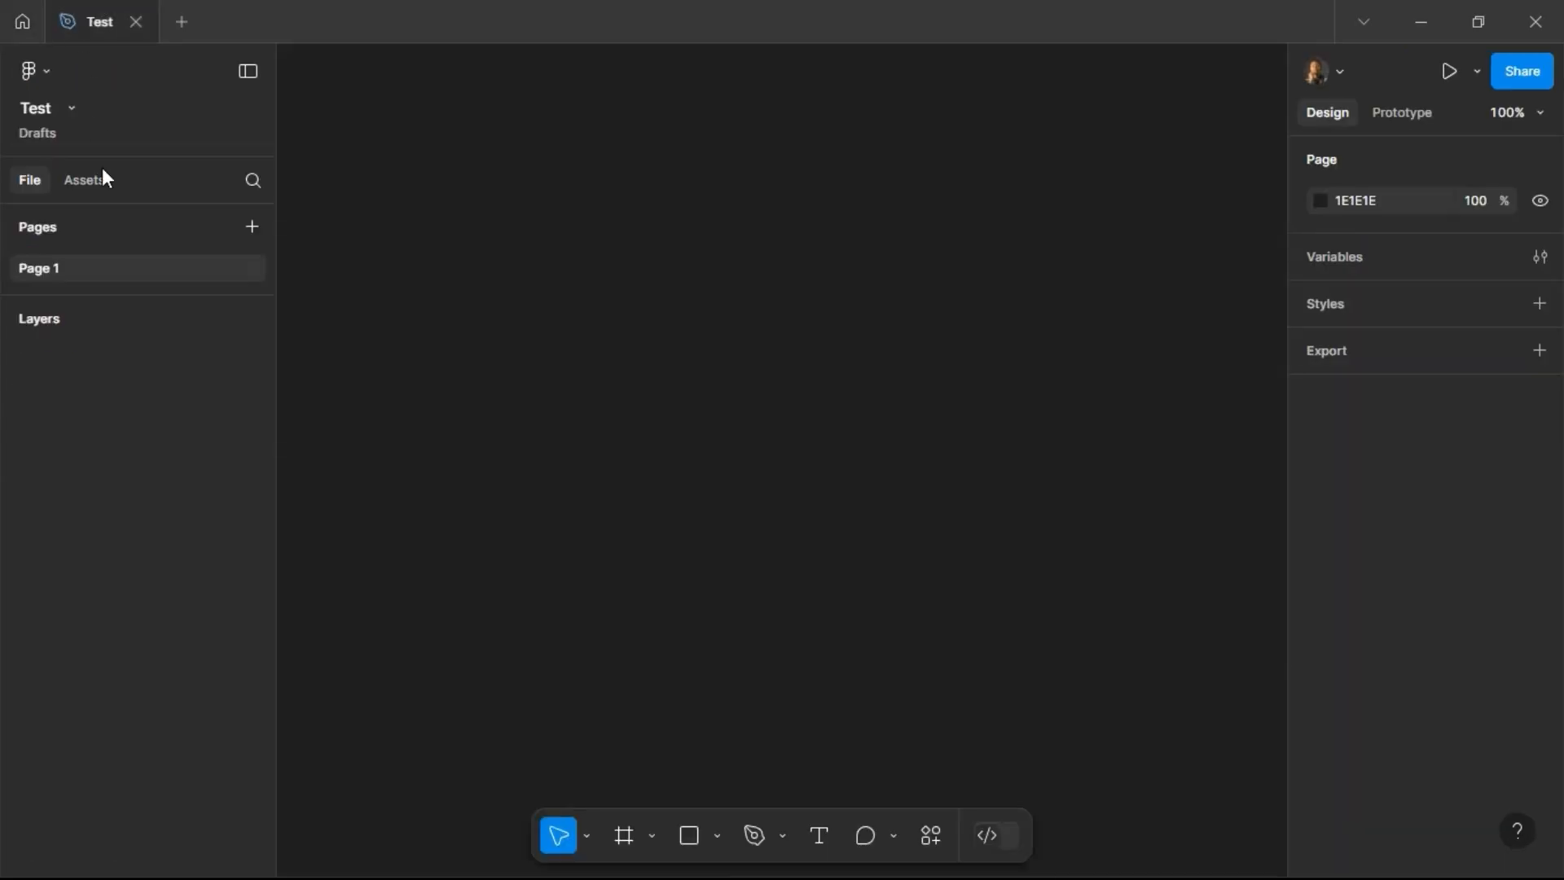
Step: Open the Actions search and browse its Assets and Plugins & widgets categories
left_click(41, 75)
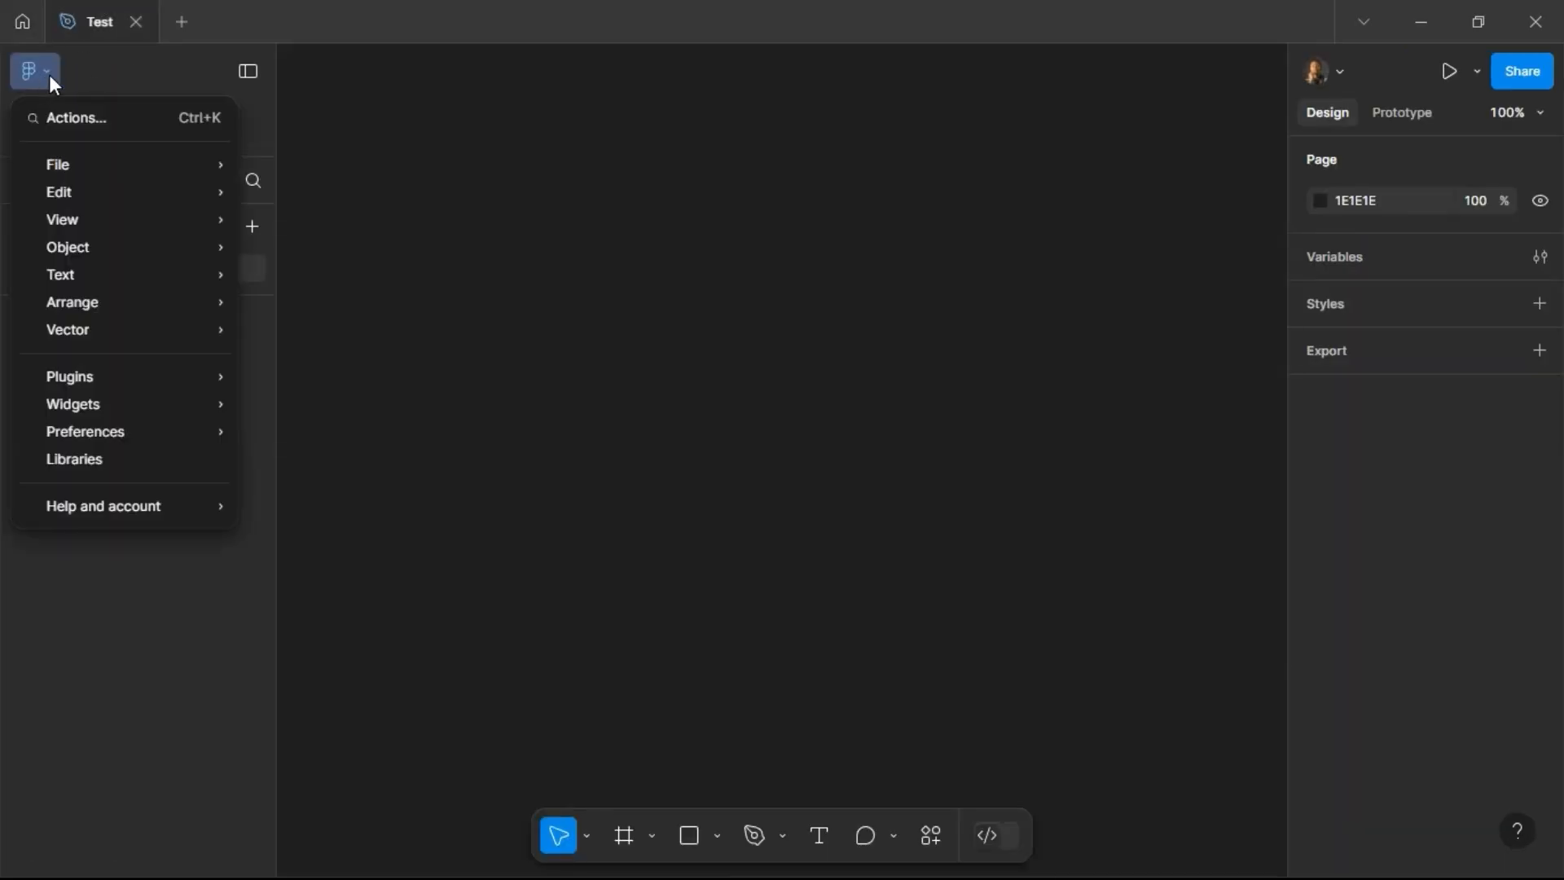
mouse_move(96, 163)
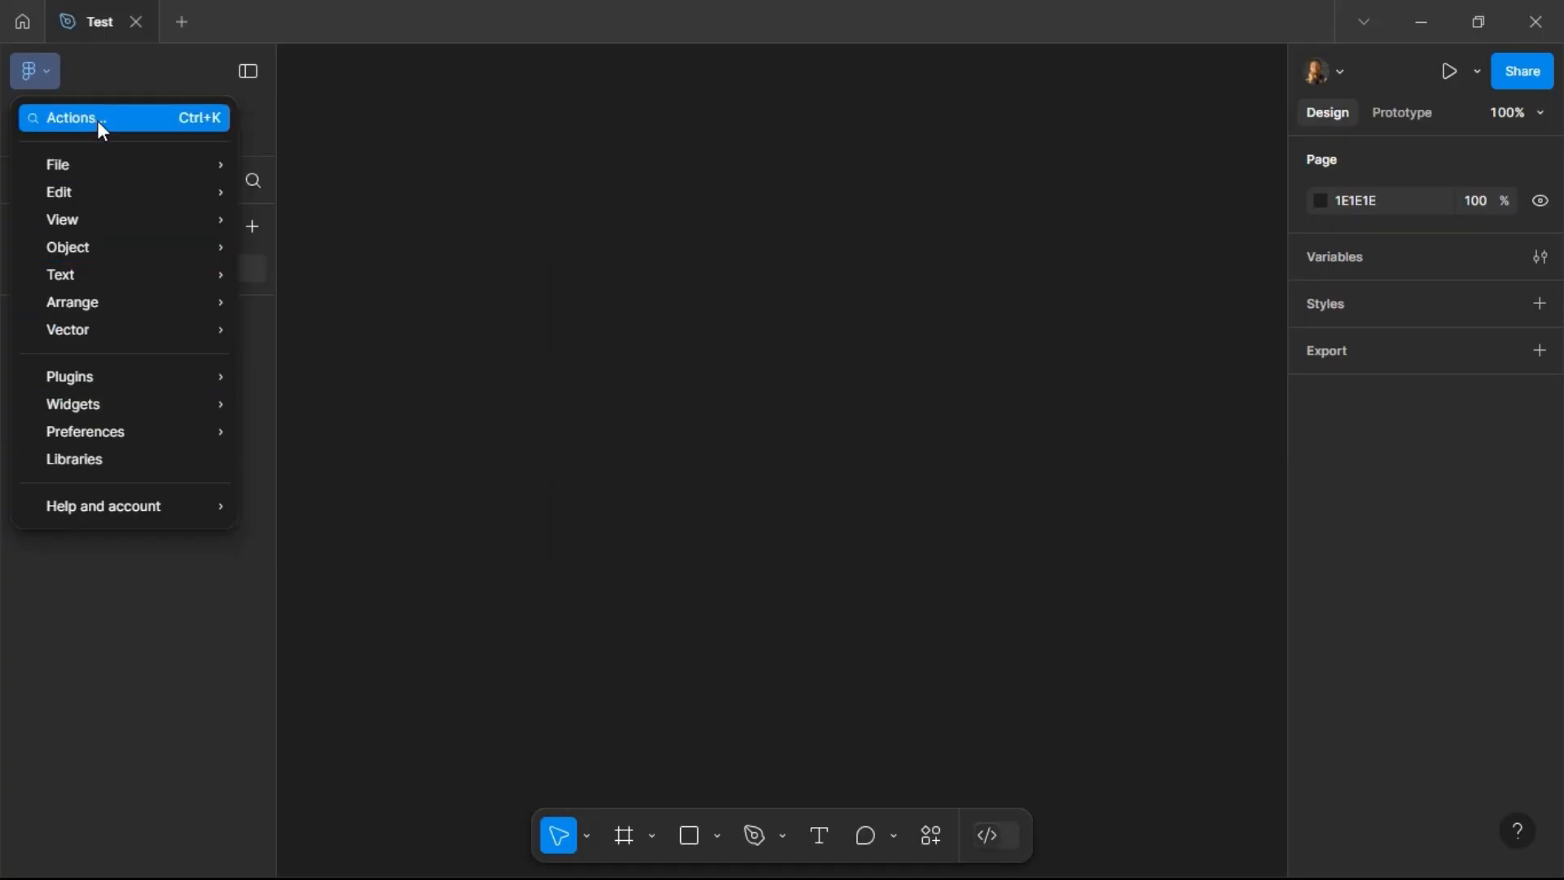
left_click(99, 123)
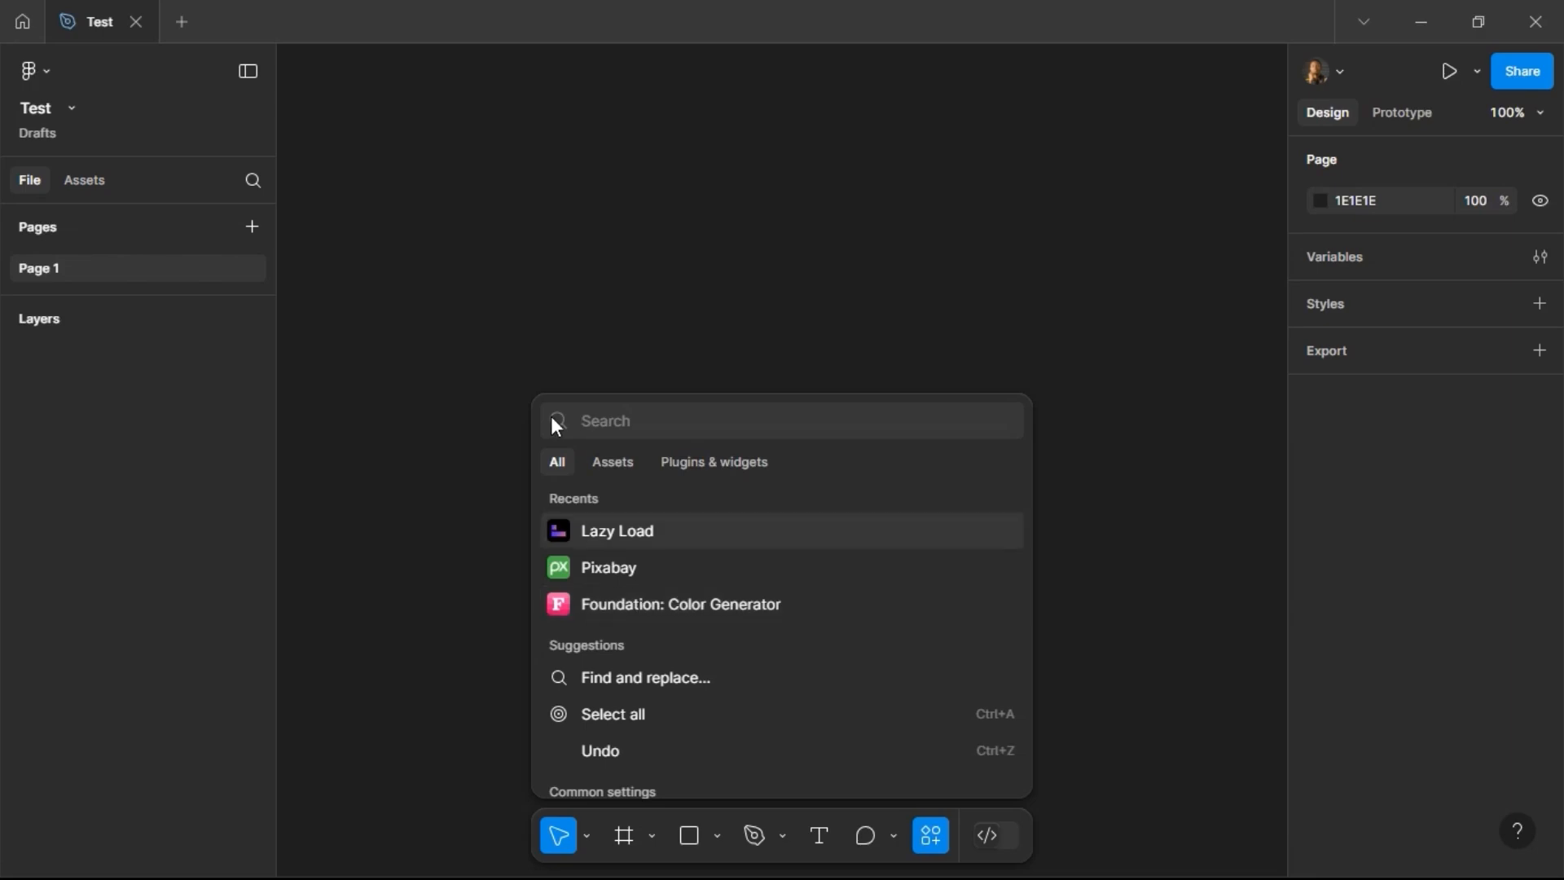
left_click(615, 462)
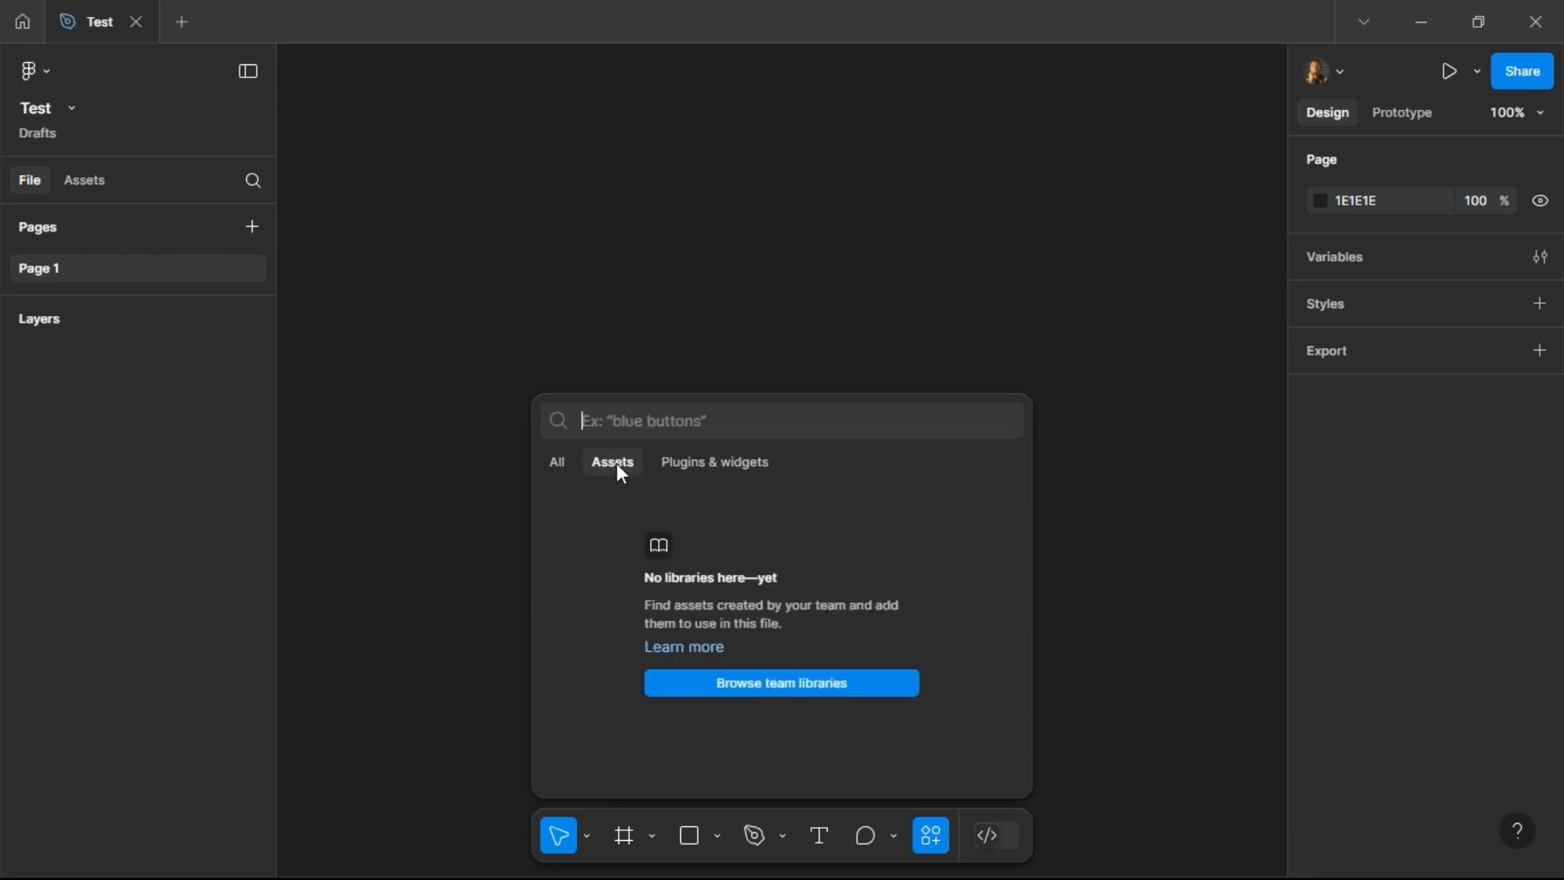
left_click(705, 461)
left_click(664, 255)
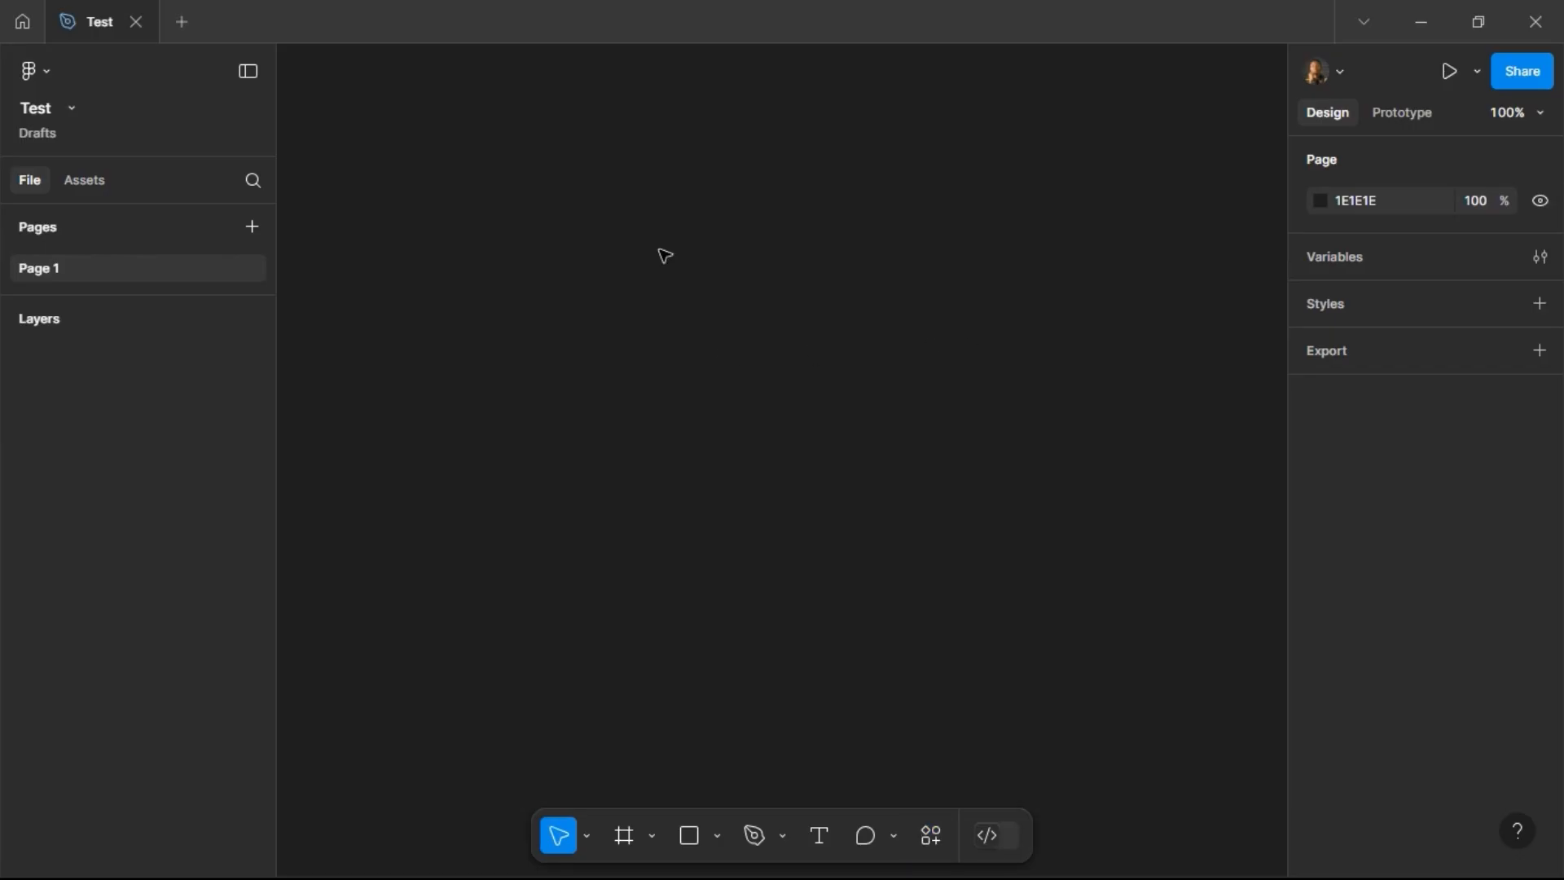
Step: Browse the main menu's submenus and open the Keyboard shortcuts panel from Help and account
left_click(49, 70)
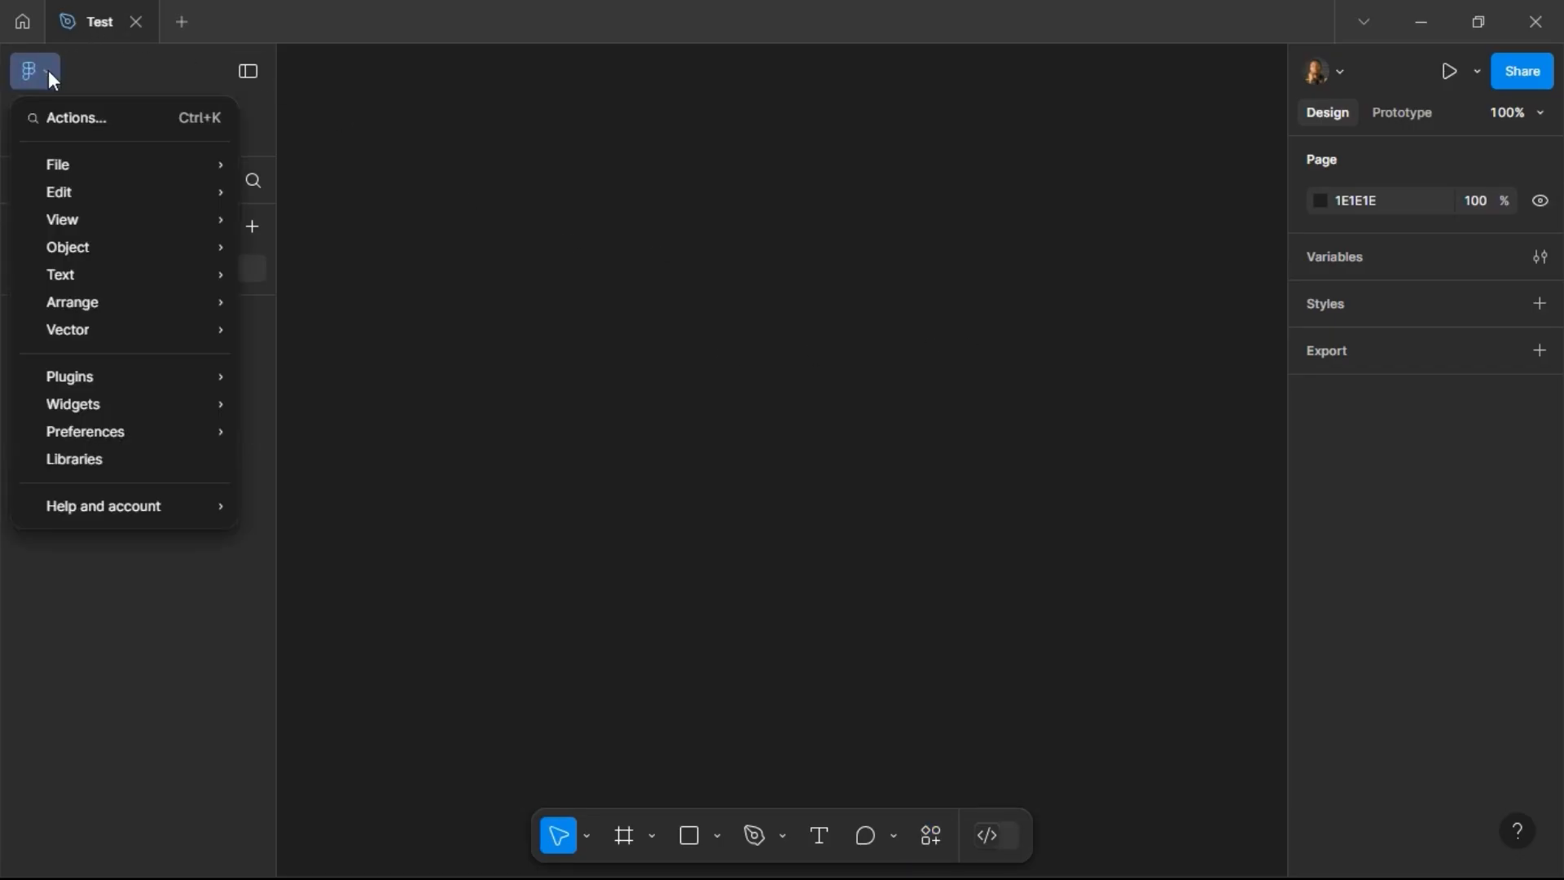
mouse_move(126, 254)
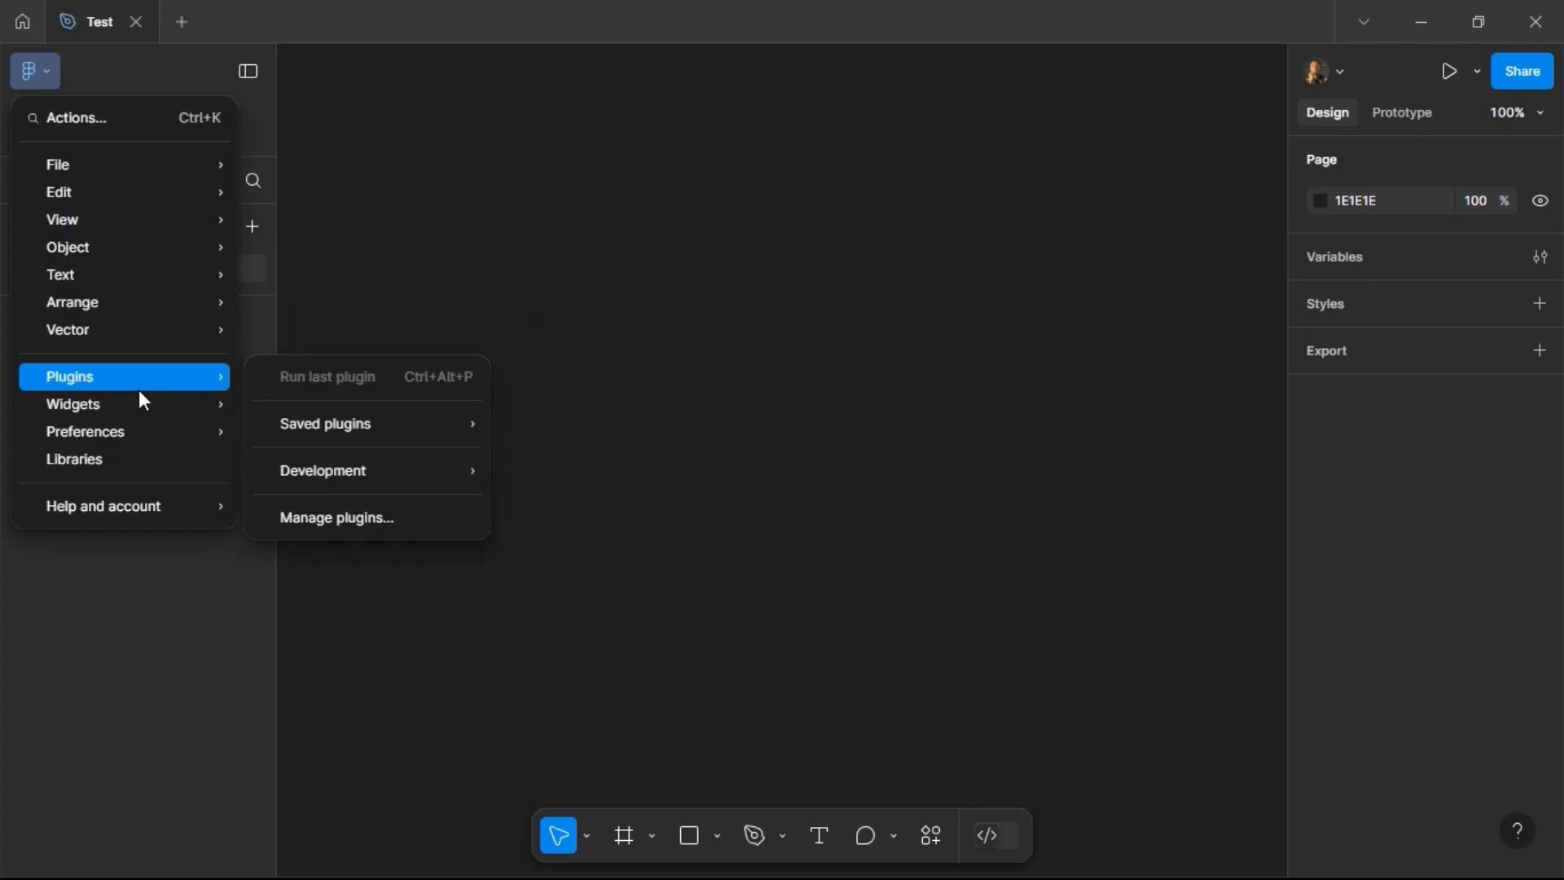
mouse_move(140, 393)
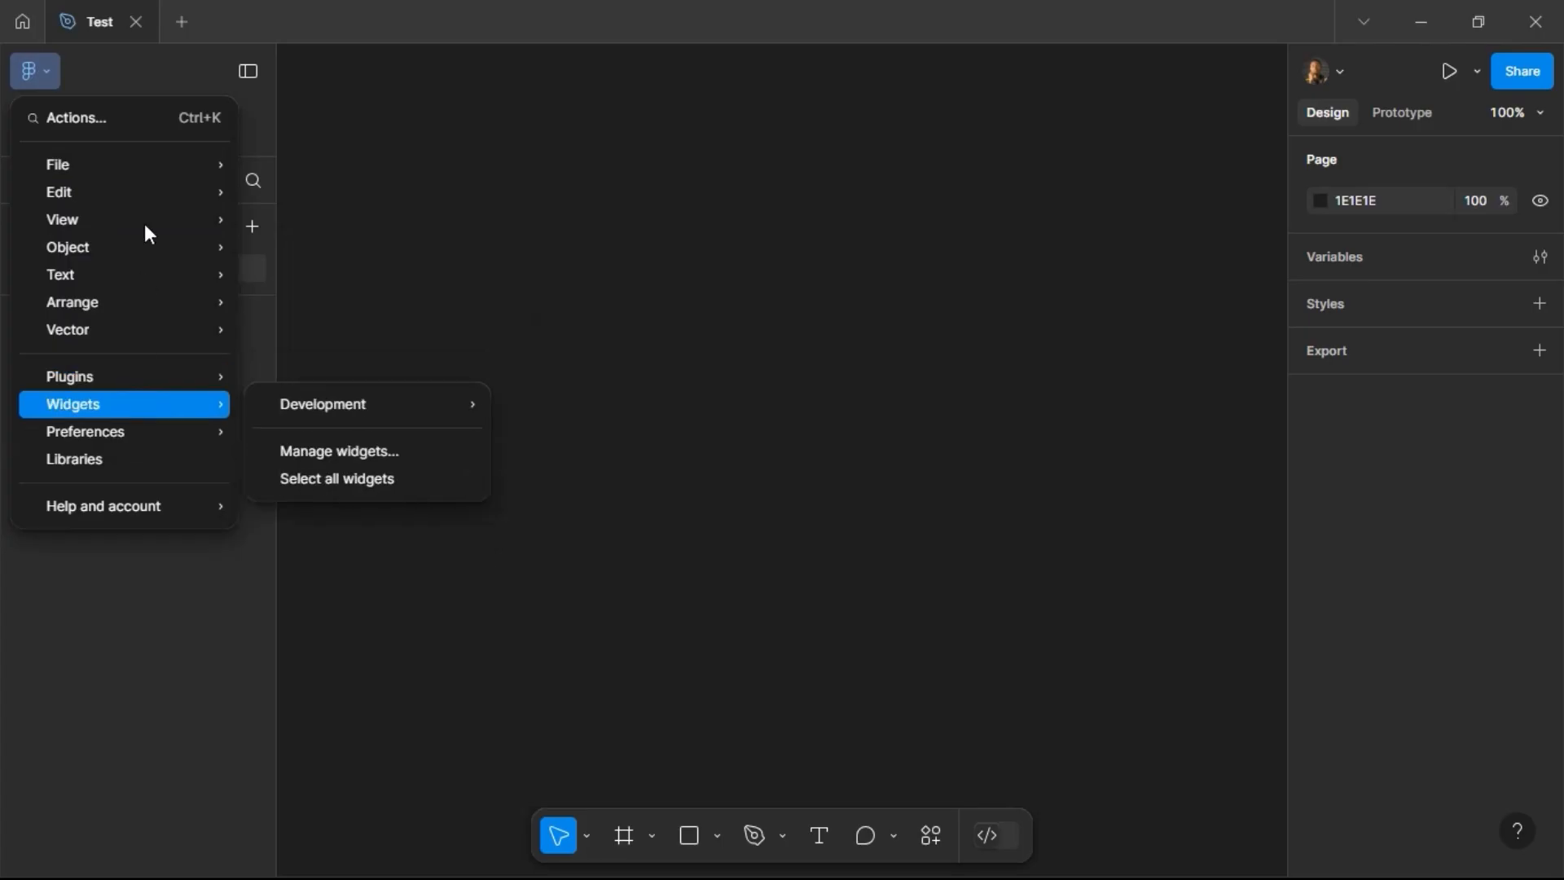
mouse_move(125, 298)
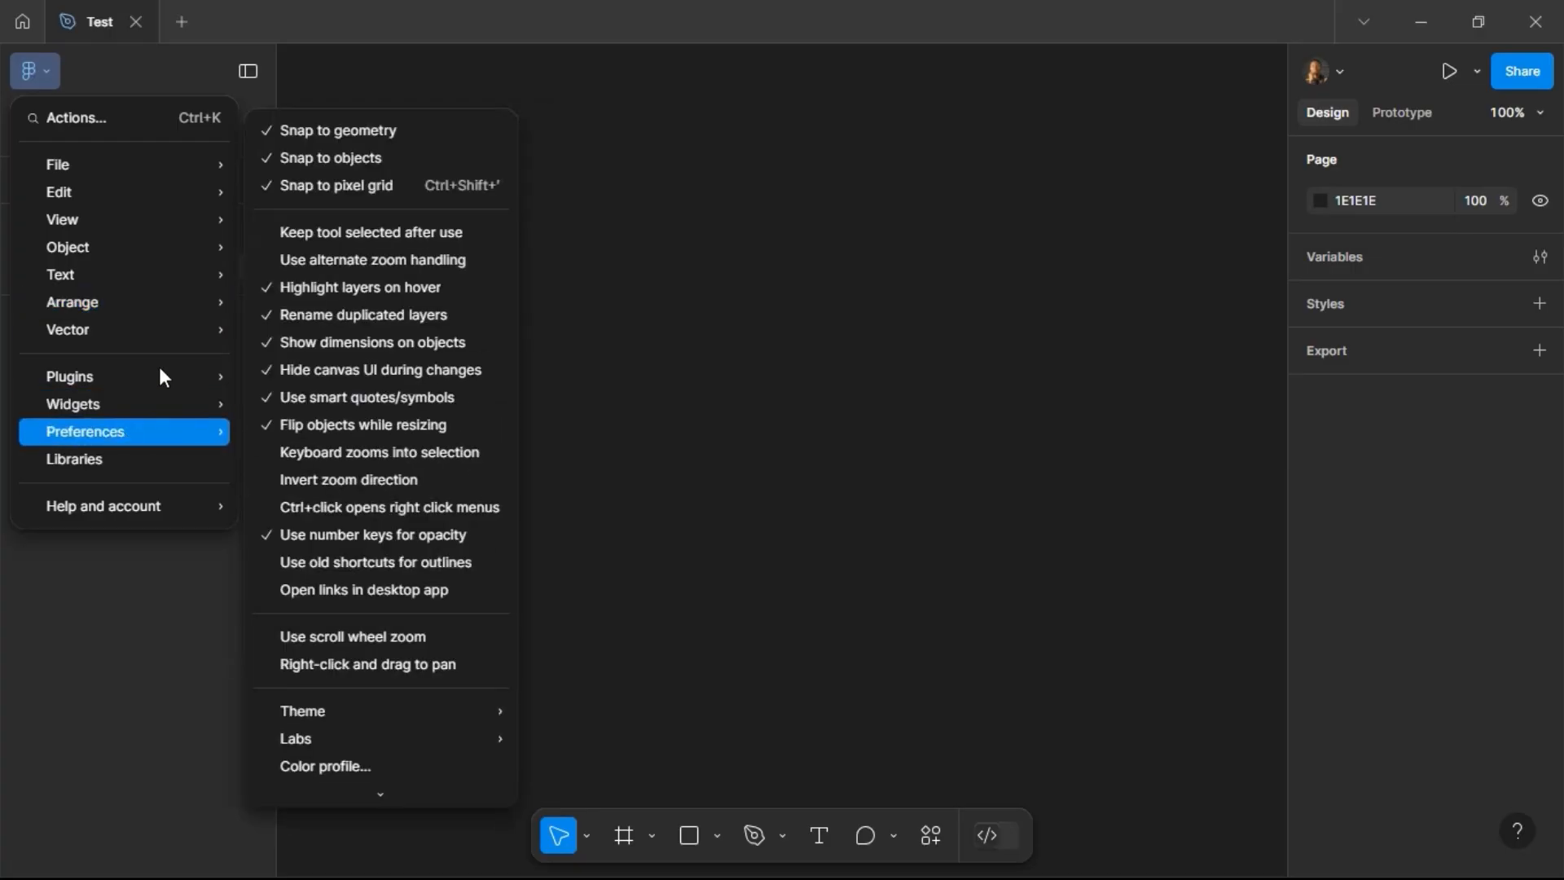
mouse_move(159, 367)
mouse_move(144, 506)
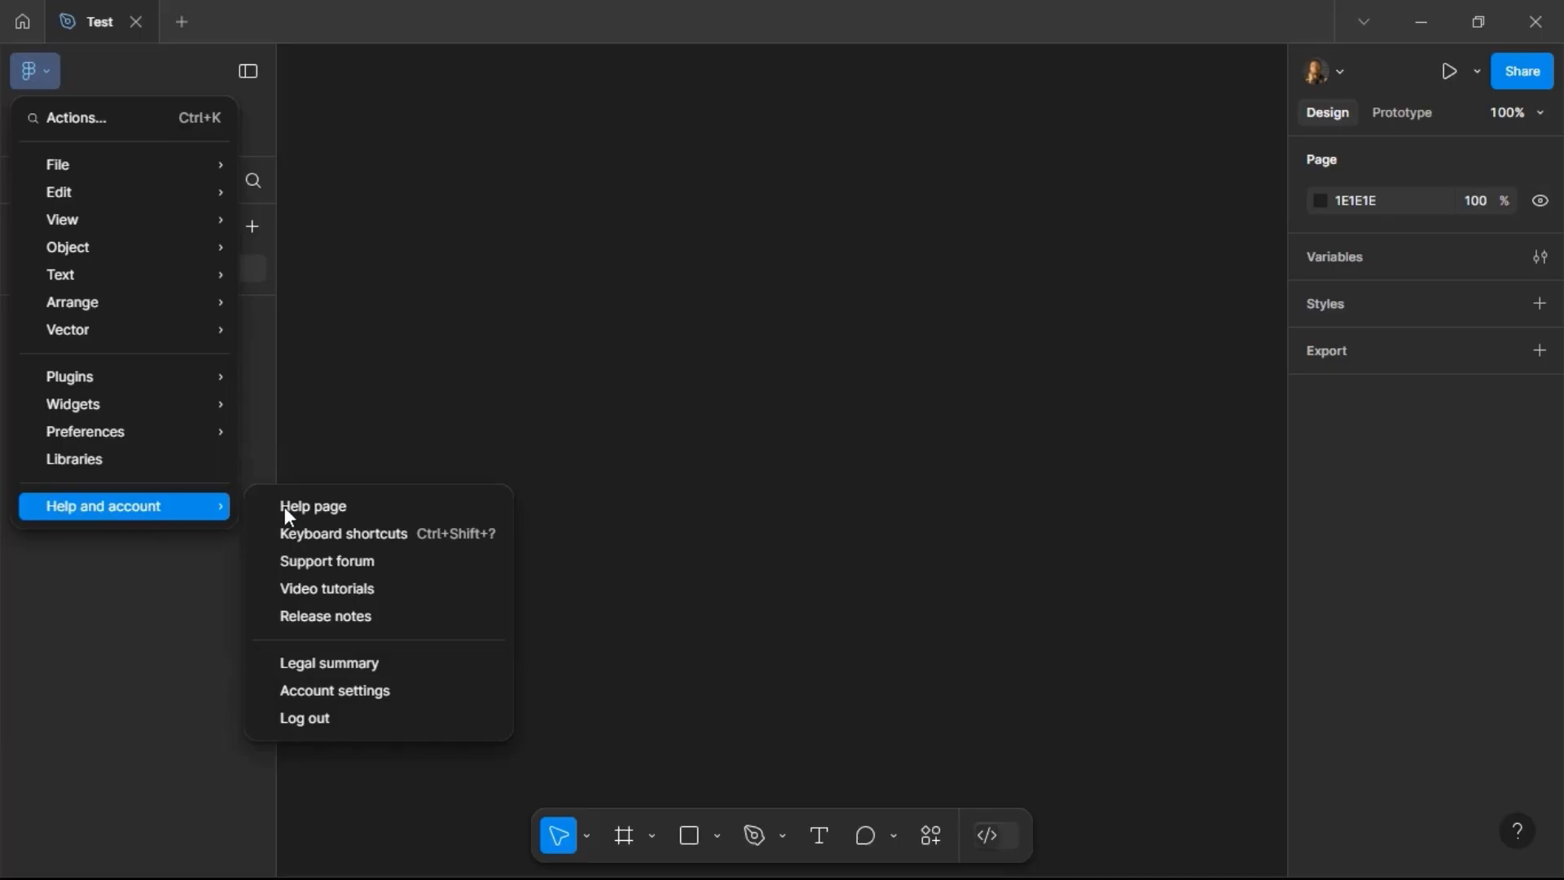
left_click(330, 538)
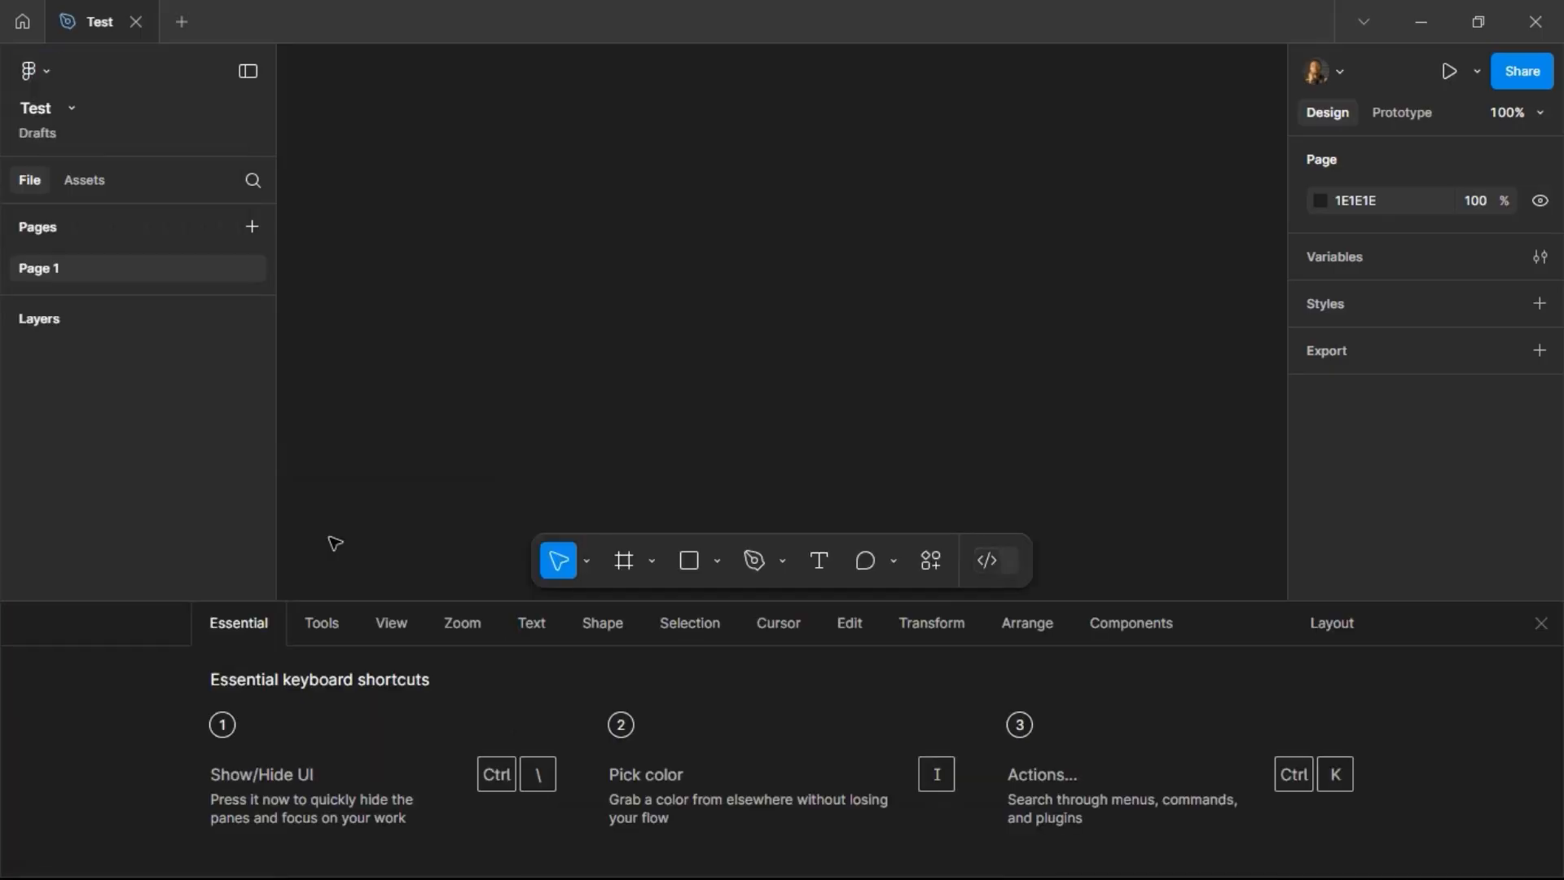
Step: Browse the keyboard shortcut categories from Tools through Edit, then close the shortcuts panel
left_click(329, 629)
left_click(392, 629)
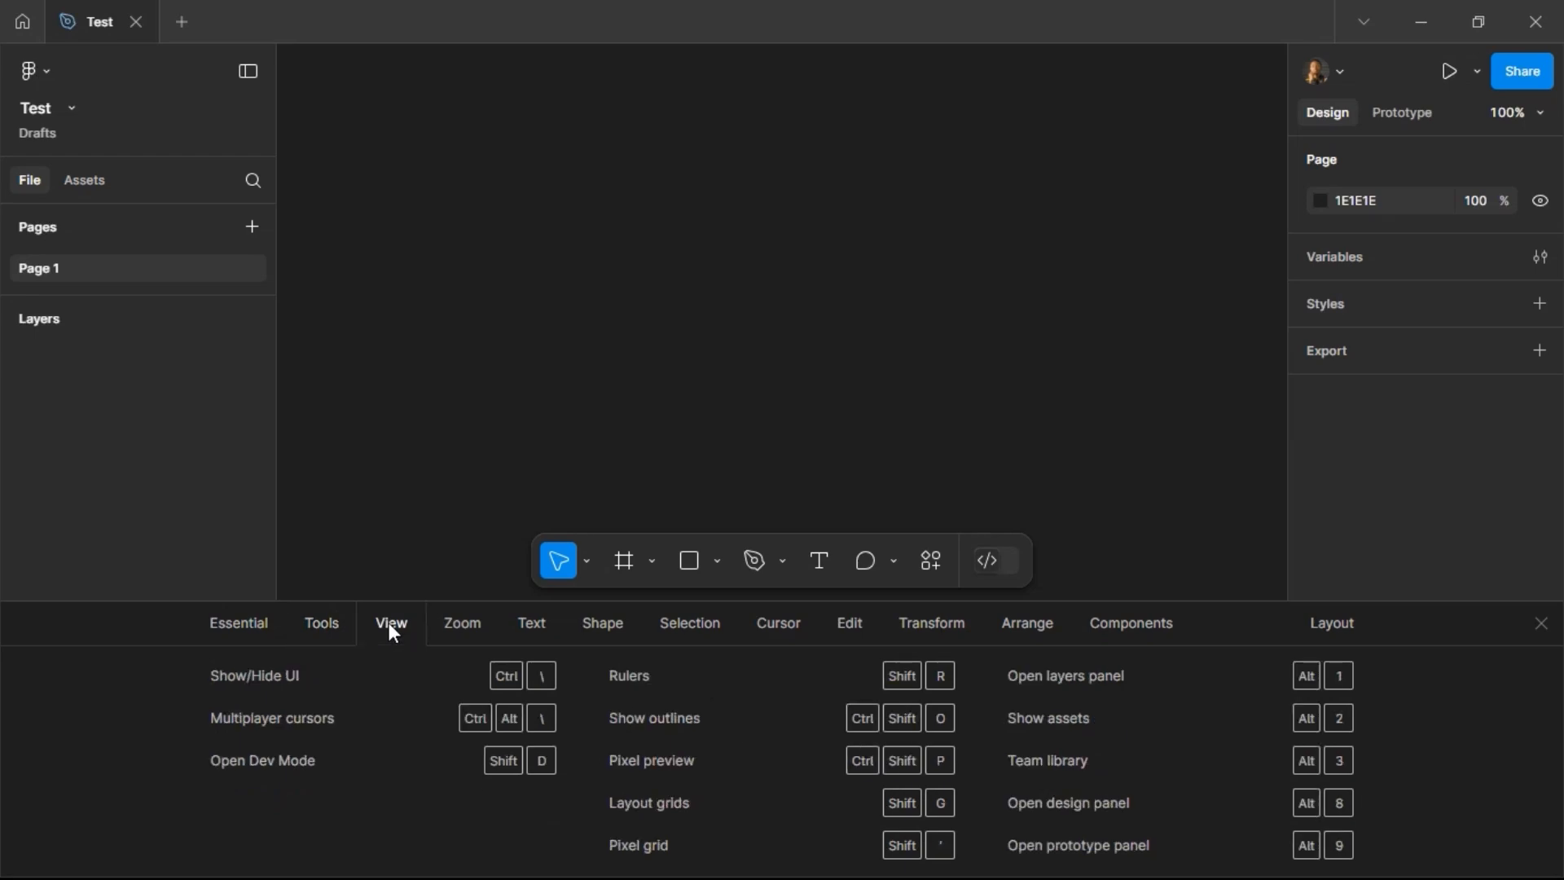
left_click(478, 624)
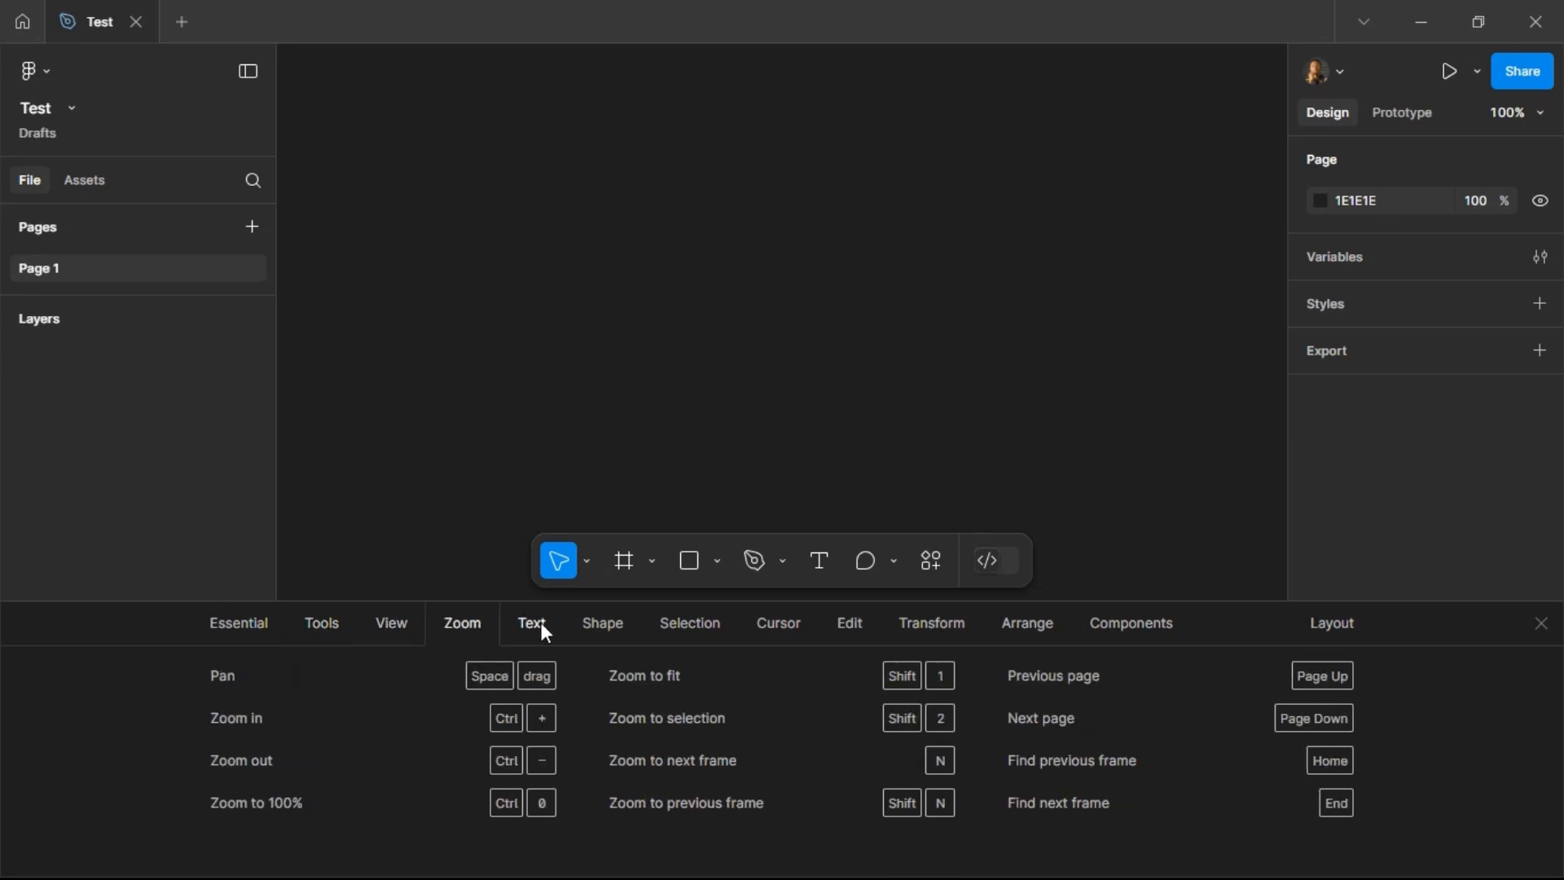
left_click(539, 624)
left_click(593, 626)
left_click(709, 631)
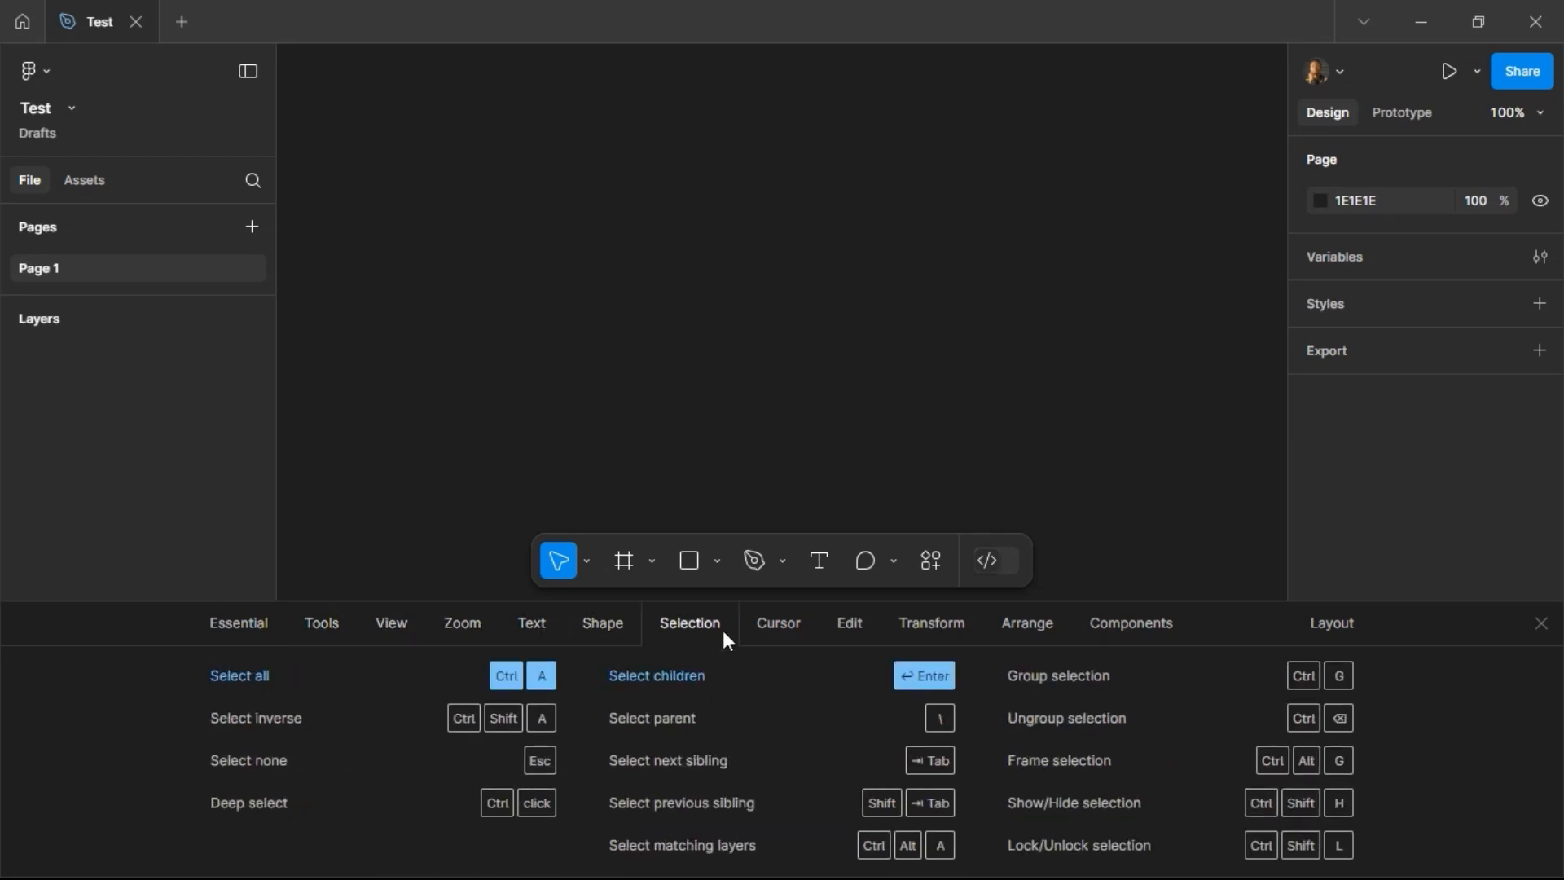
left_click(796, 631)
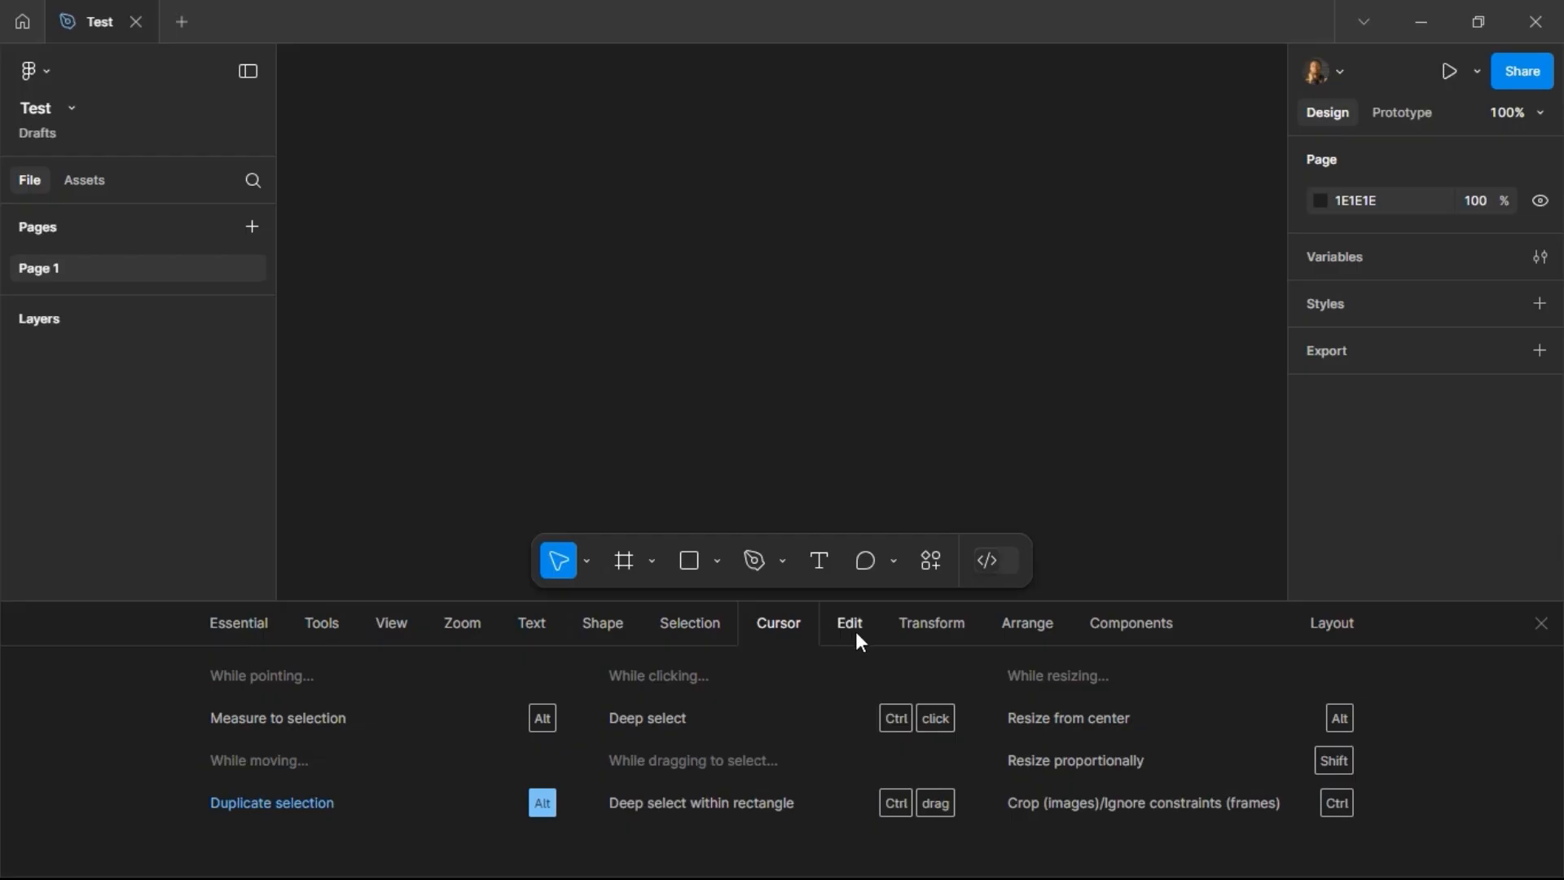
left_click(858, 628)
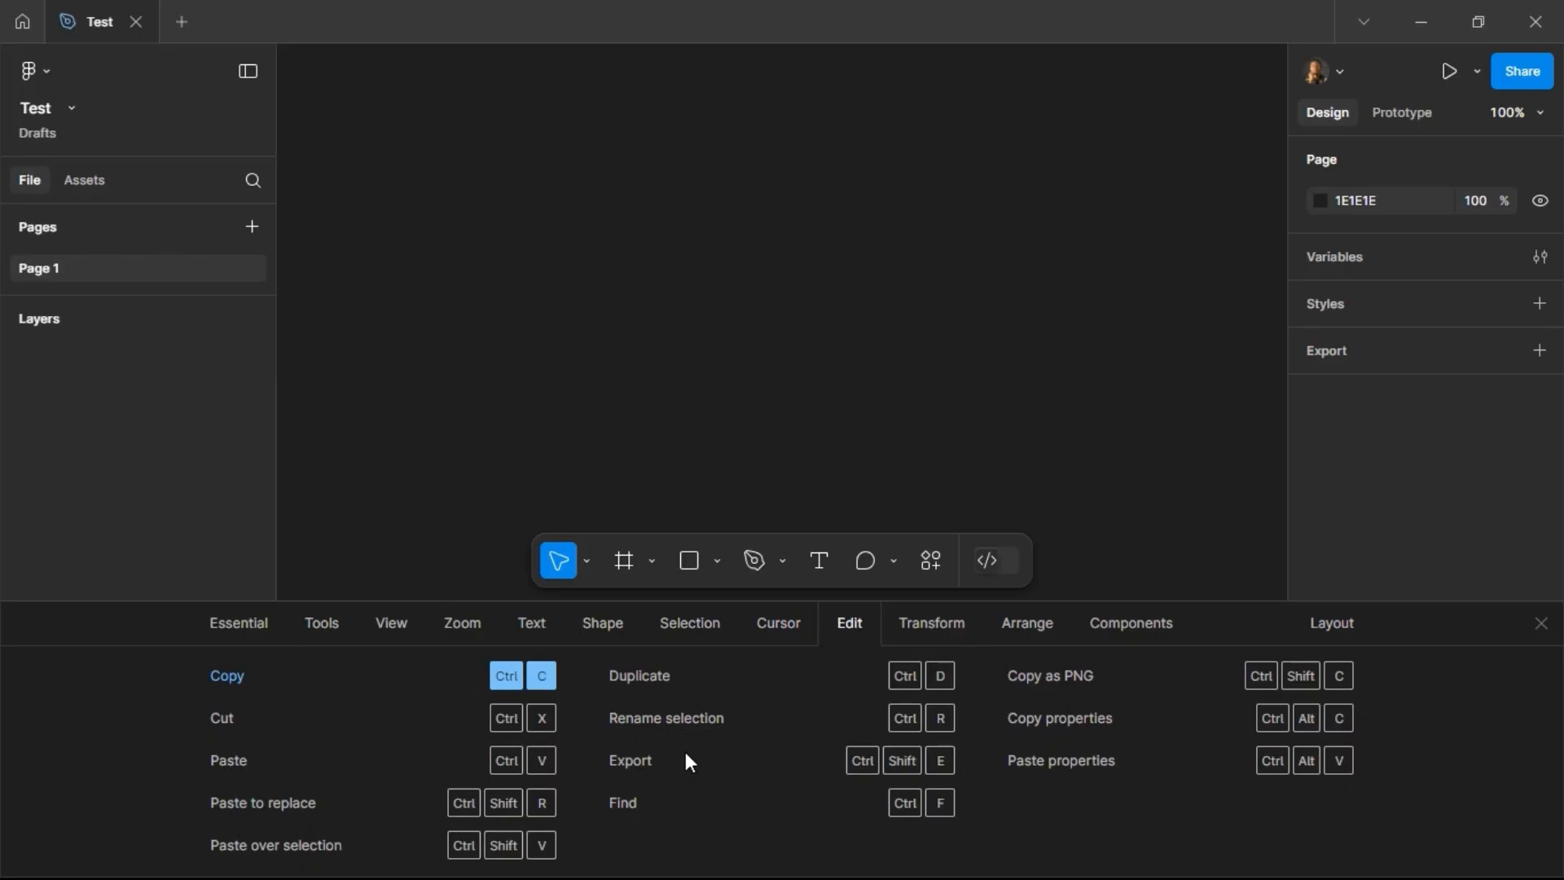
left_click(1541, 624)
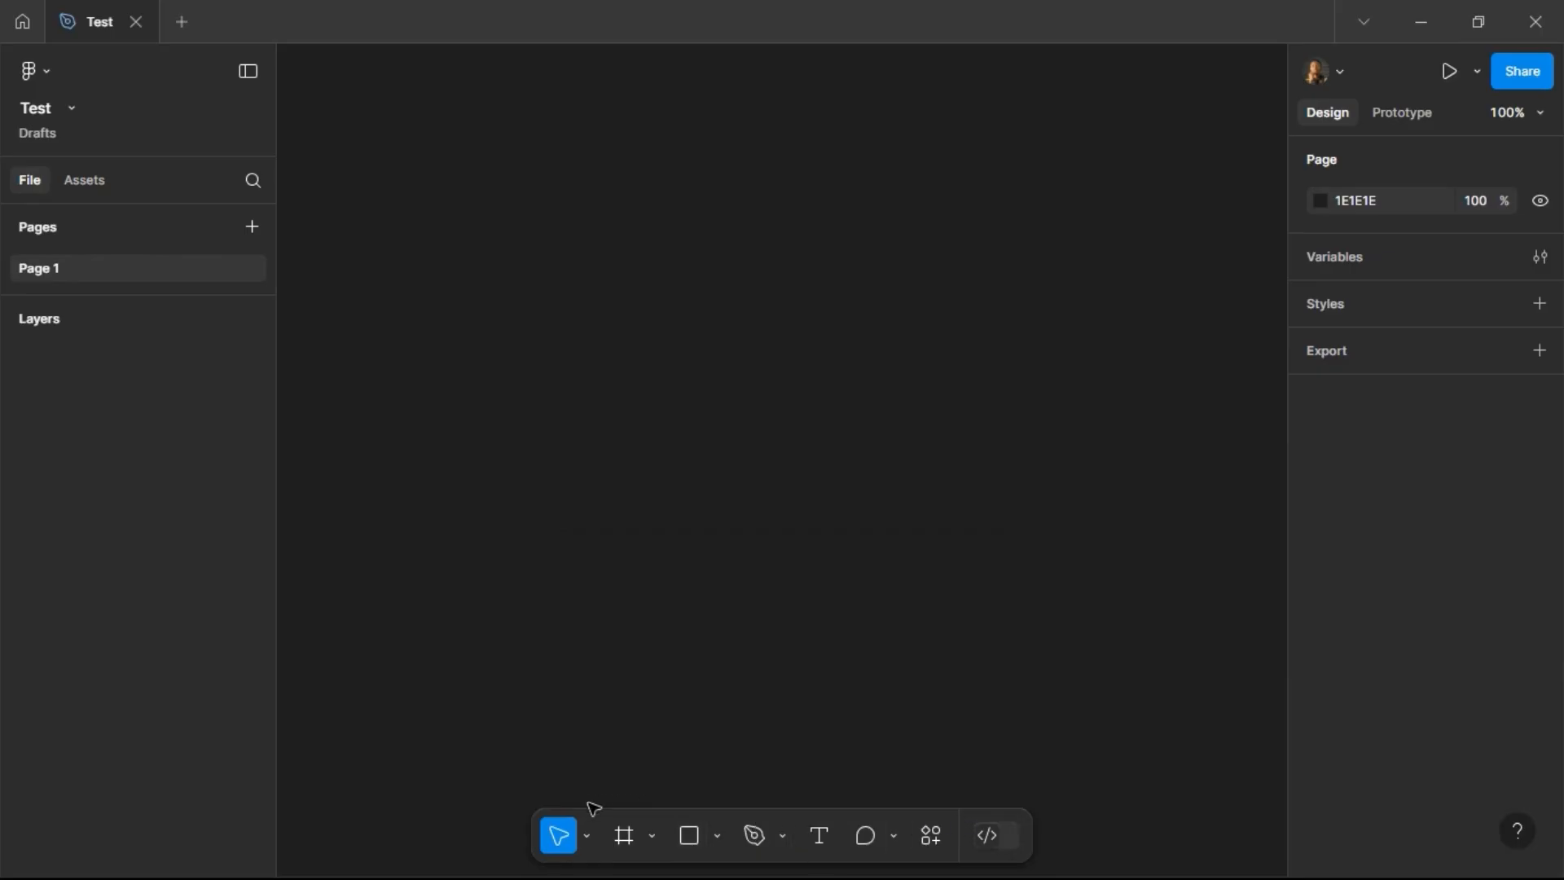
Step: Draw a rectangle about 184 × 290 px on the canvas with the Rectangle tool
left_click(590, 839)
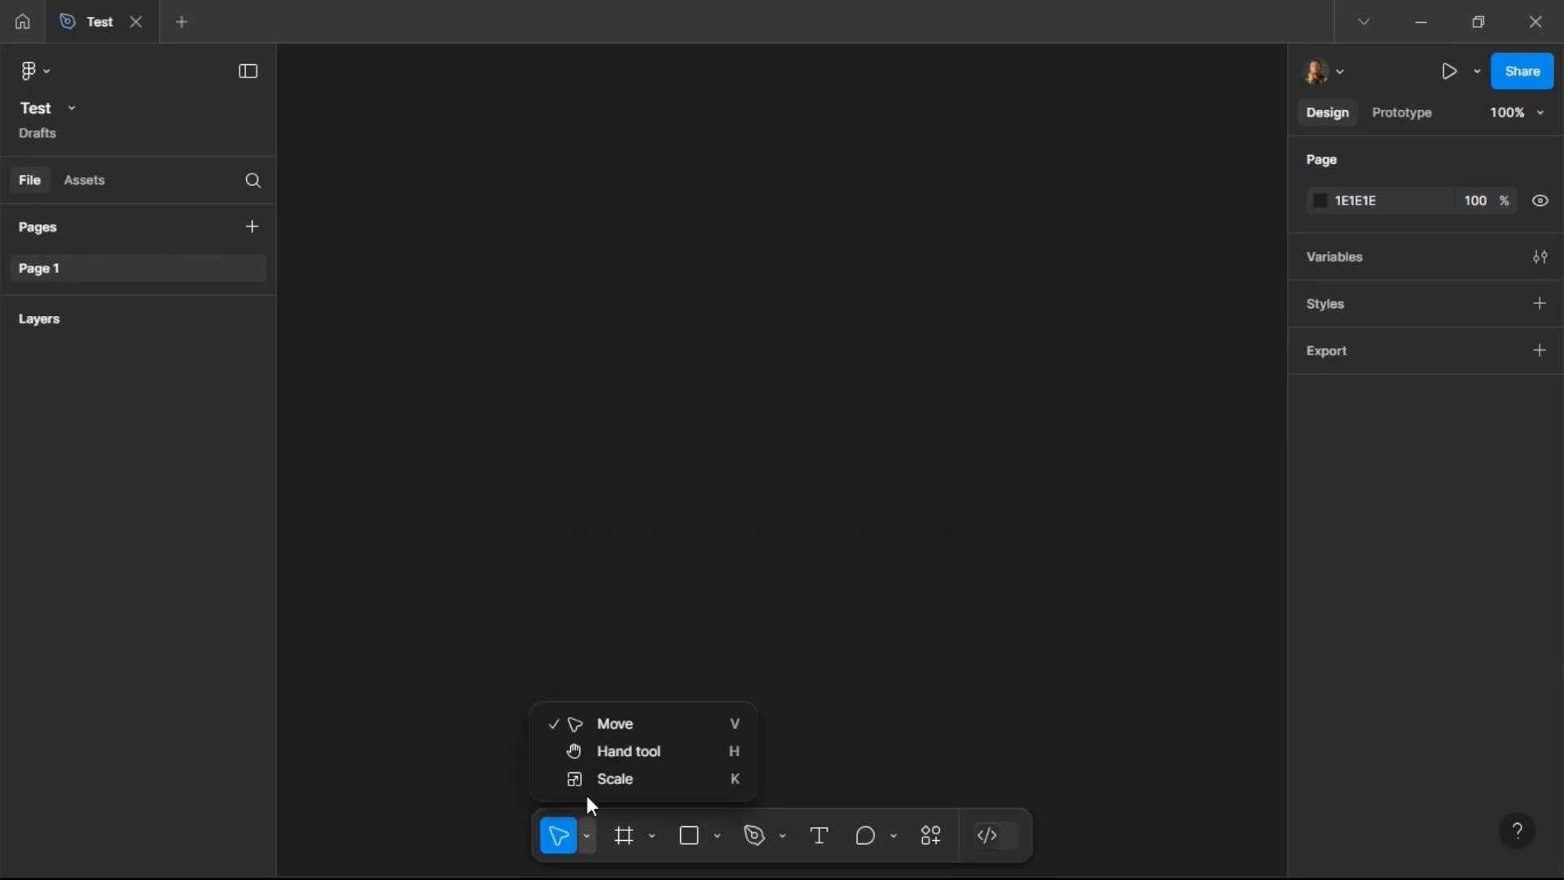
left_click(632, 723)
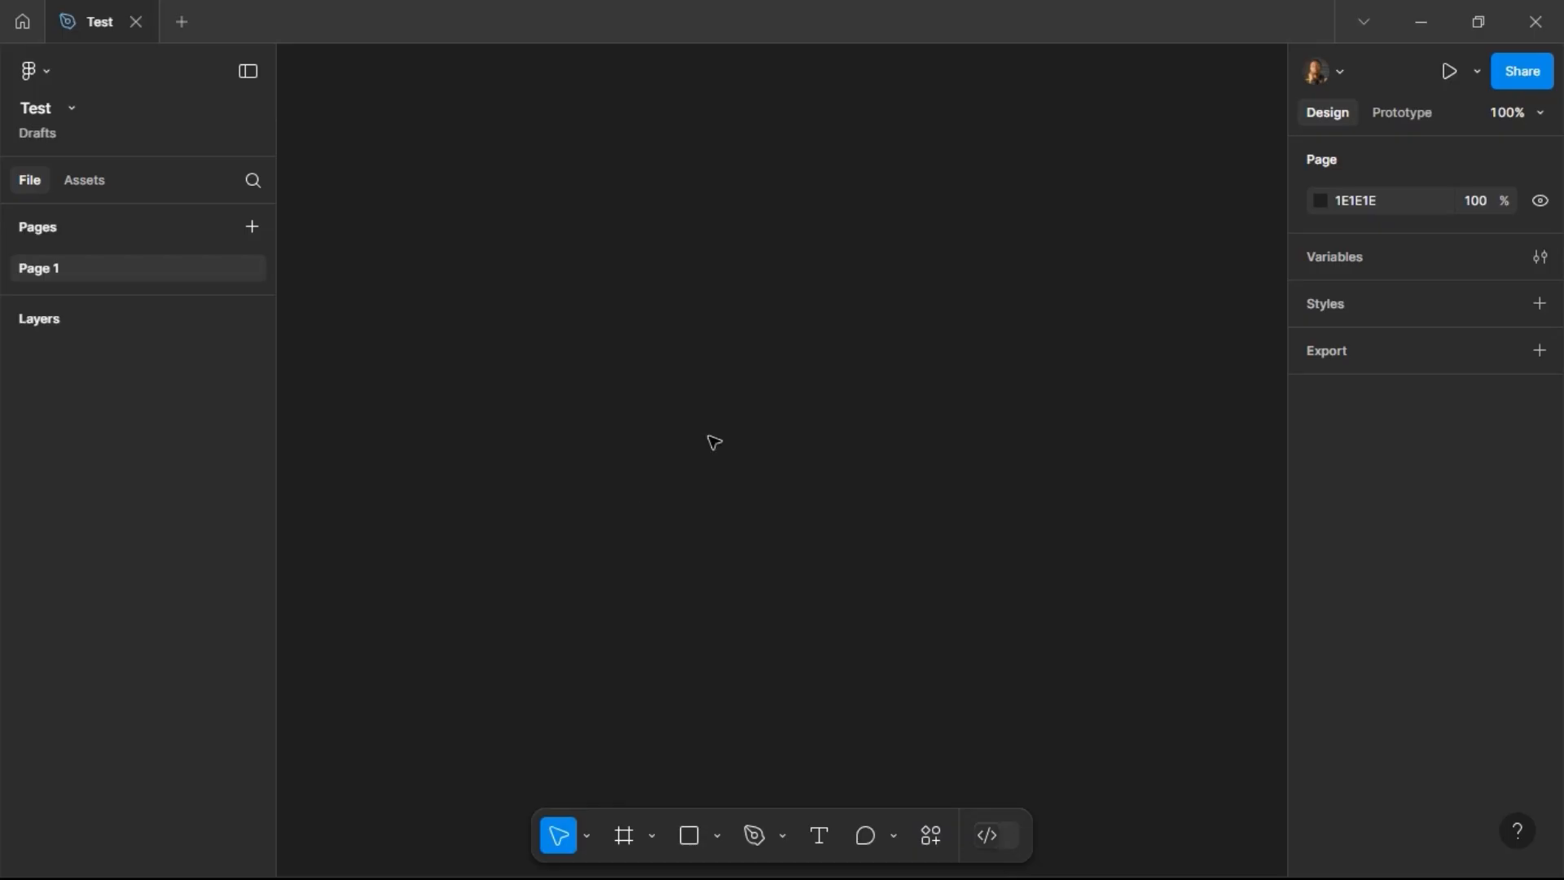
left_click(590, 836)
left_click(699, 848)
left_click_drag(648, 224, 861, 557)
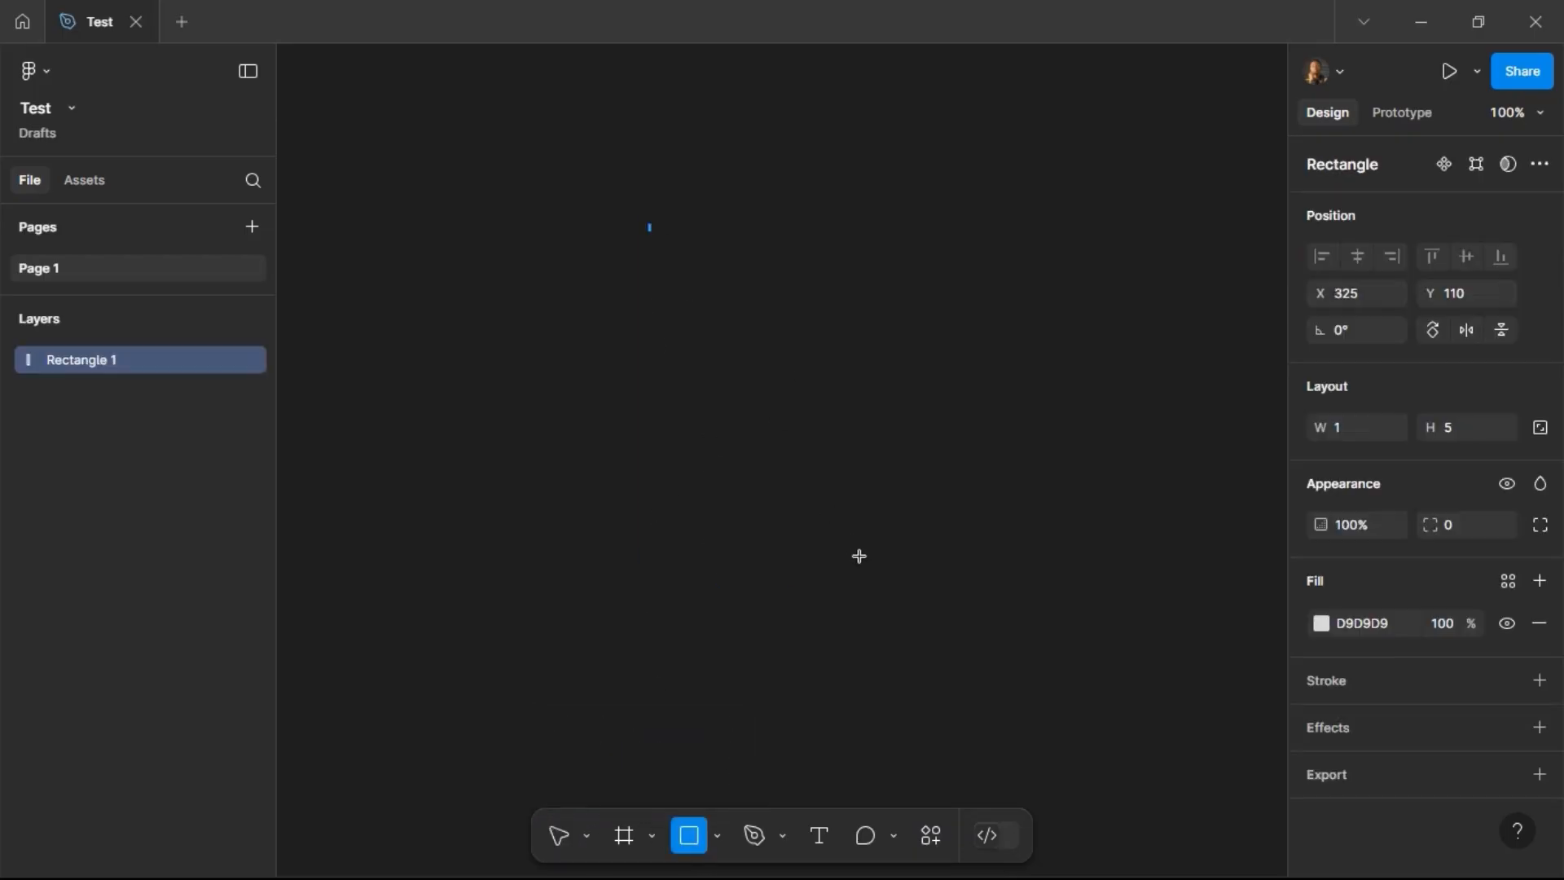
Step: Pan around the canvas with the Hand tool, then return to the Move tool
left_click(587, 496)
left_click(587, 827)
left_click(612, 760)
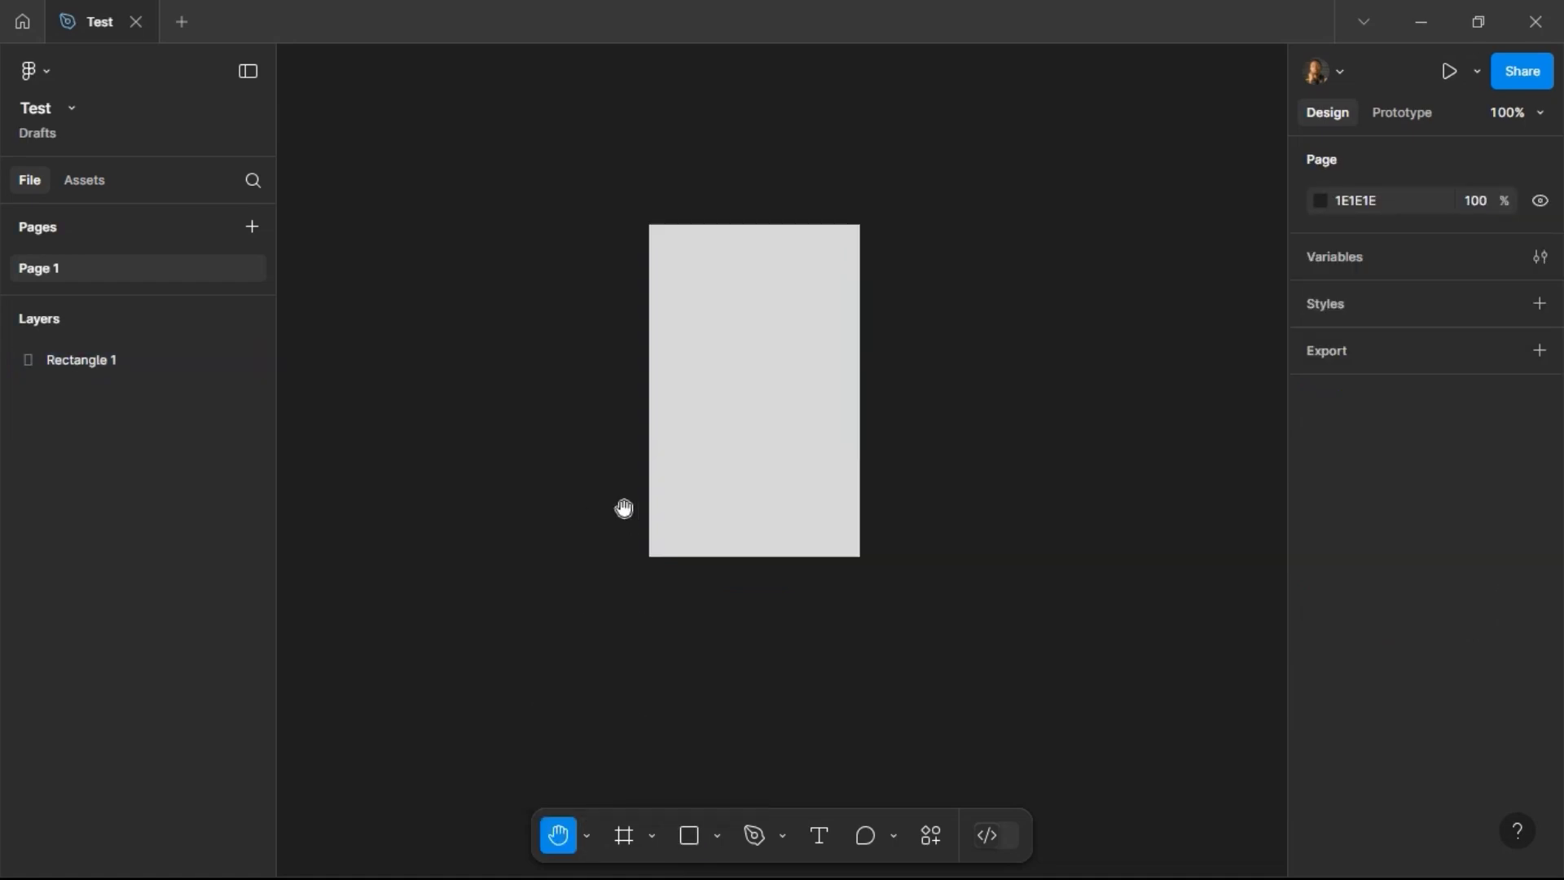
left_click_drag(594, 237, 899, 364)
left_click_drag(942, 245, 541, 442)
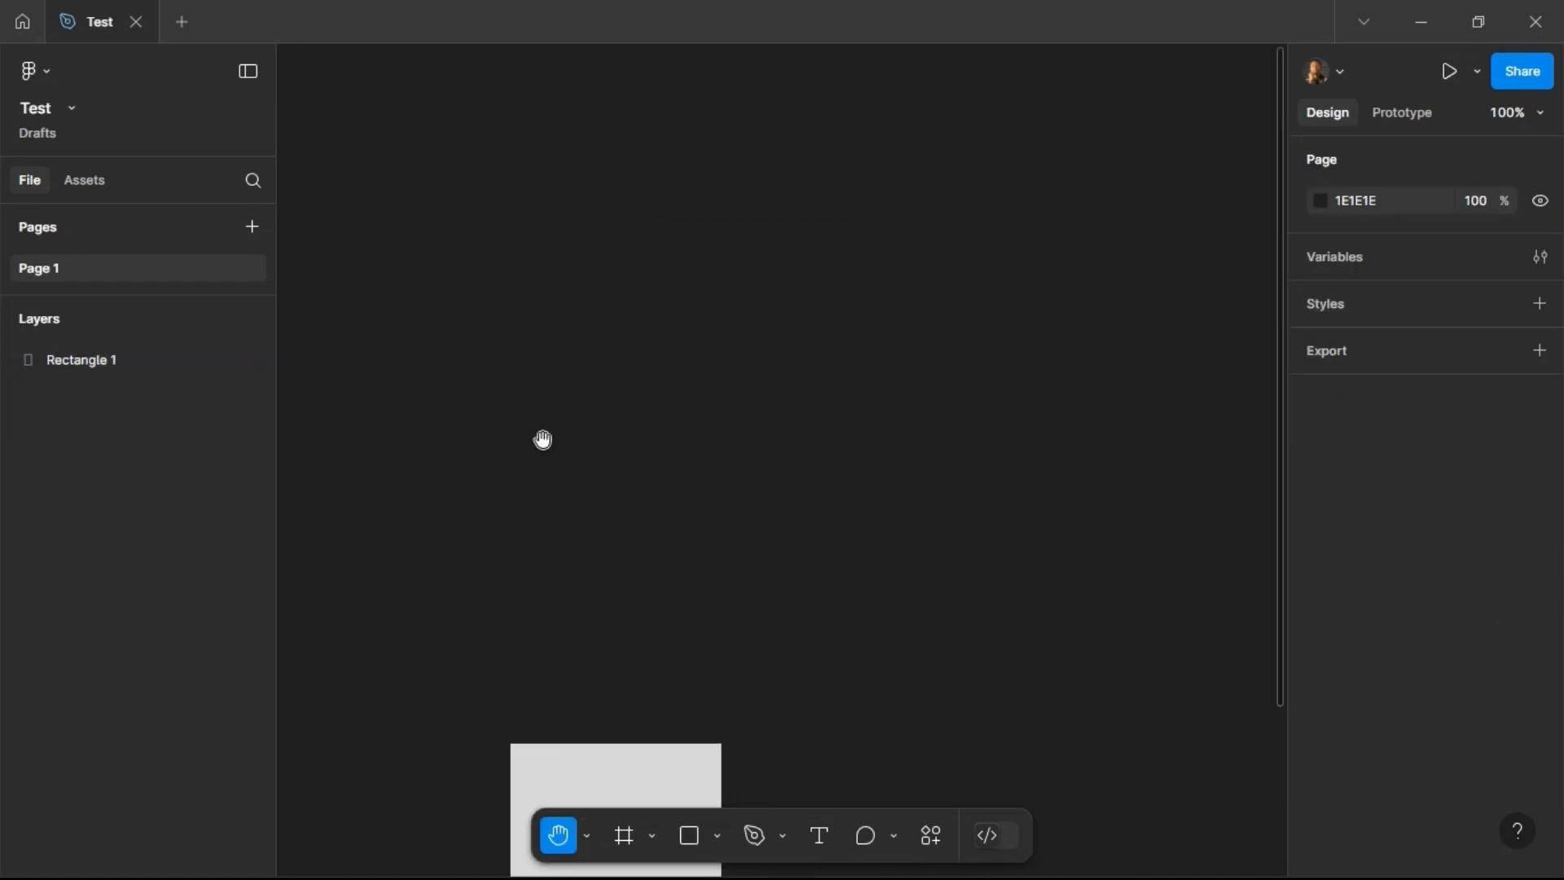
left_click_drag(1059, 338, 807, 623)
left_click_drag(640, 569, 1048, 315)
left_click_drag(677, 352, 521, 156)
left_click_drag(723, 425, 778, 237)
left_click_drag(797, 345, 719, 189)
left_click_drag(907, 492, 1037, 492)
left_click_drag(792, 550, 973, 446)
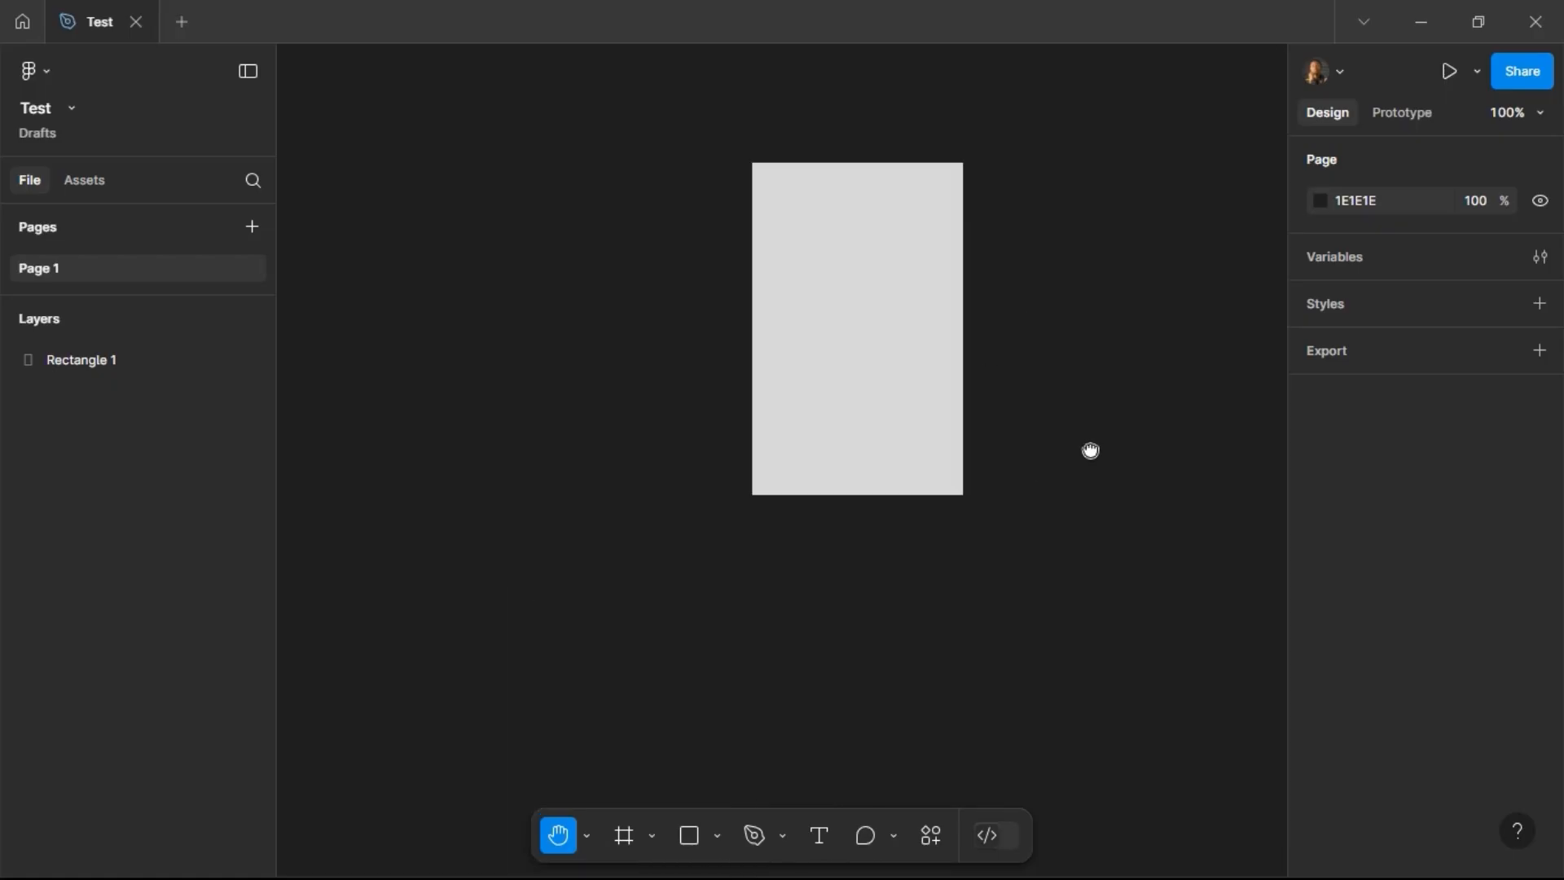
left_click_drag(855, 499, 725, 625)
left_click_drag(906, 260, 819, 356)
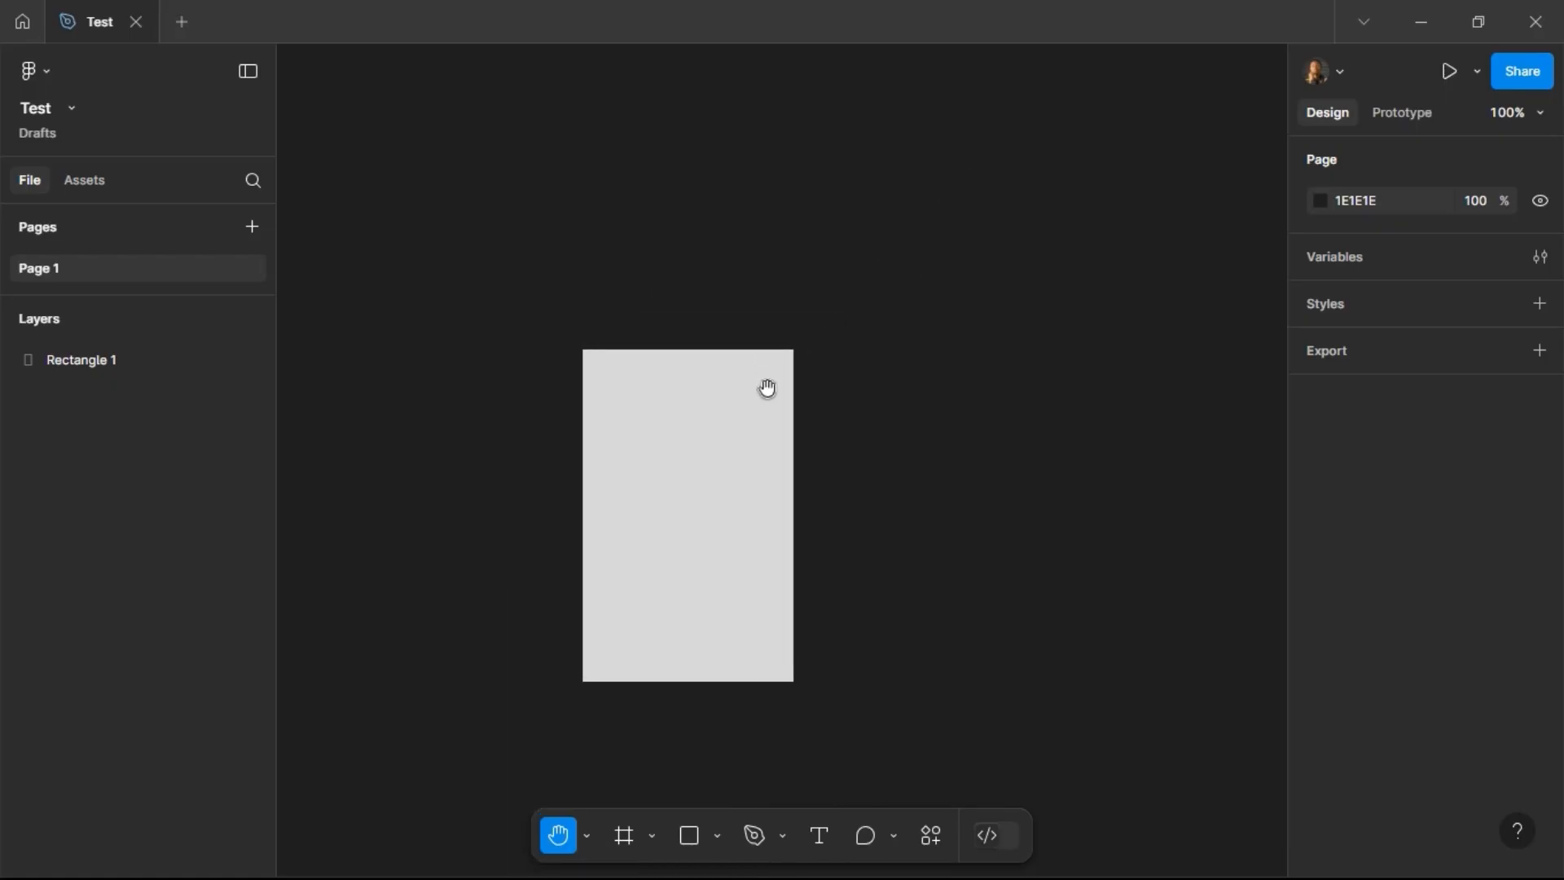
left_click_drag(887, 393, 993, 379)
left_click_drag(901, 237, 939, 213)
left_click(589, 836)
left_click(600, 722)
Step: Move the rectangle up to about X 315, Y 19
left_click(853, 465)
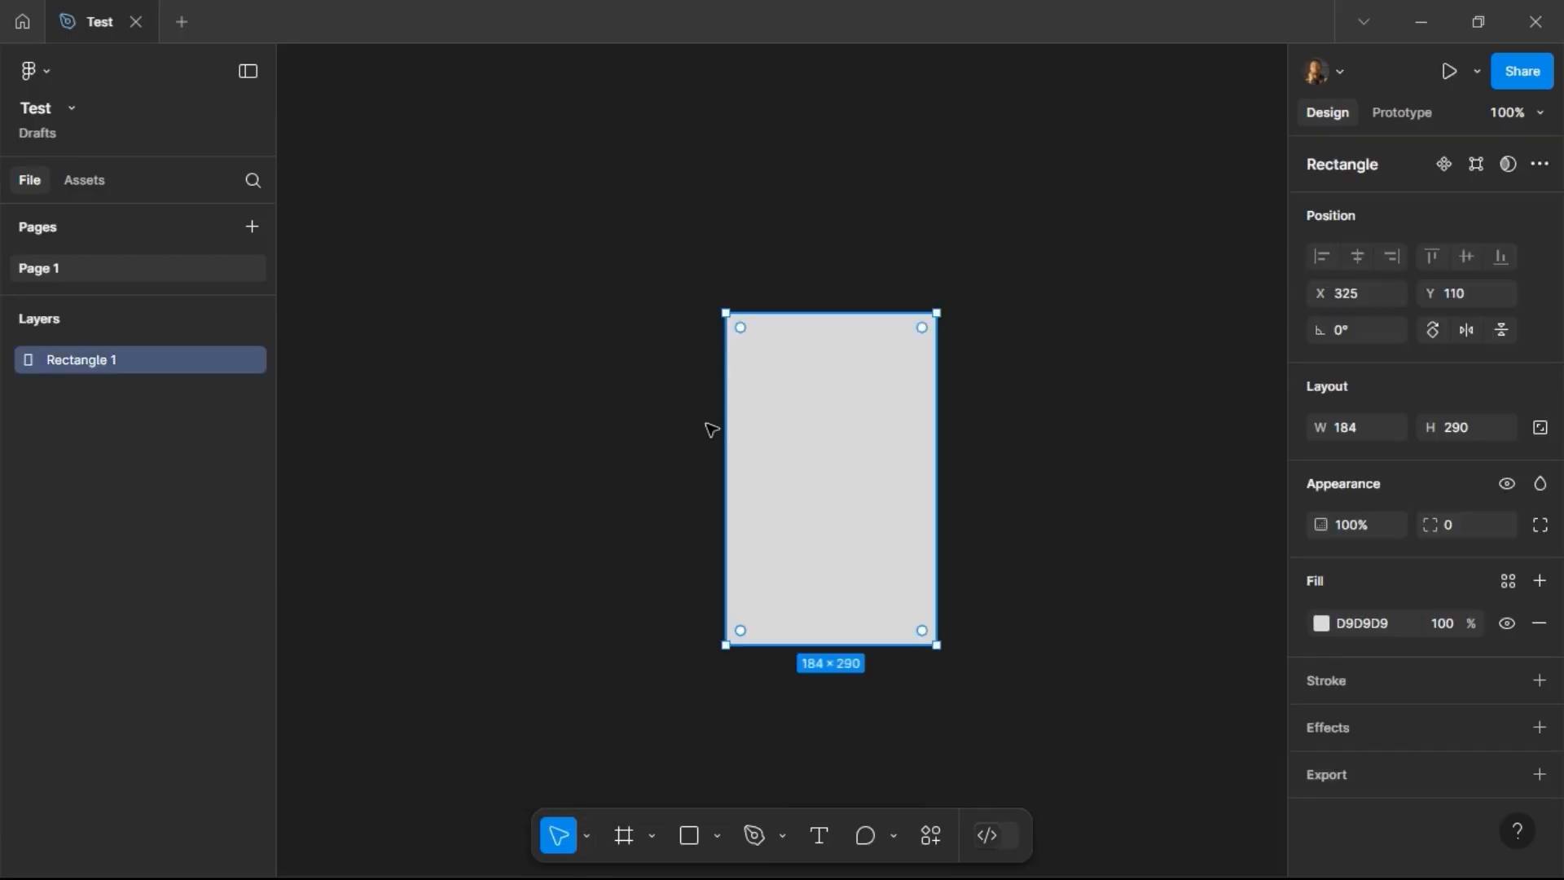
left_click_drag(855, 518, 794, 450)
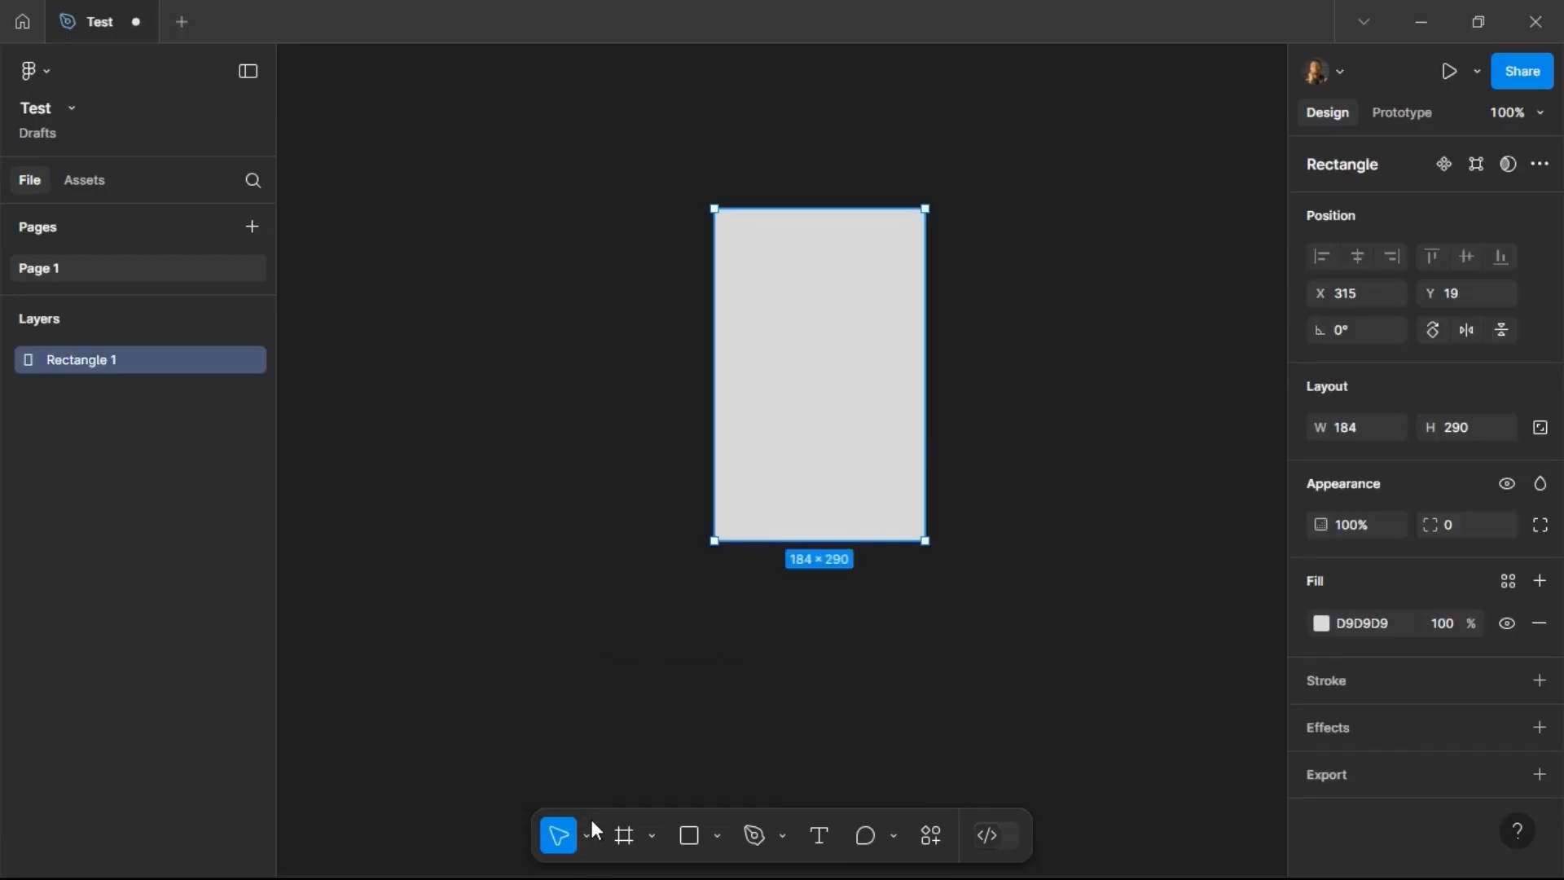
Step: Resize the rectangle proportionally with the Scale tool to about 182 × 287 px
left_click(588, 837)
left_click(606, 778)
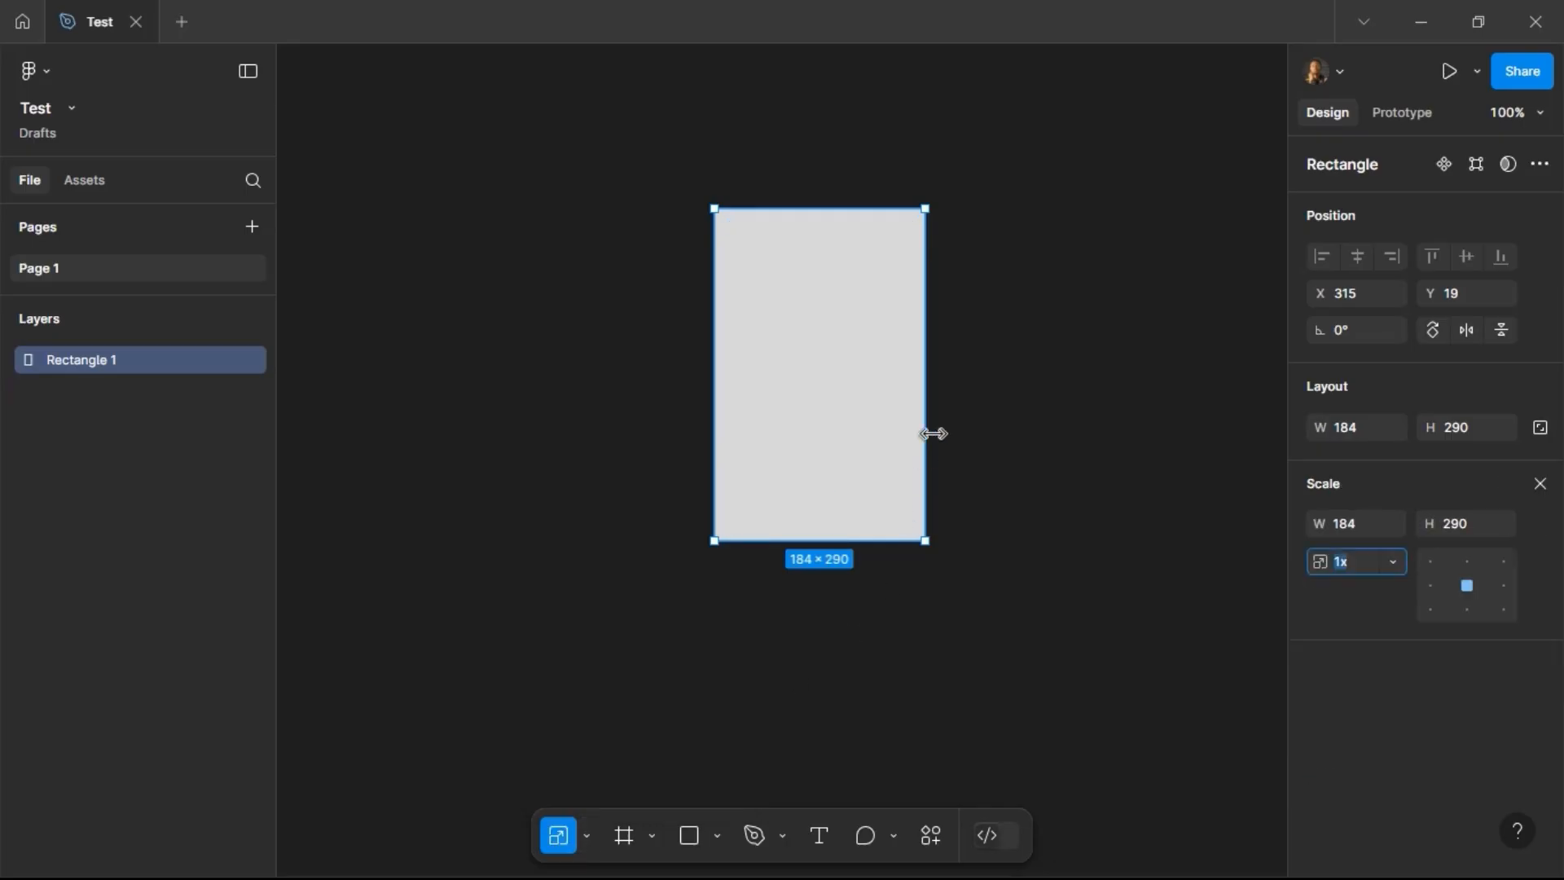
left_click_drag(925, 408, 978, 352)
left_click_drag(881, 379, 981, 374)
left_click_drag(840, 578, 1033, 507)
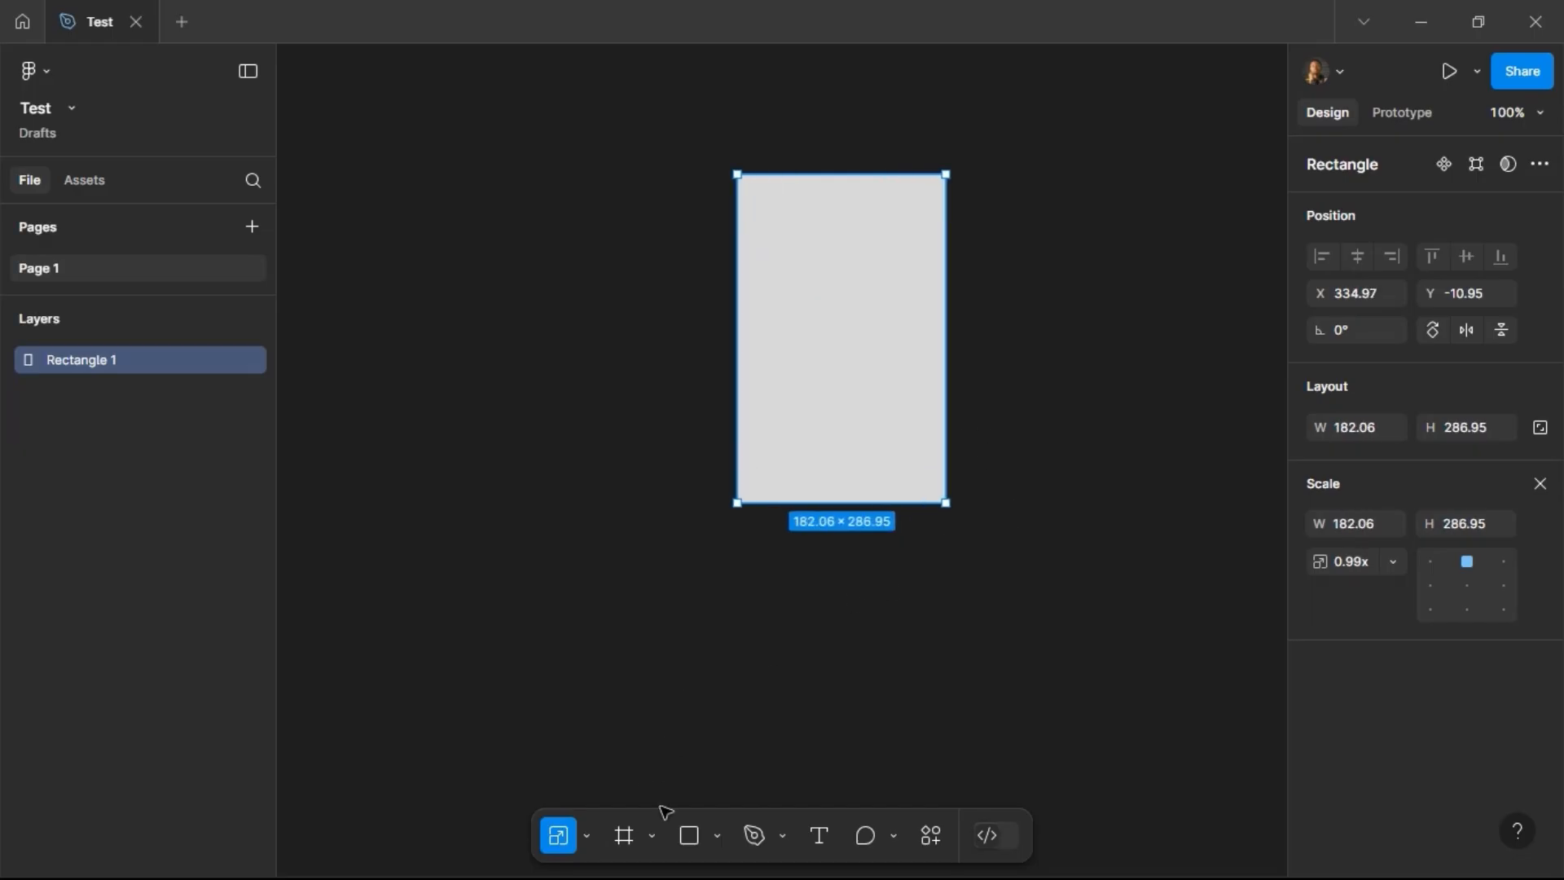
Step: Switch back to the Move tool and delete the rectangle
left_click(623, 837)
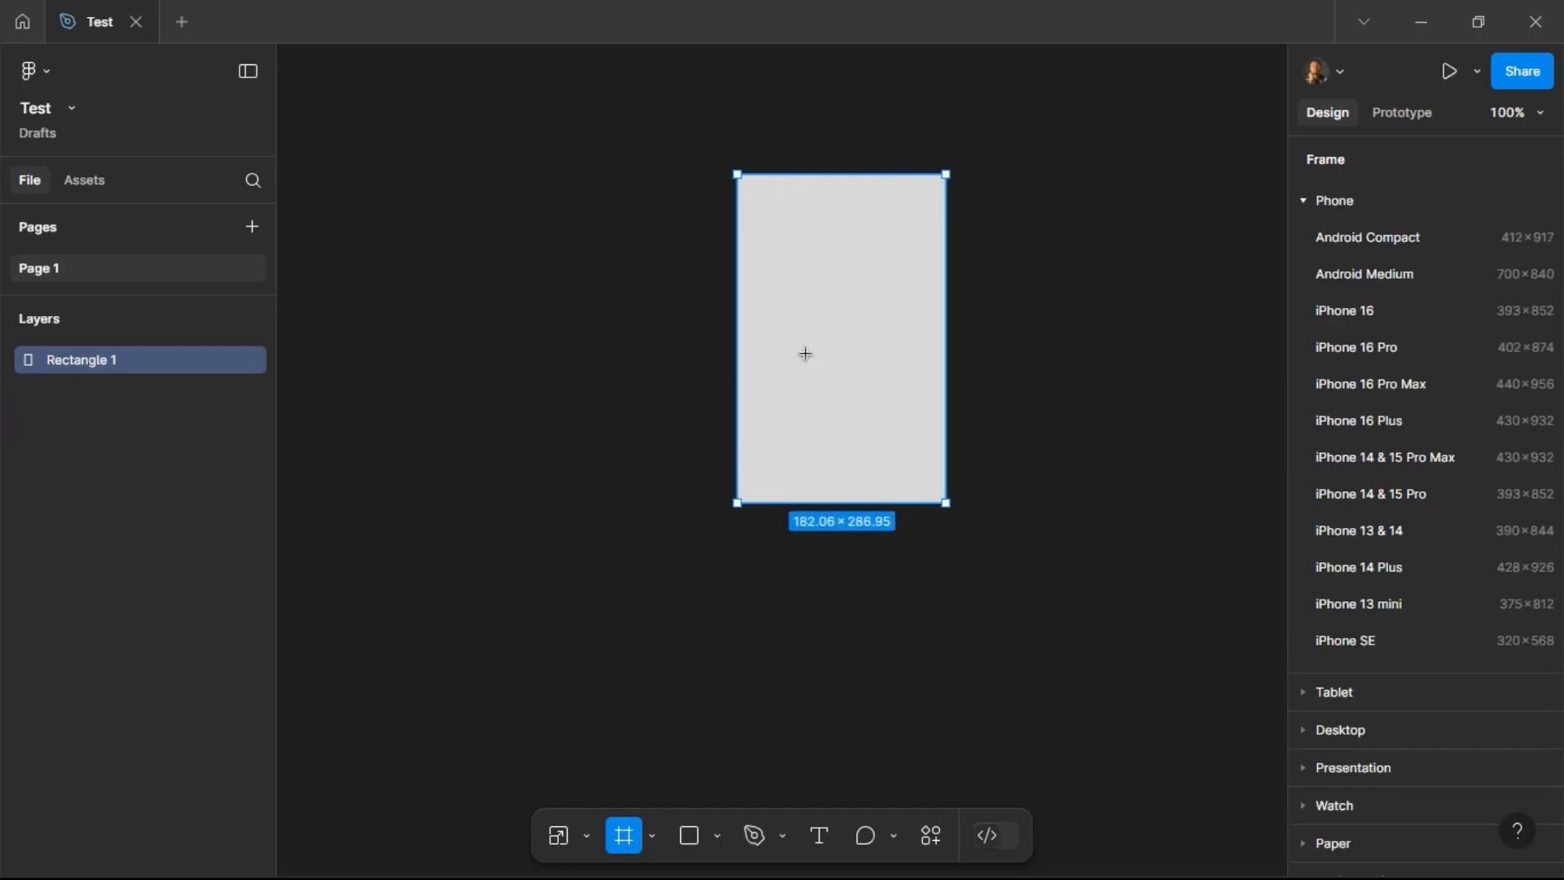
left_click(582, 836)
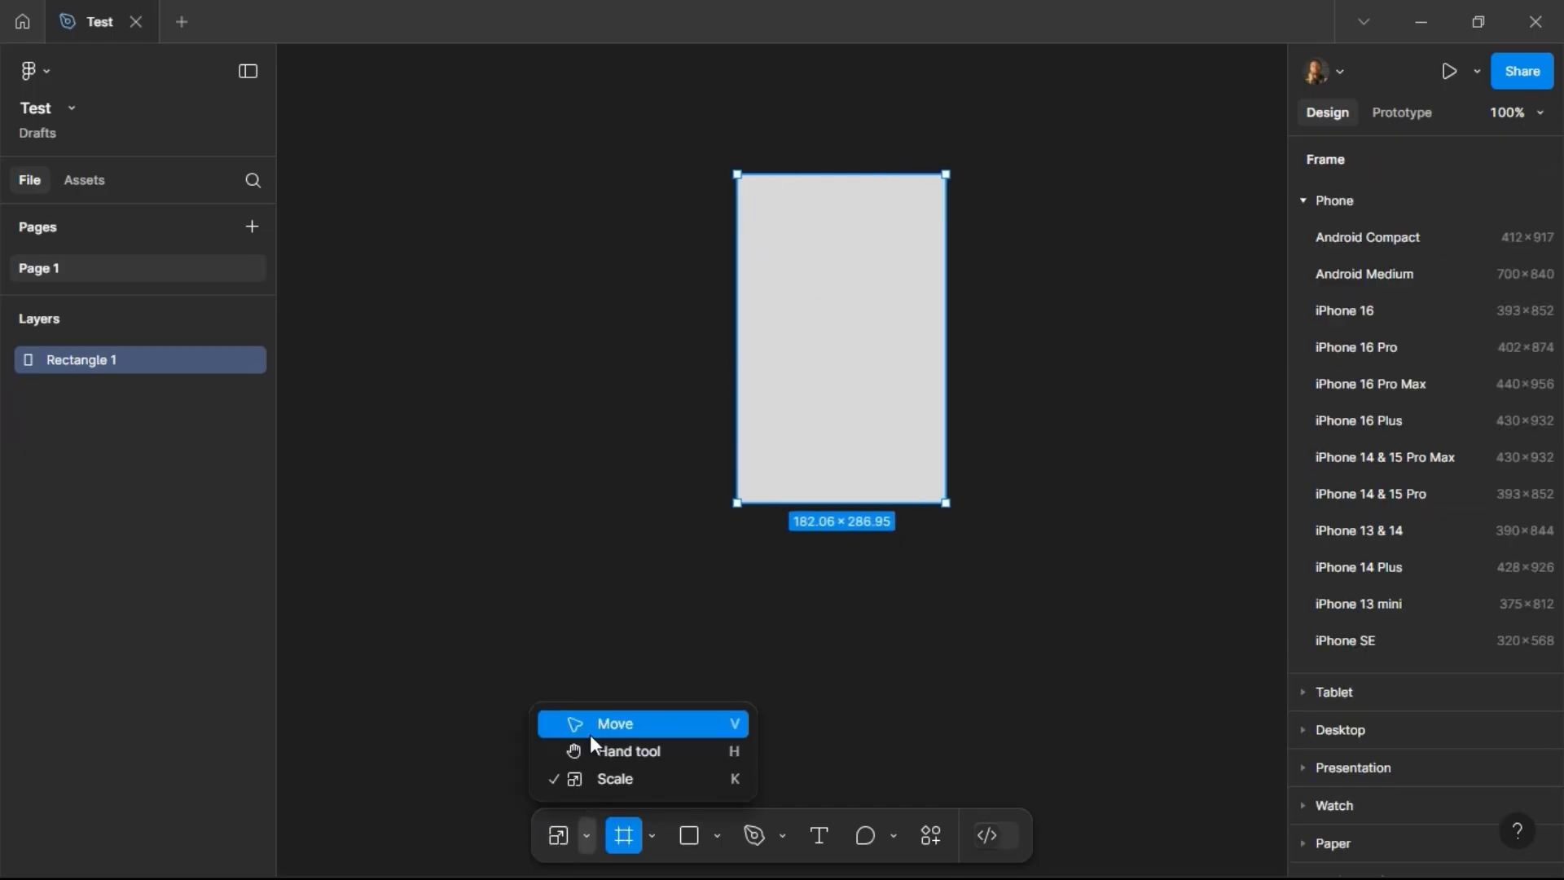
left_click(590, 733)
key("Delete")
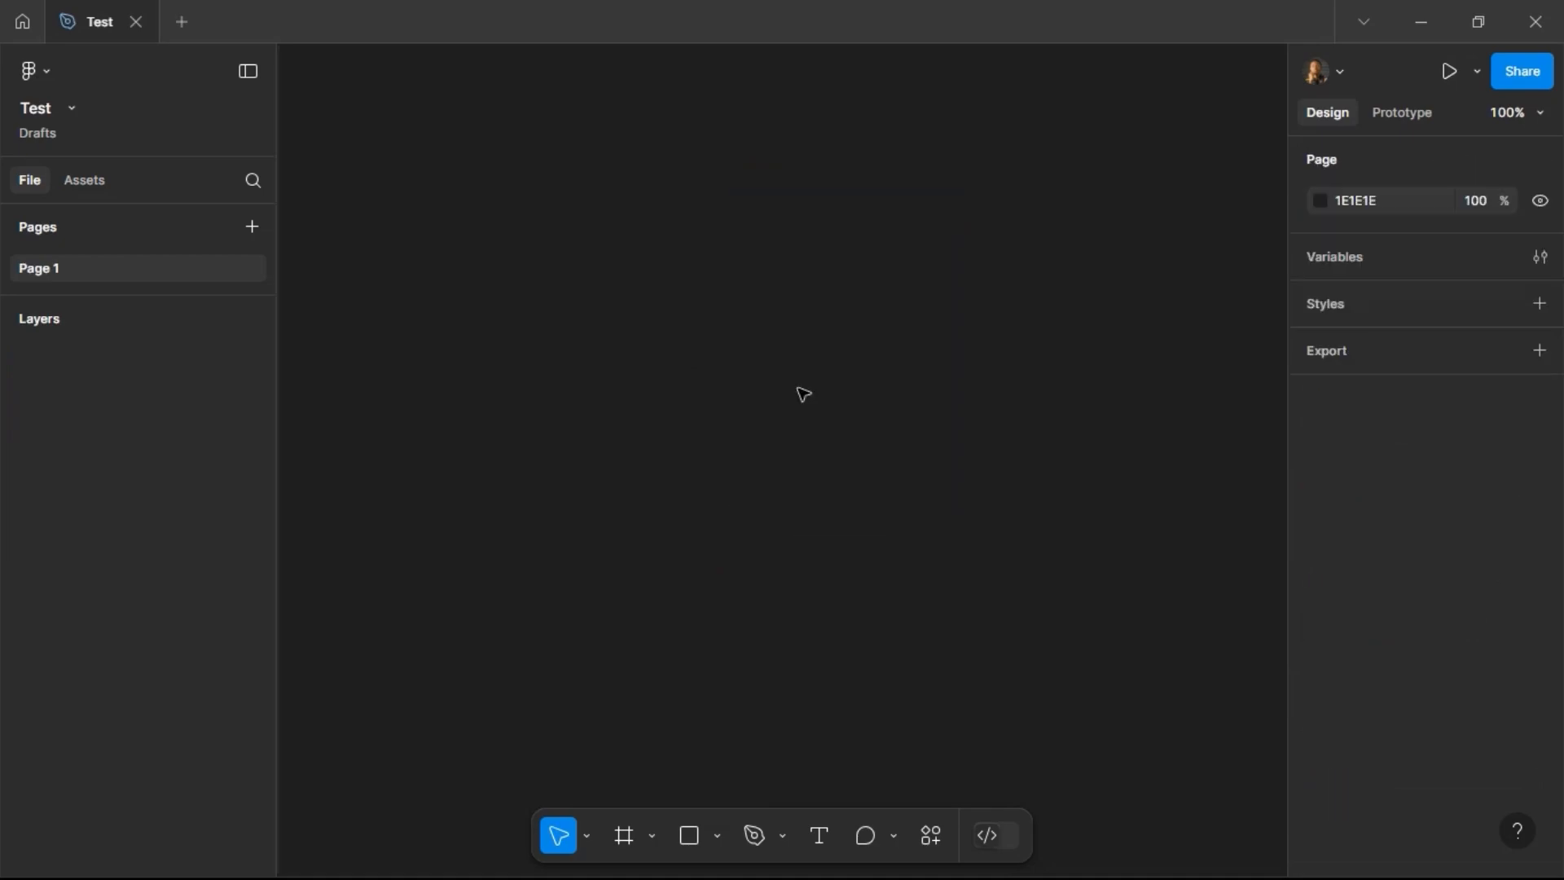
Step: Browse the Frame tool's preset size categories, expanding and collapsing Phone, Tablet and Desktop
left_click(637, 831)
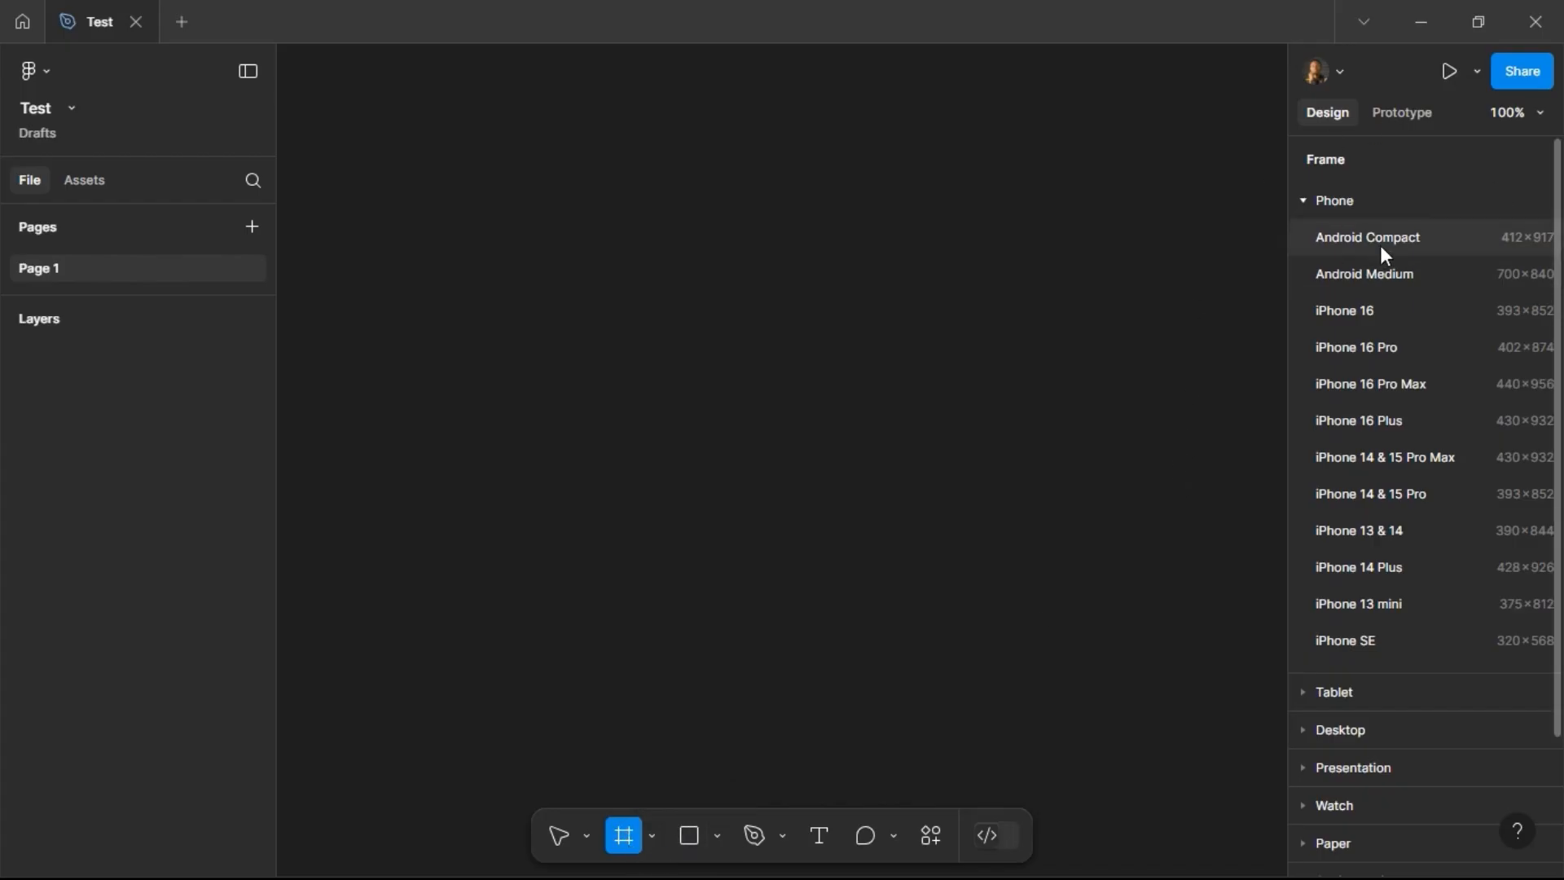
scroll(1377, 554, "down", 2)
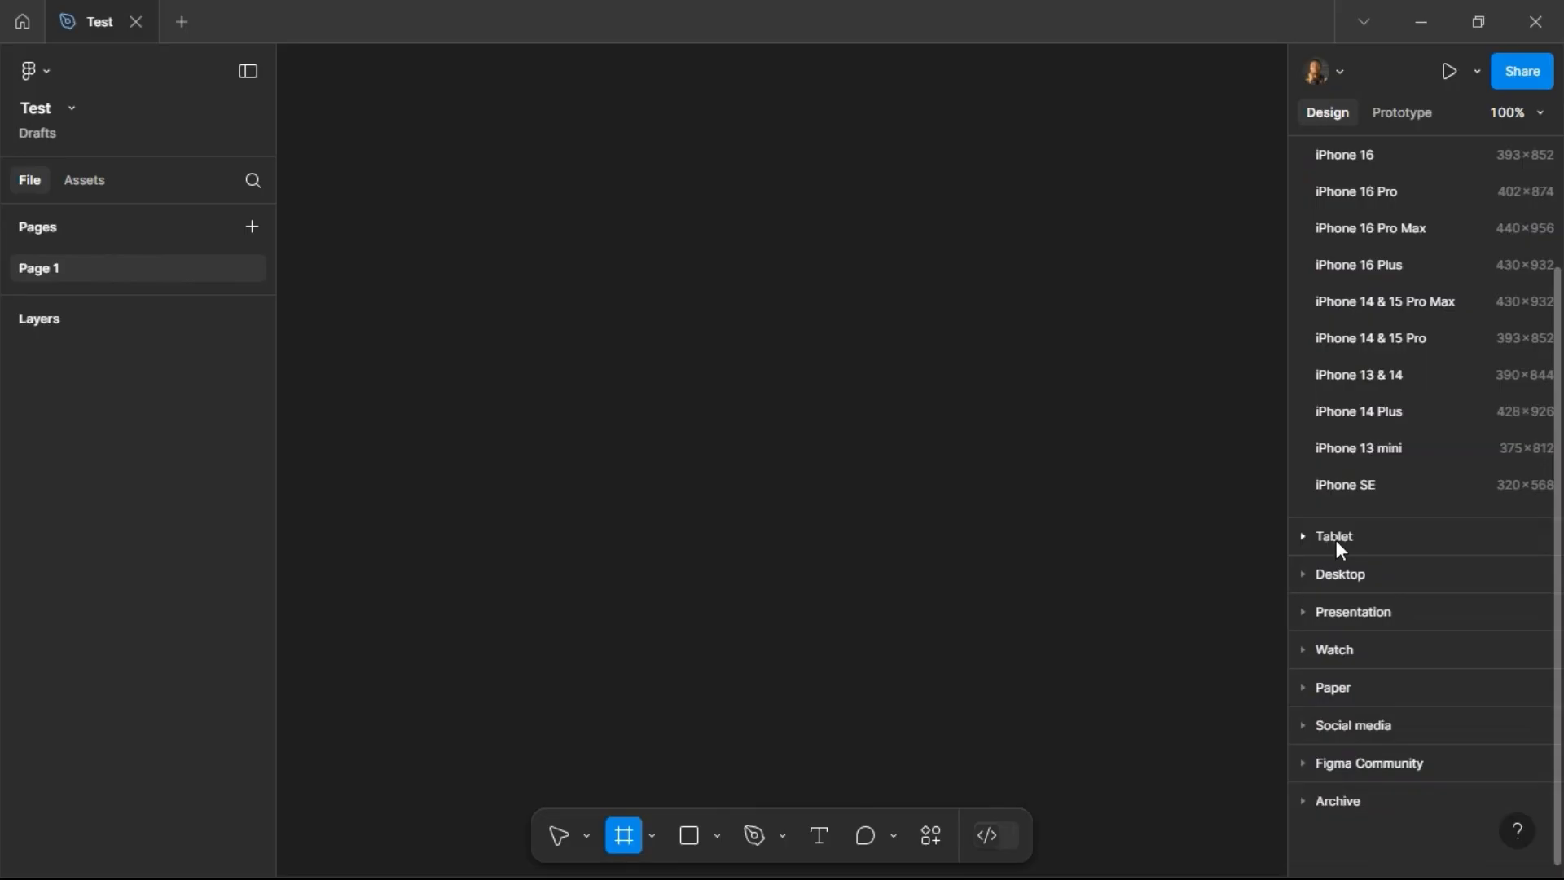
left_click(1340, 573)
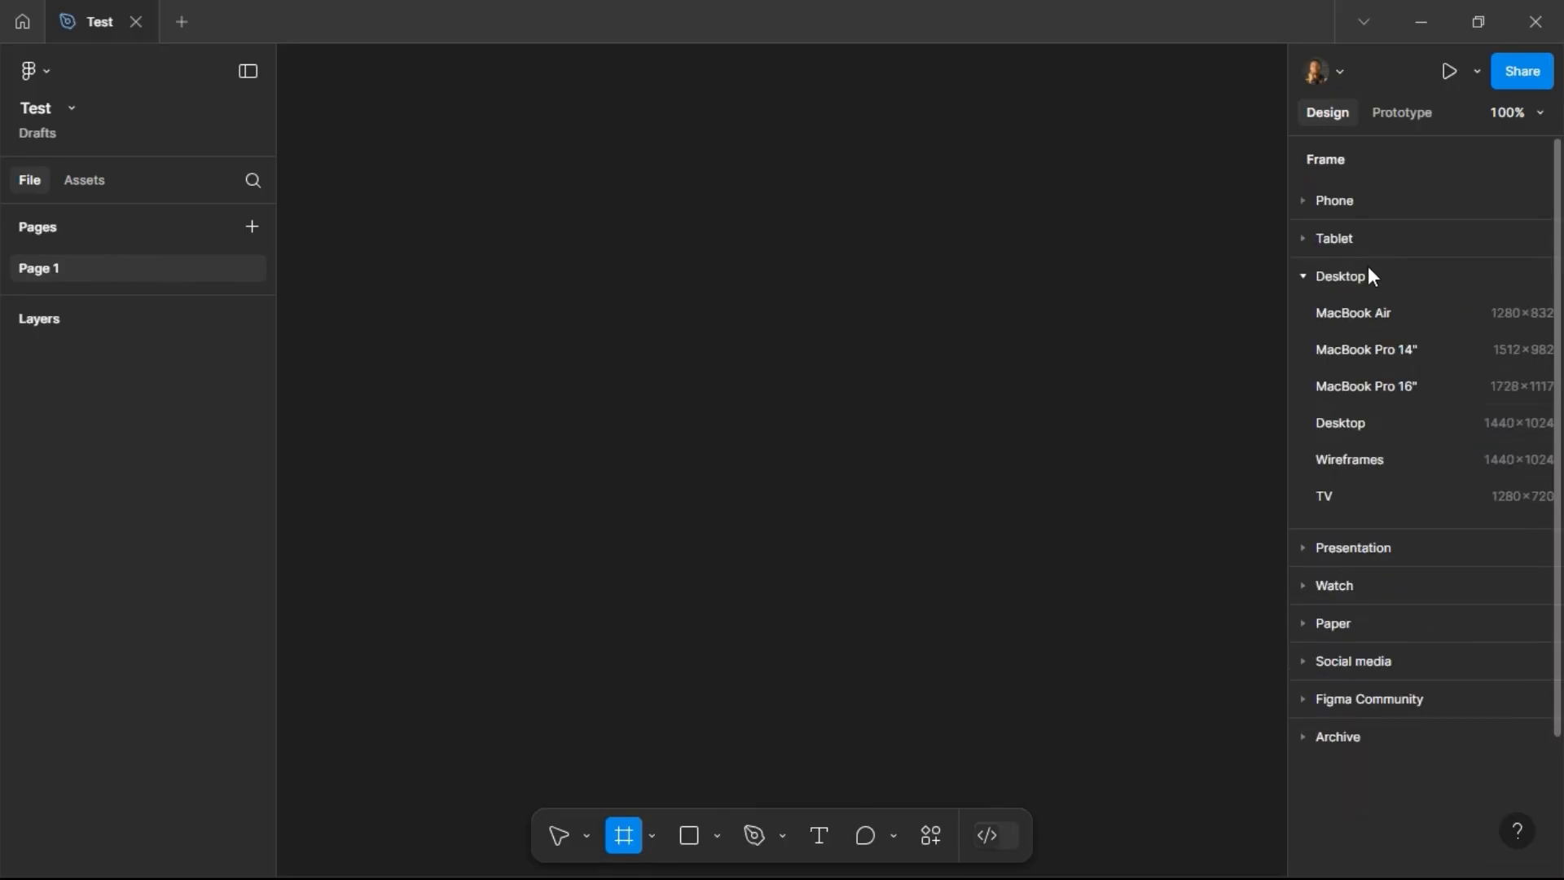
left_click(1365, 286)
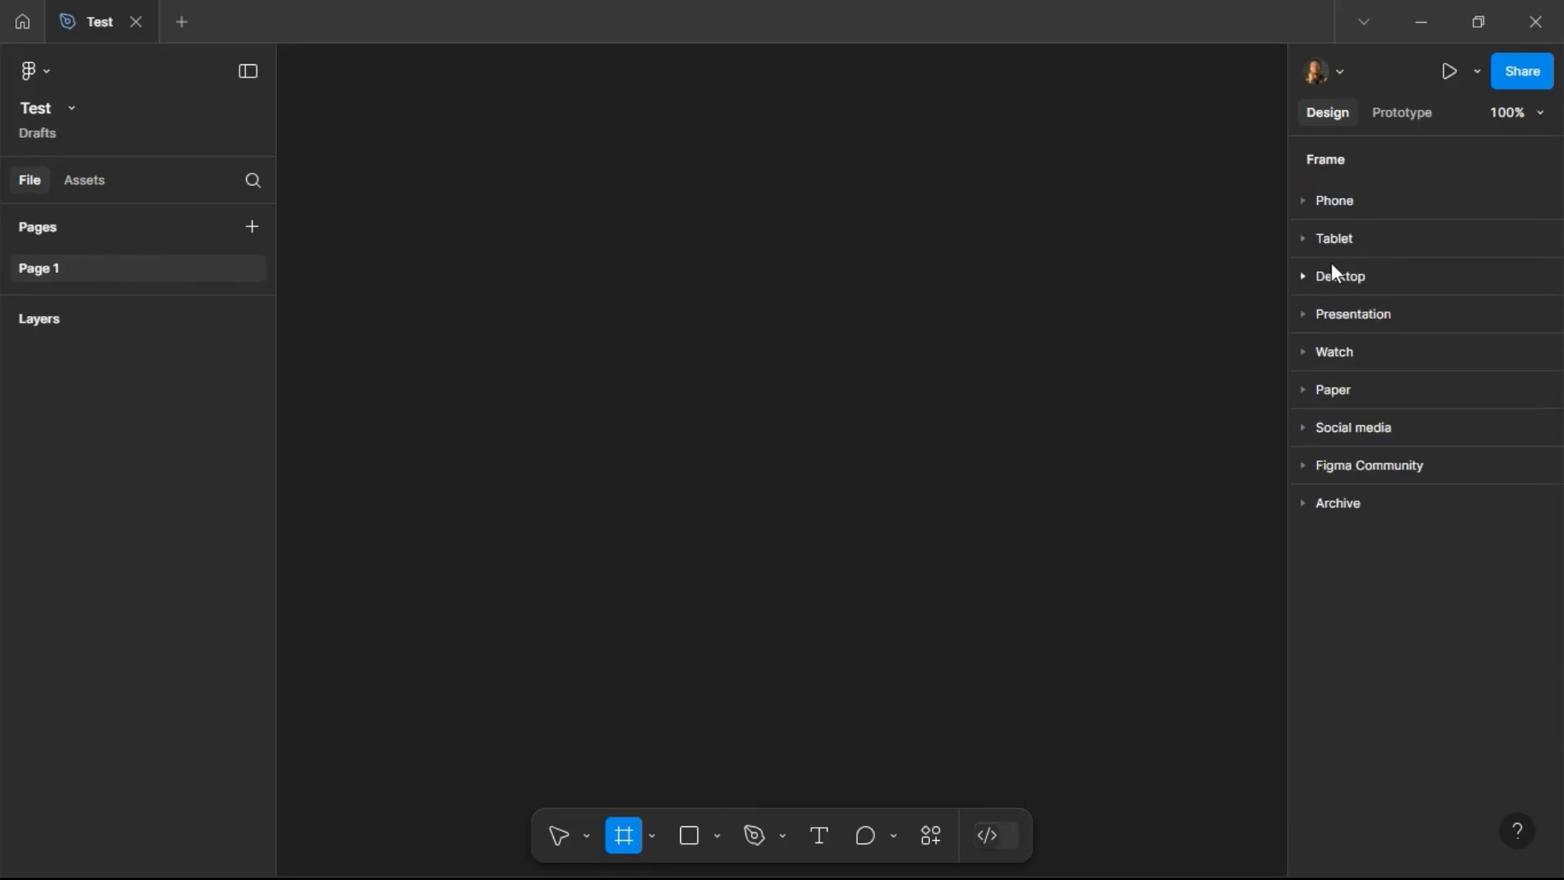
left_click(1306, 199)
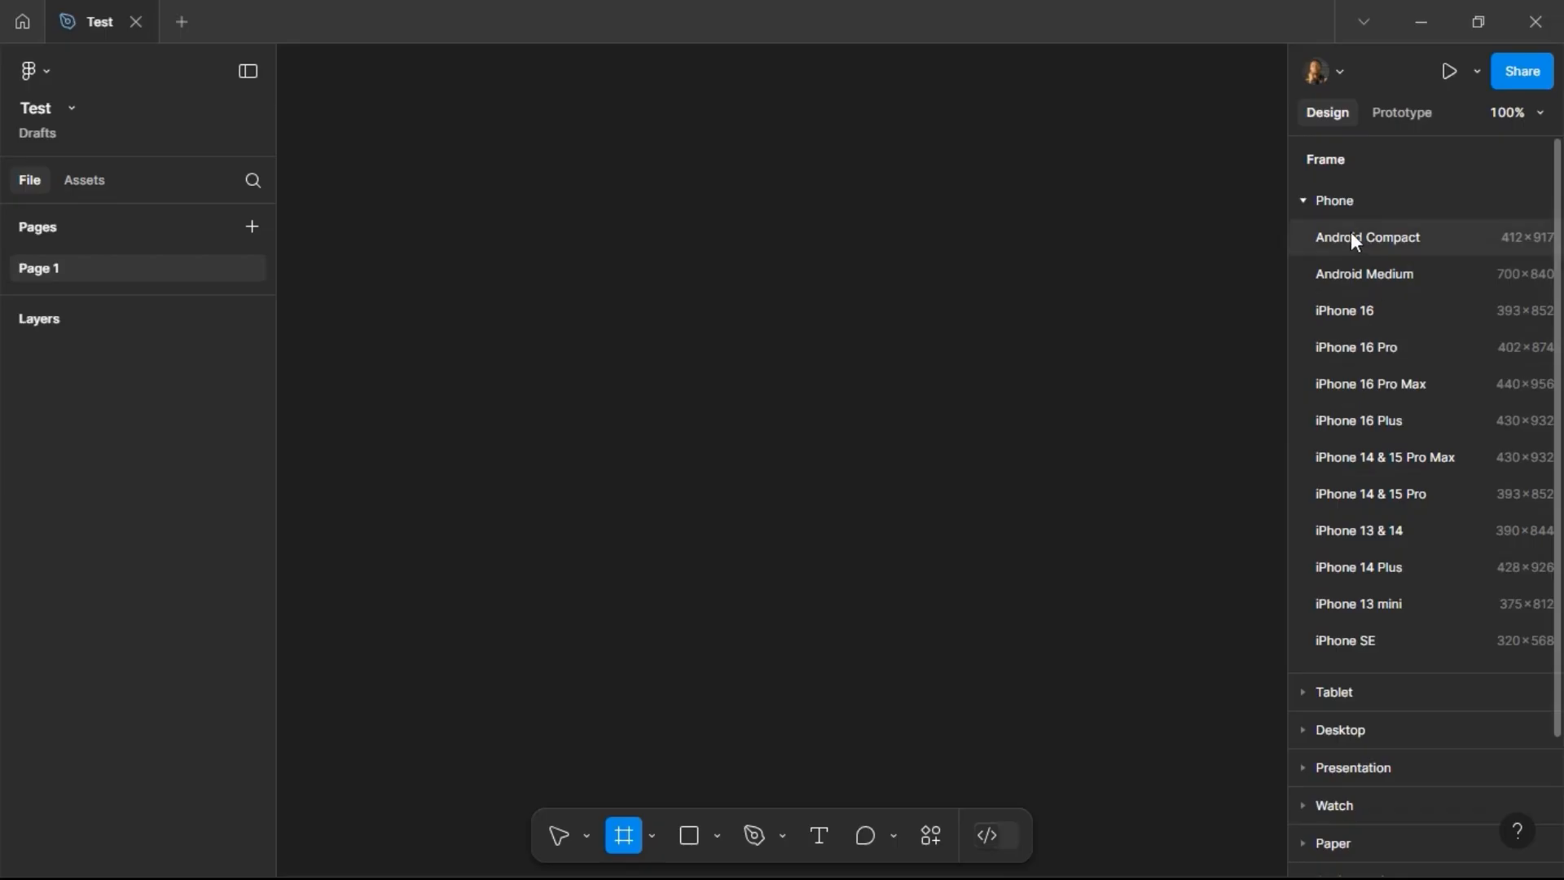
left_click(1301, 200)
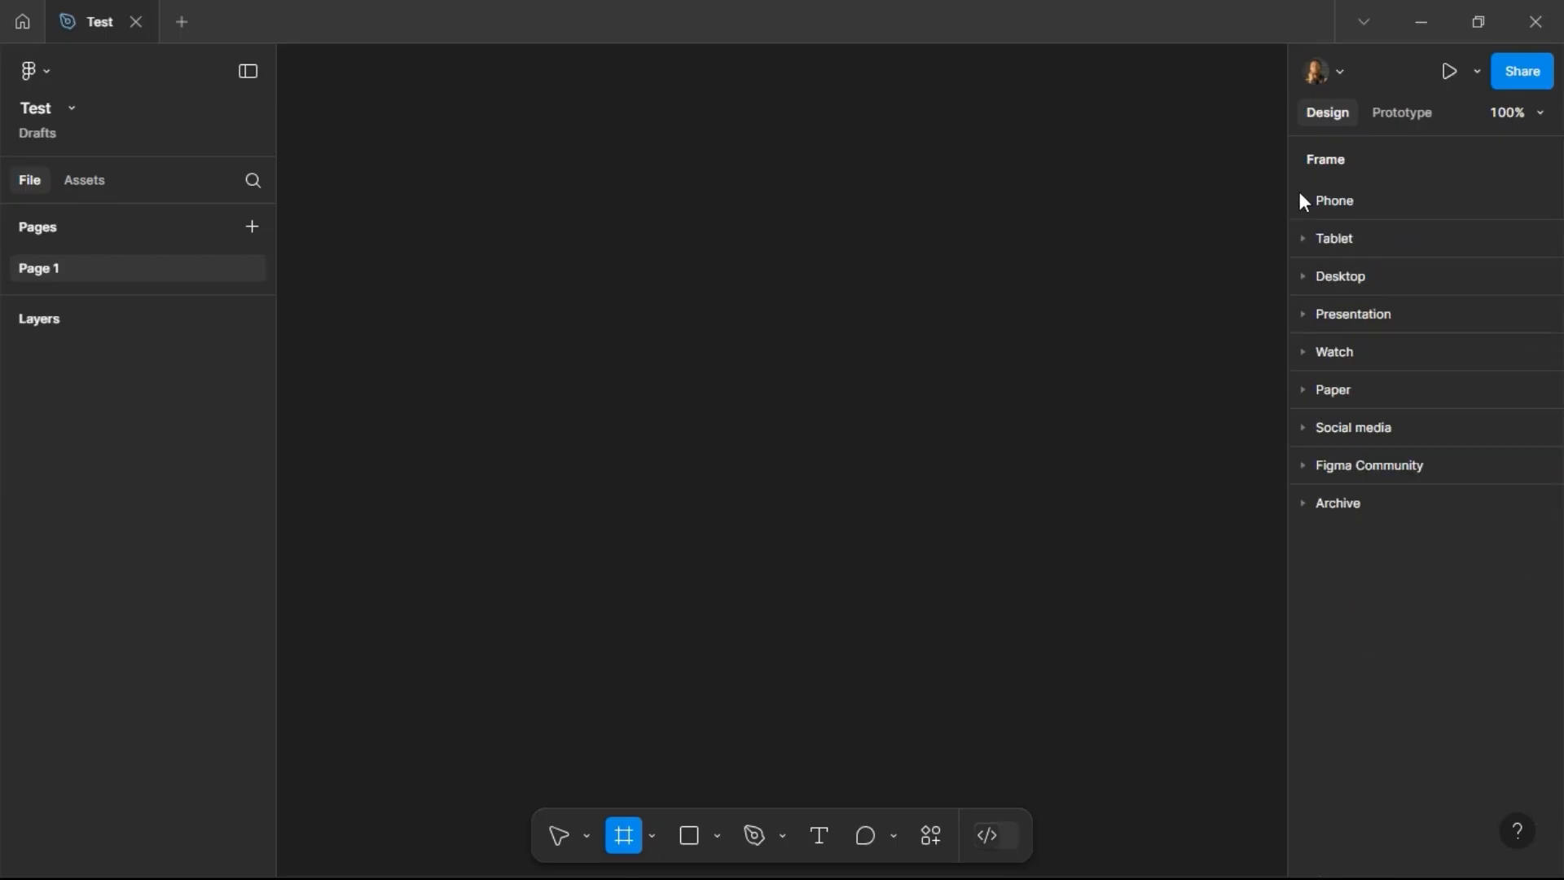
left_click(1311, 244)
left_click(1312, 245)
left_click(1309, 276)
left_click(1309, 279)
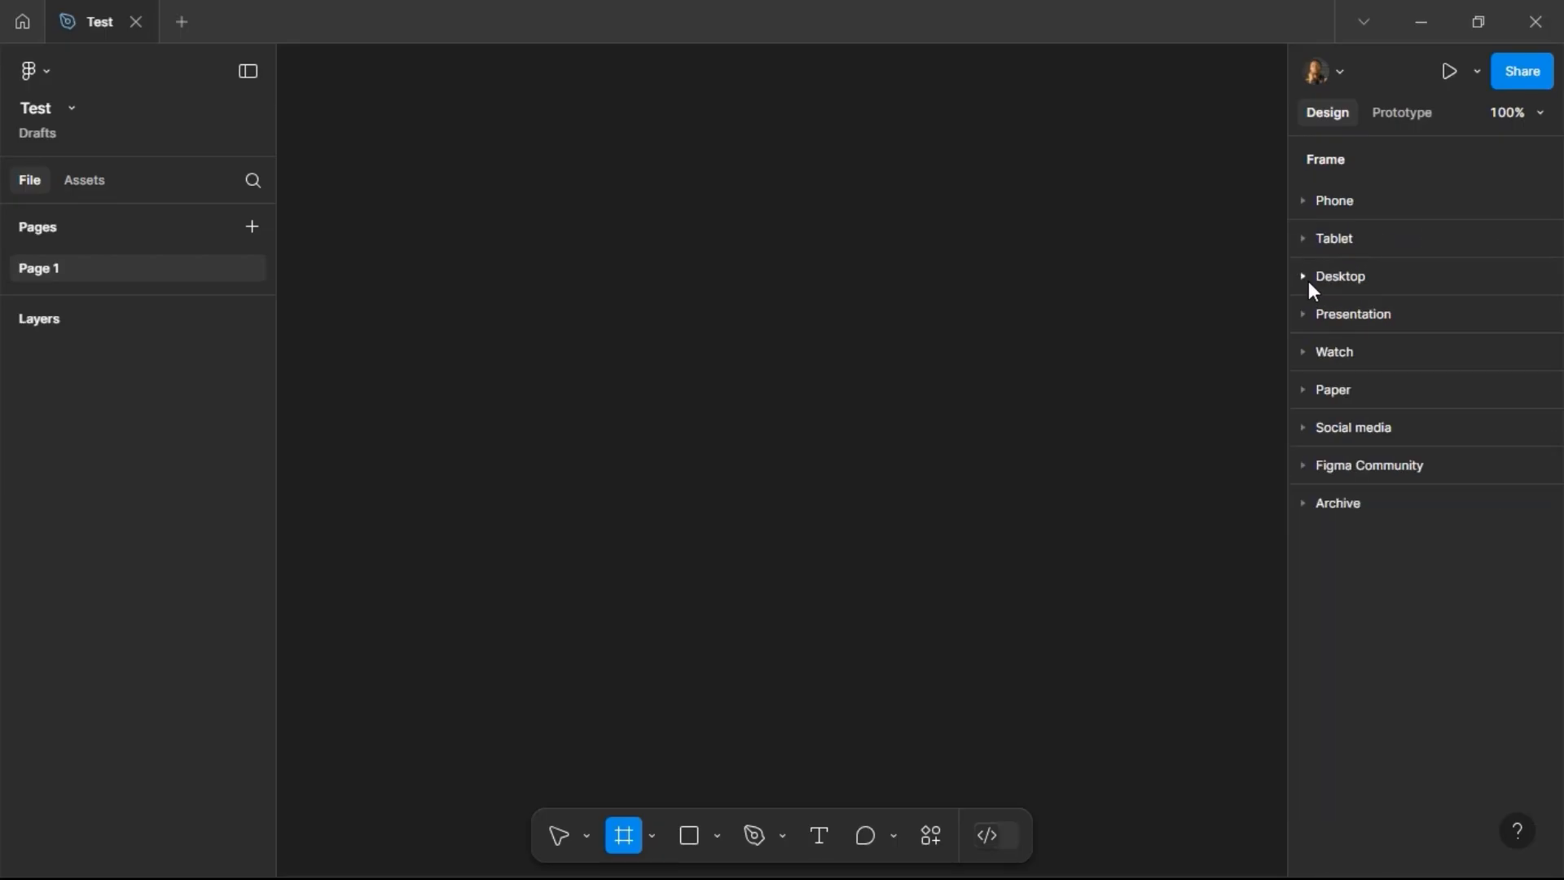
Step: Create an iPhone 13 mini frame of 375 × 812 and rename it Mobile view
left_click(1308, 213)
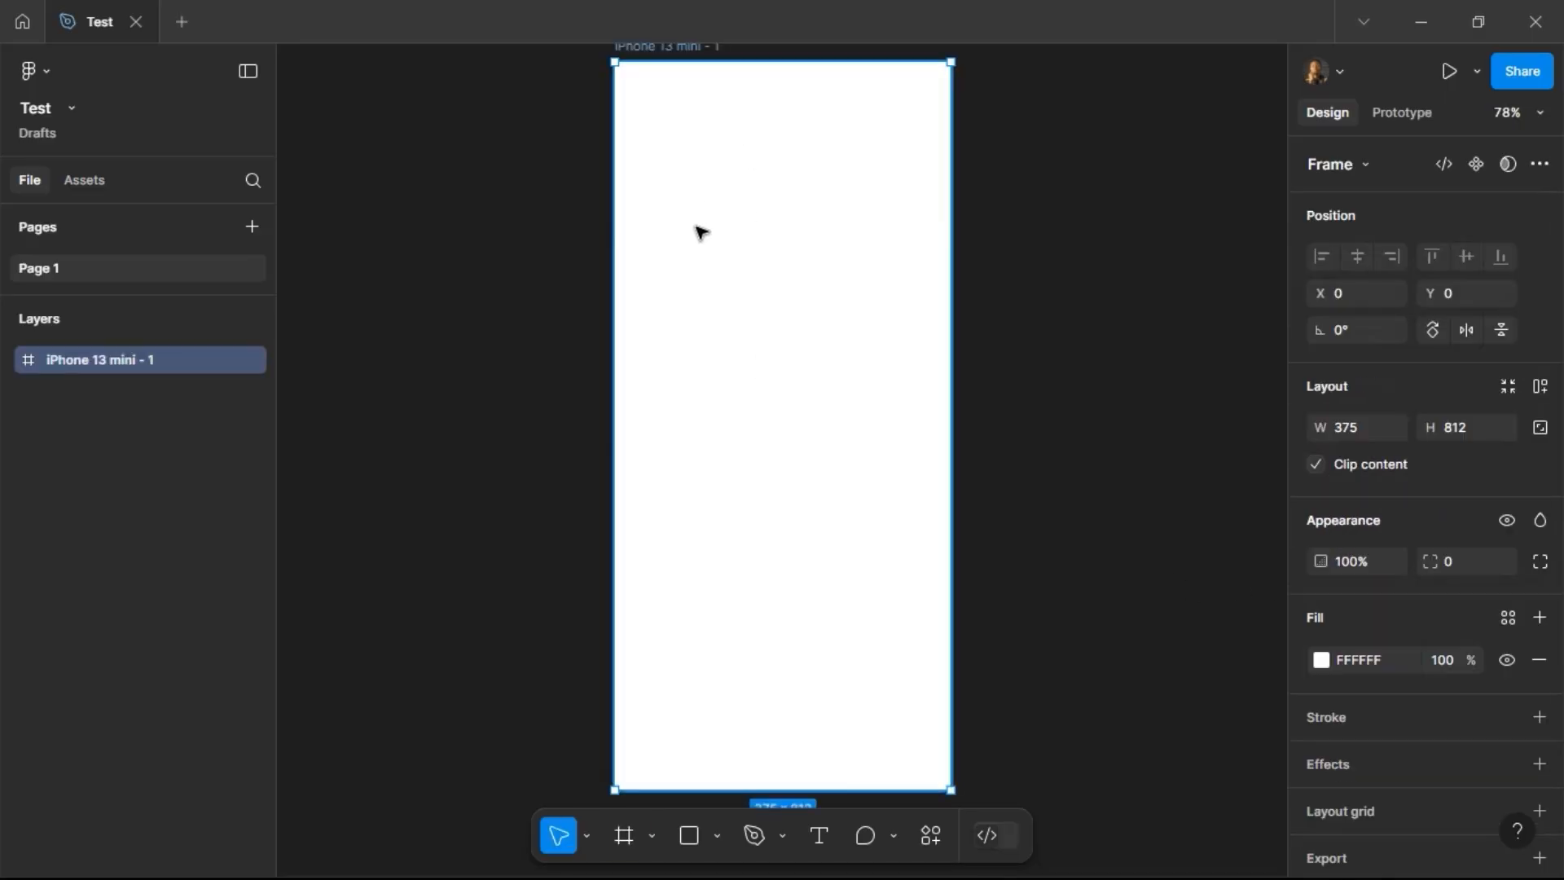
scroll(745, 237, "up", 1)
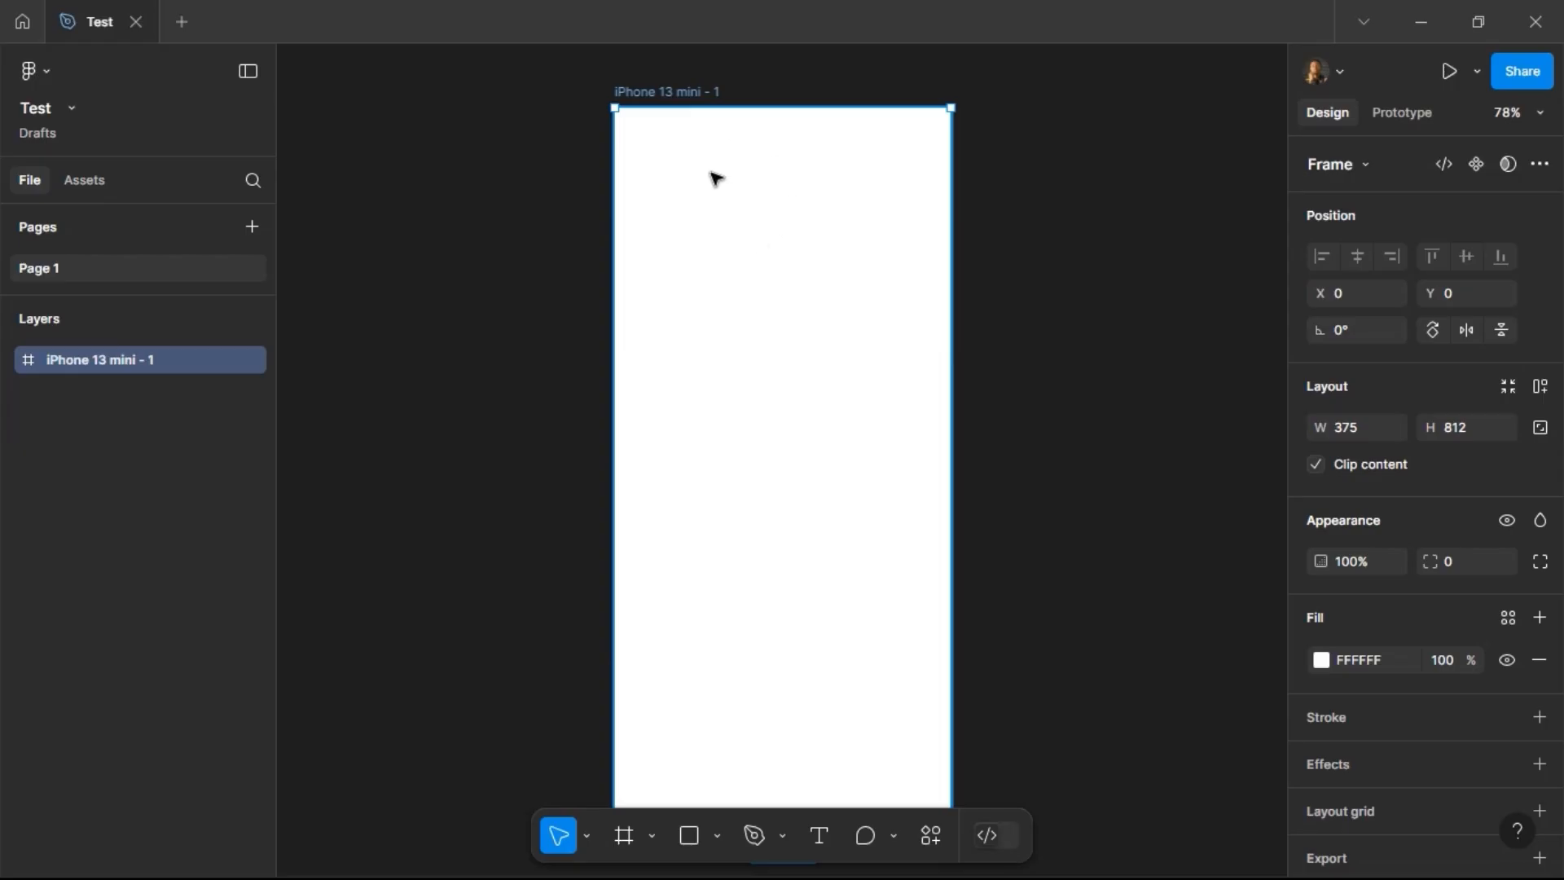
double_click(670, 92)
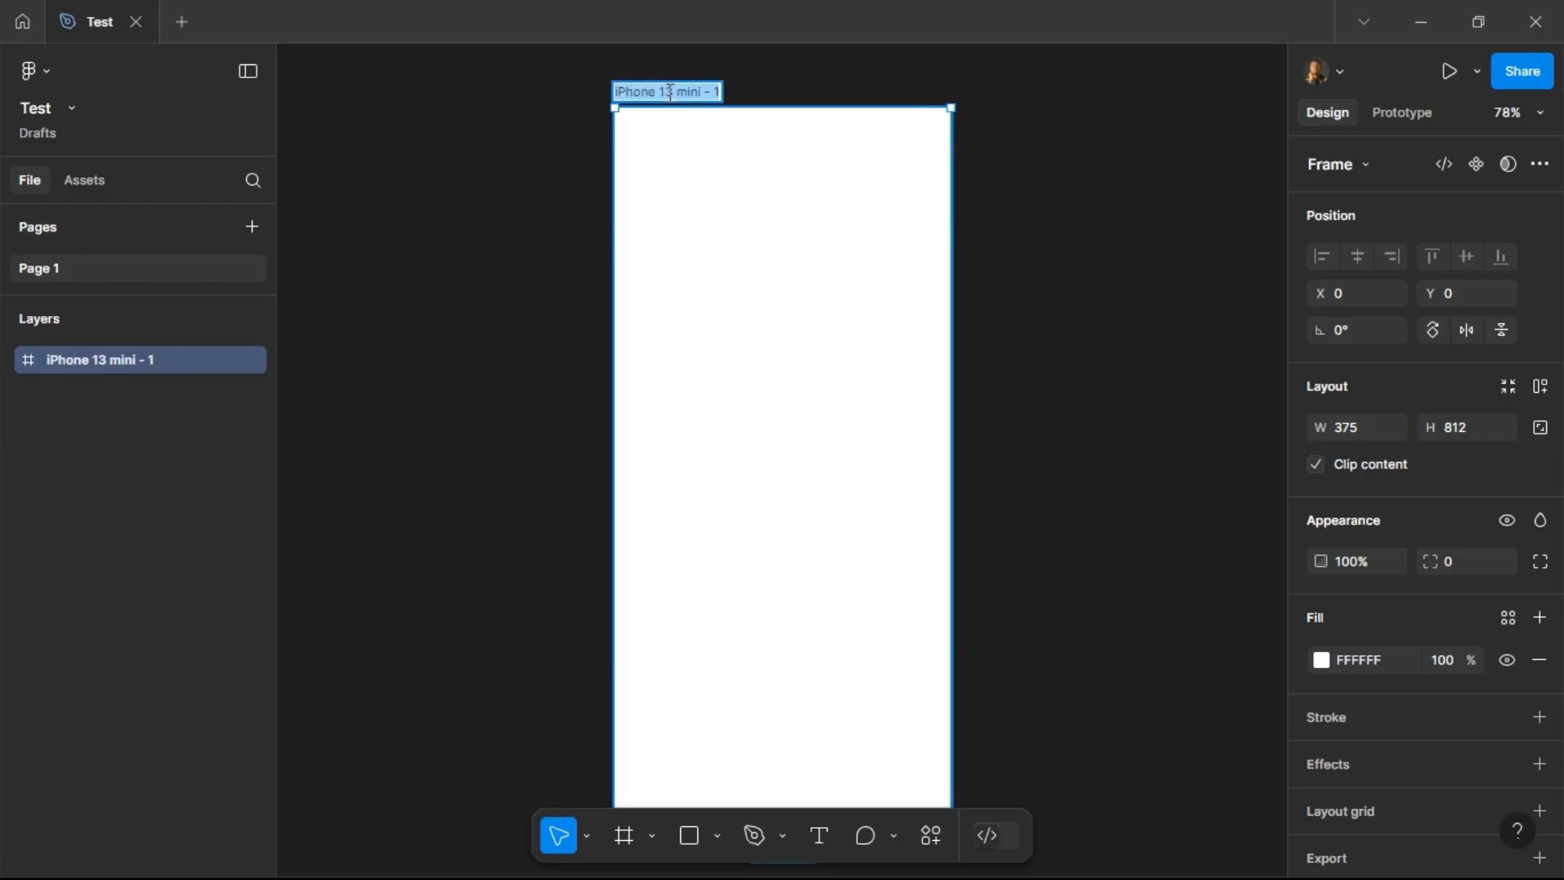
type("Mobile view")
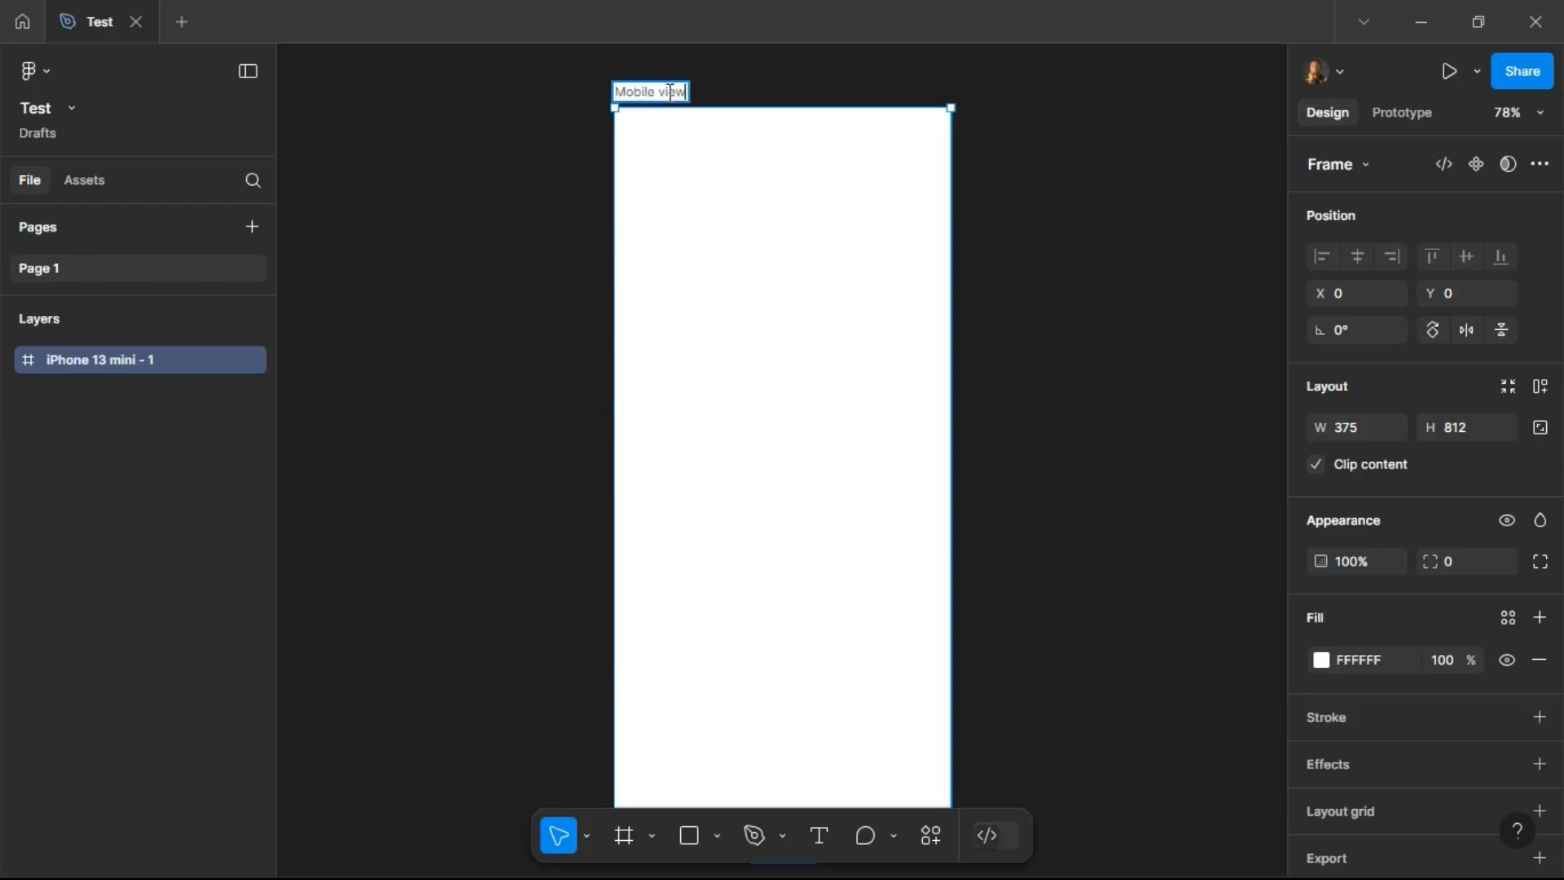
key("Return")
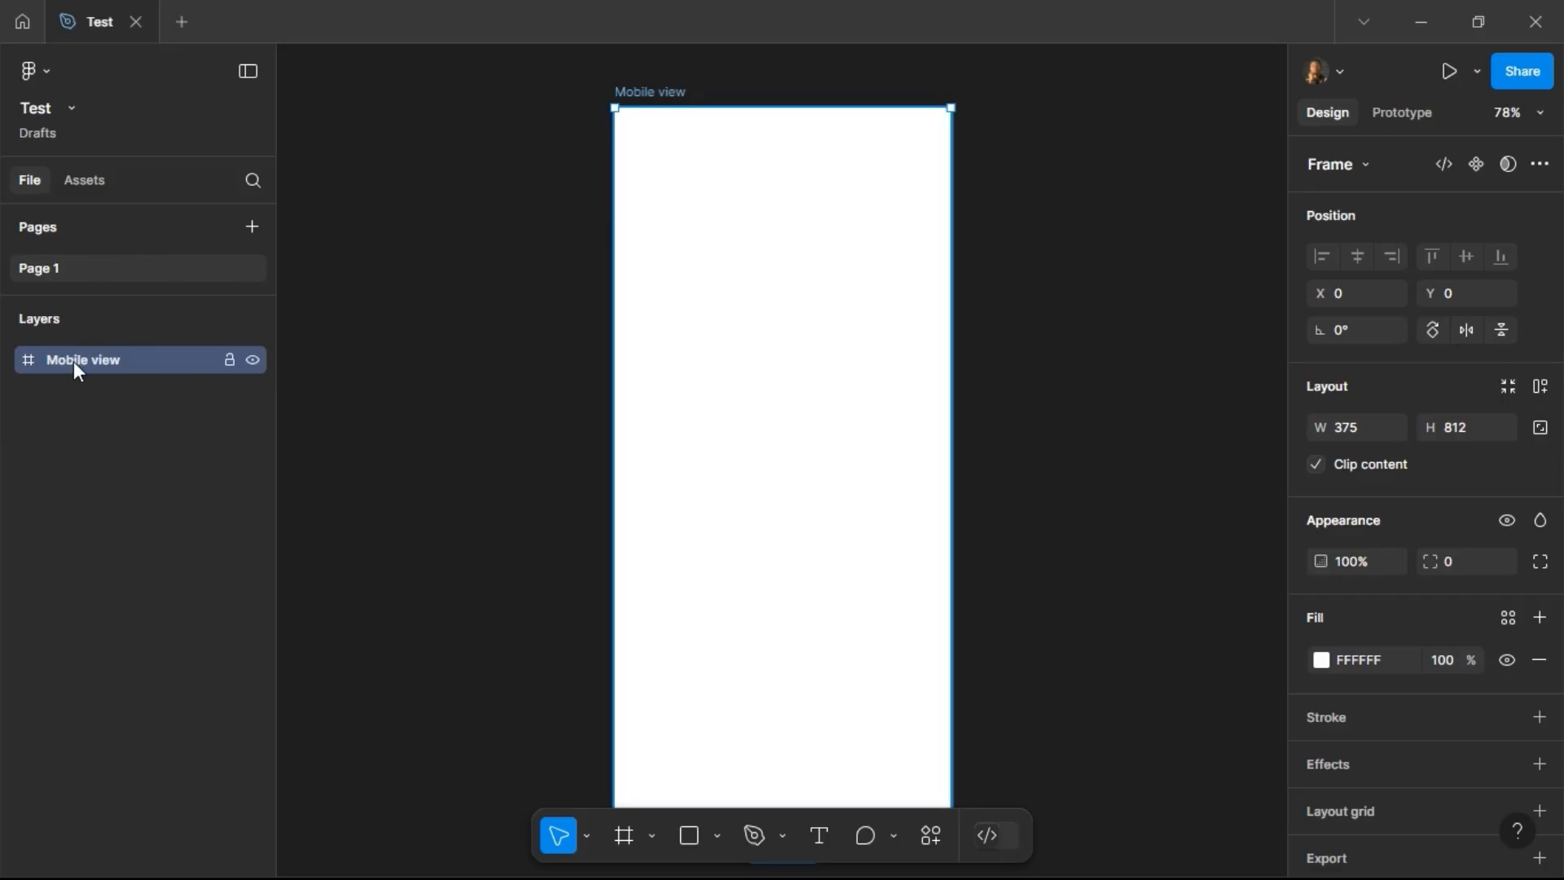
Step: Draw a section about 1442 × 1078 px around the Mobile view frame and move the frame to X 111, Y 94 inside it
left_click(653, 836)
left_click(680, 754)
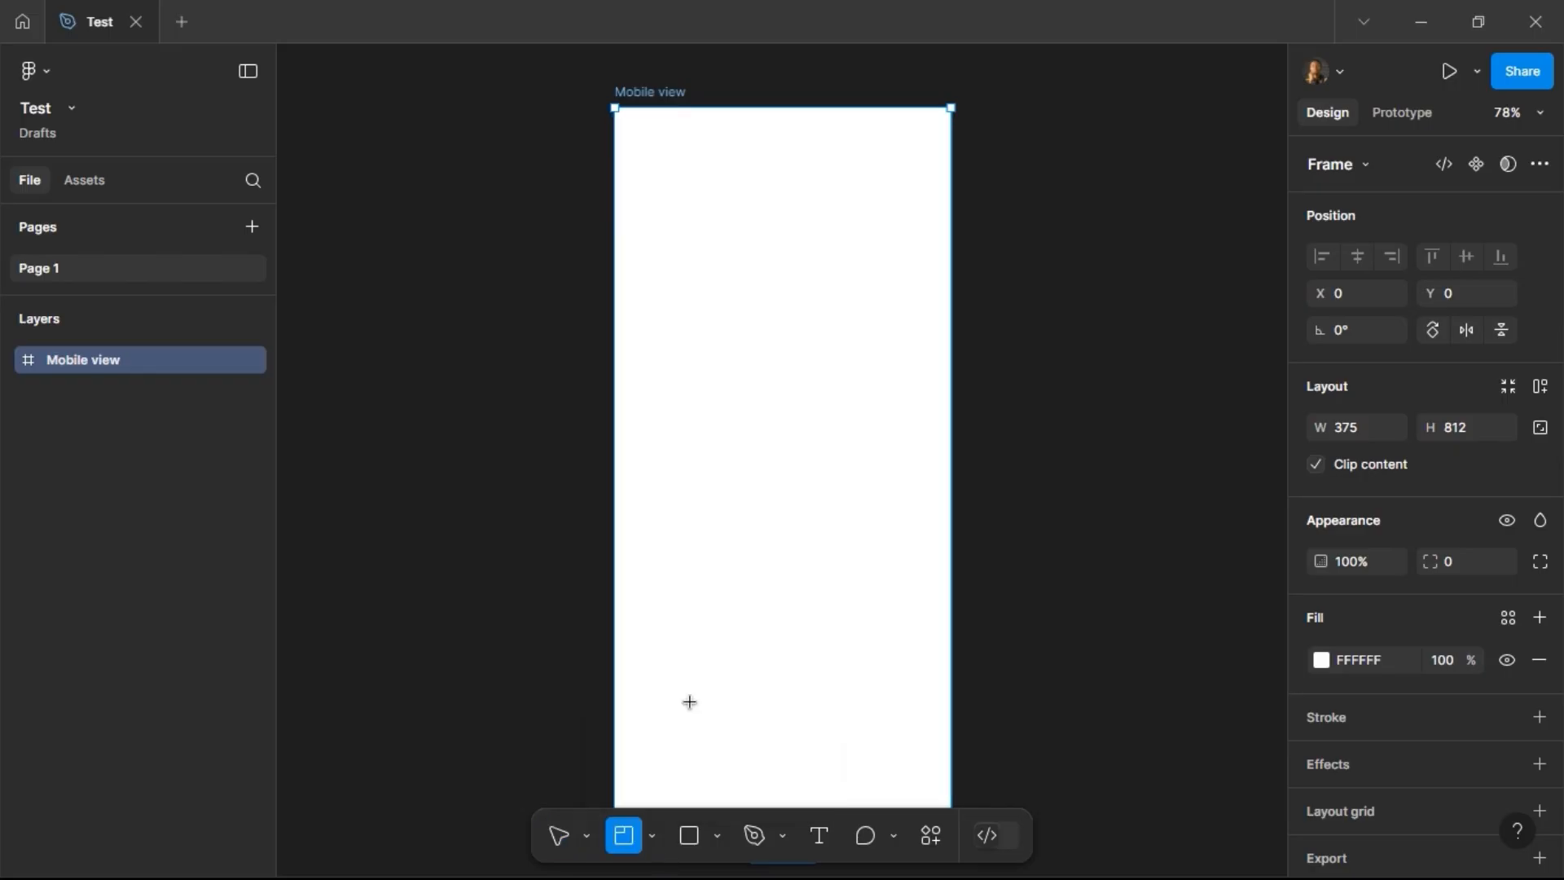
scroll(714, 554, "down", 4)
mouse_move(457, 198)
left_mouse_down()
mouse_move(1009, 622)
mouse_move(1218, 747)
mouse_move(1214, 780)
mouse_move(1250, 748)
mouse_move(1231, 777)
left_mouse_up()
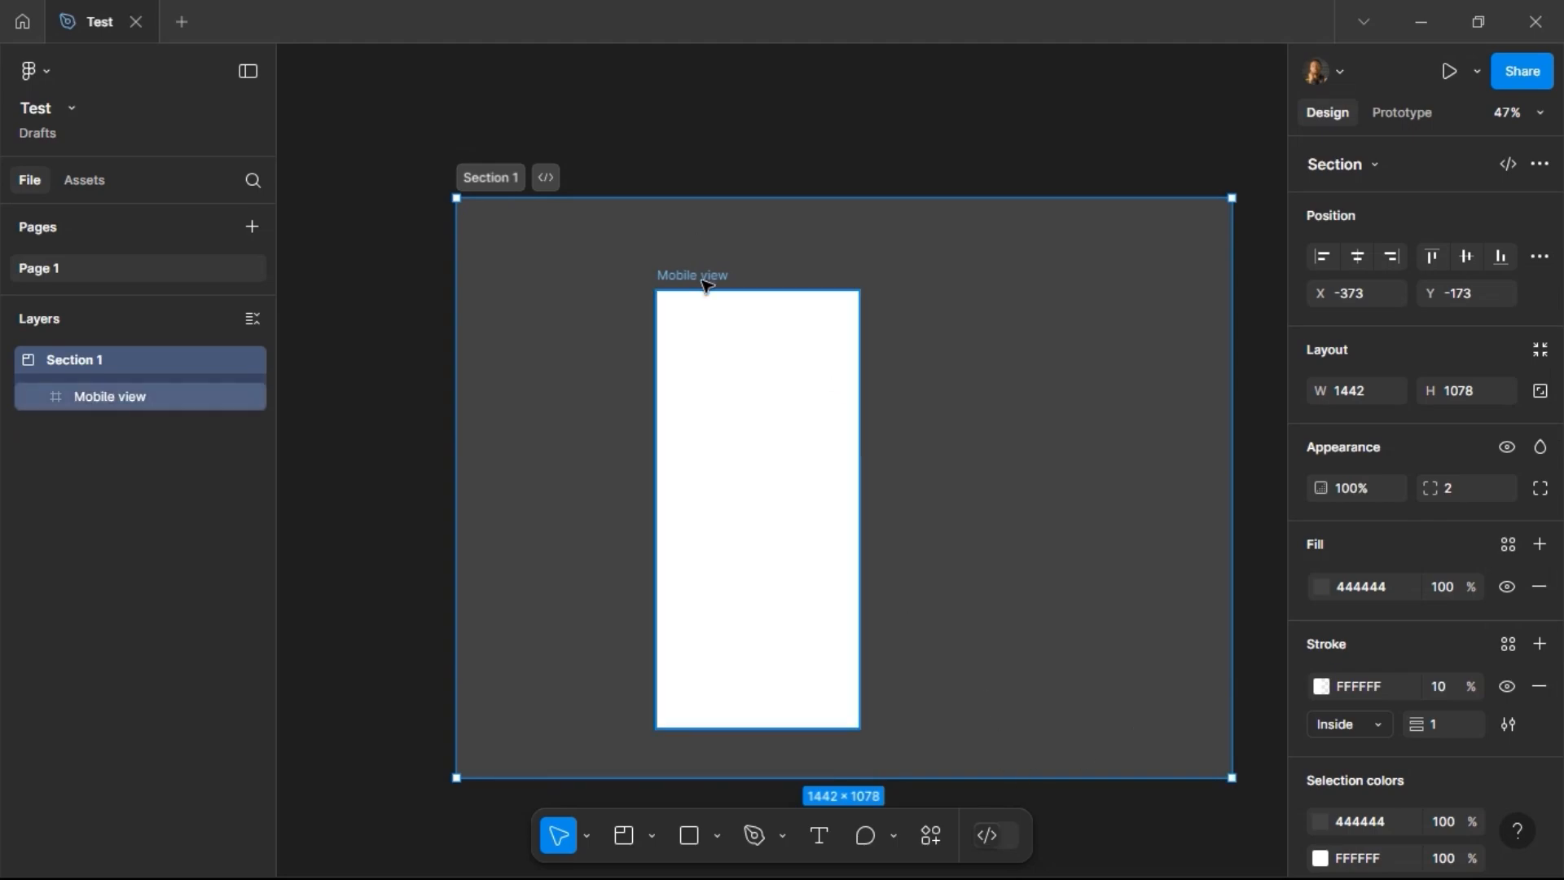
left_click_drag(705, 285, 567, 242)
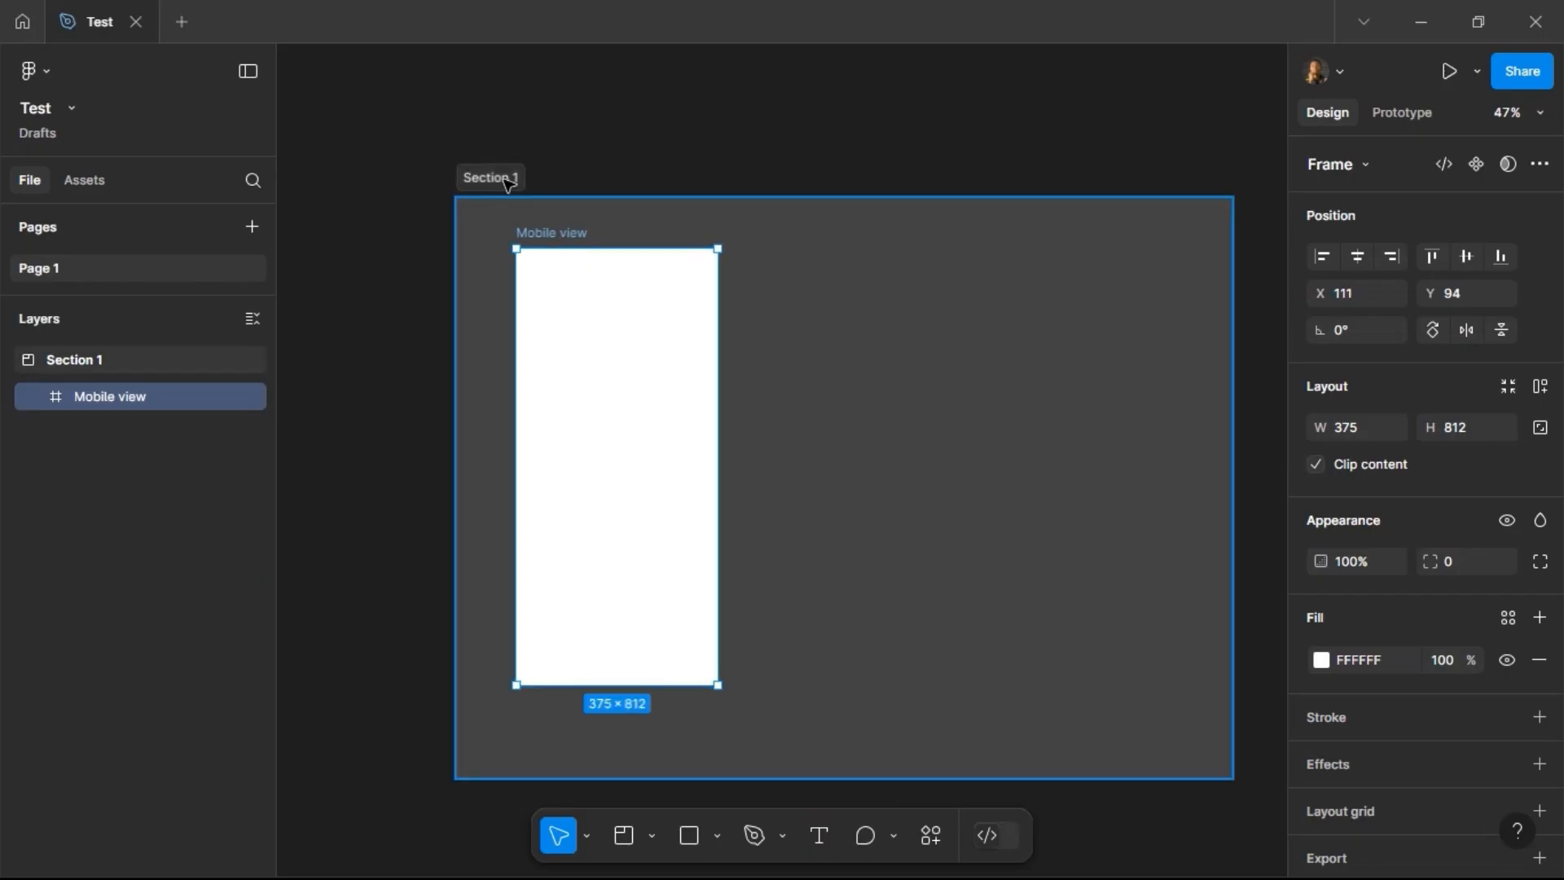
Step: Mark Section 1 as ready for dev
left_click(508, 183)
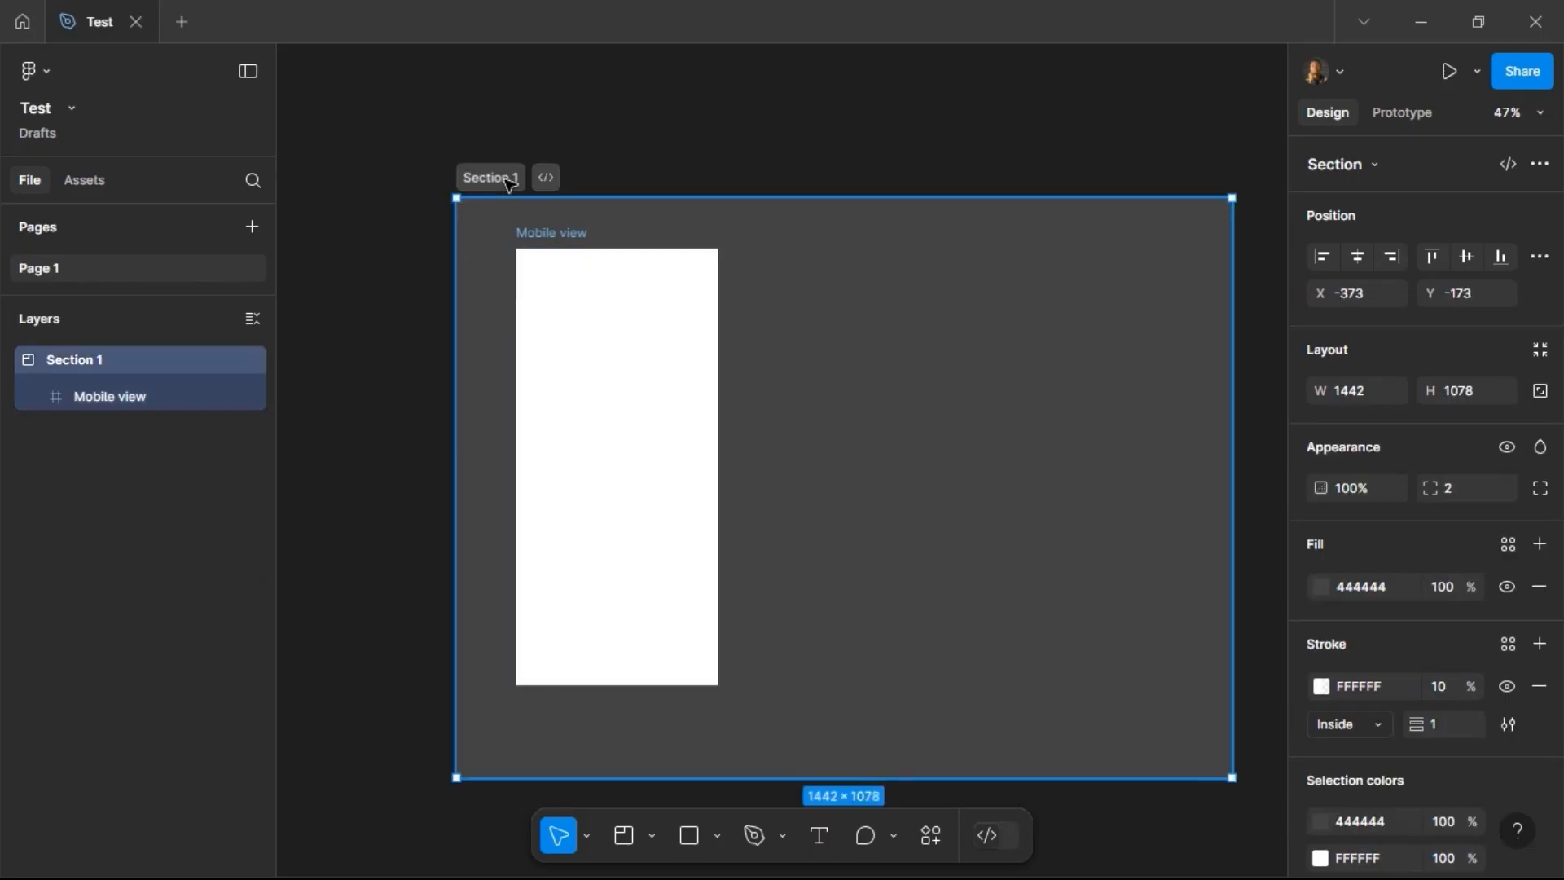
left_click(547, 178)
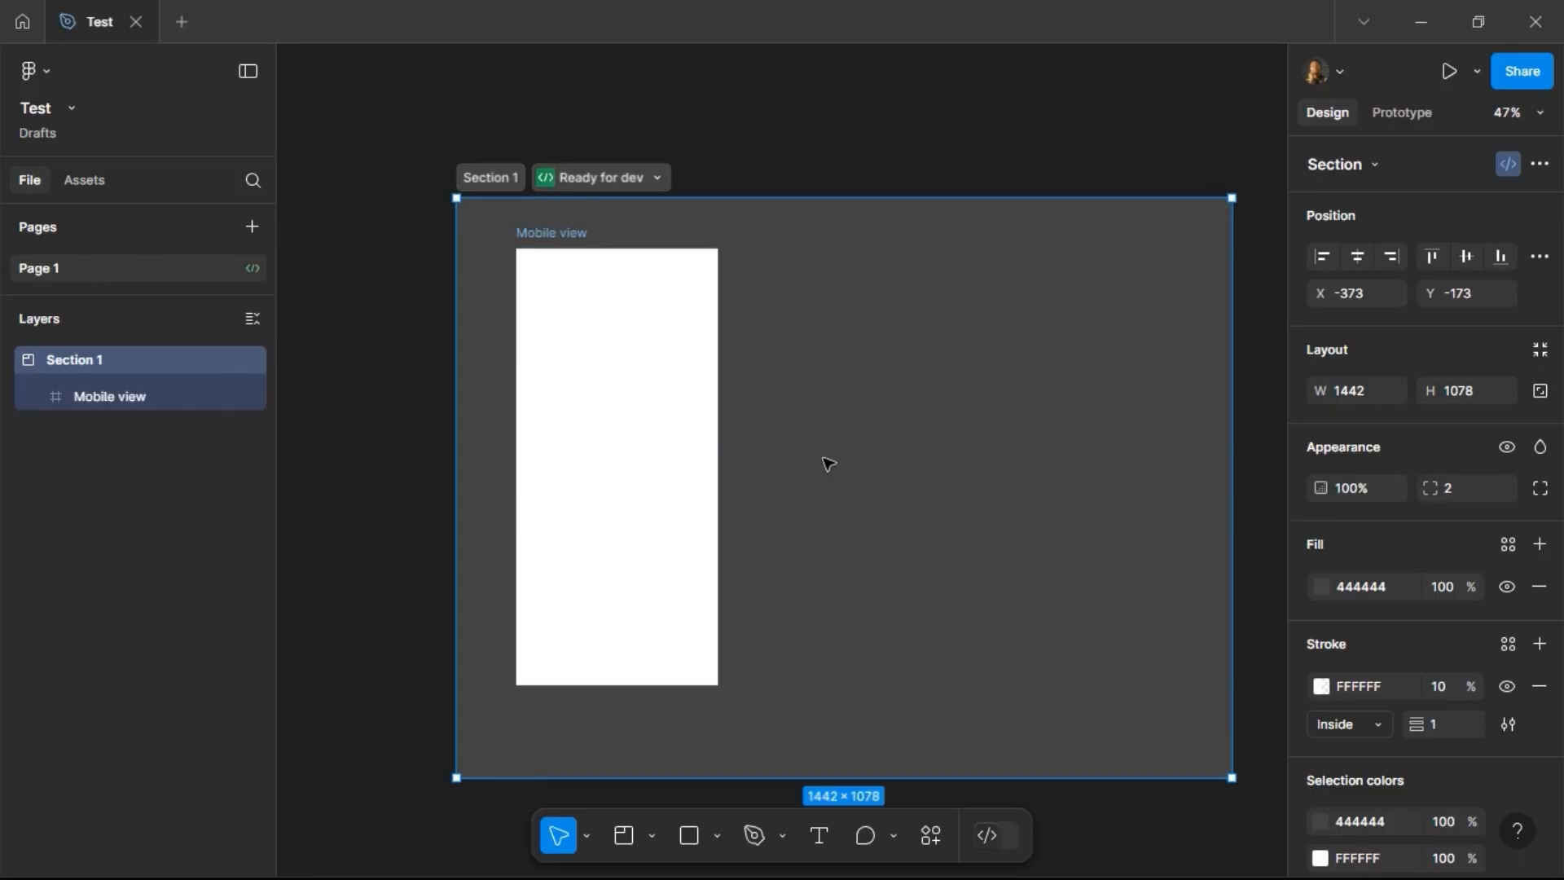
Step: Delete Section 1 together with the Mobile view frame
left_click(688, 339)
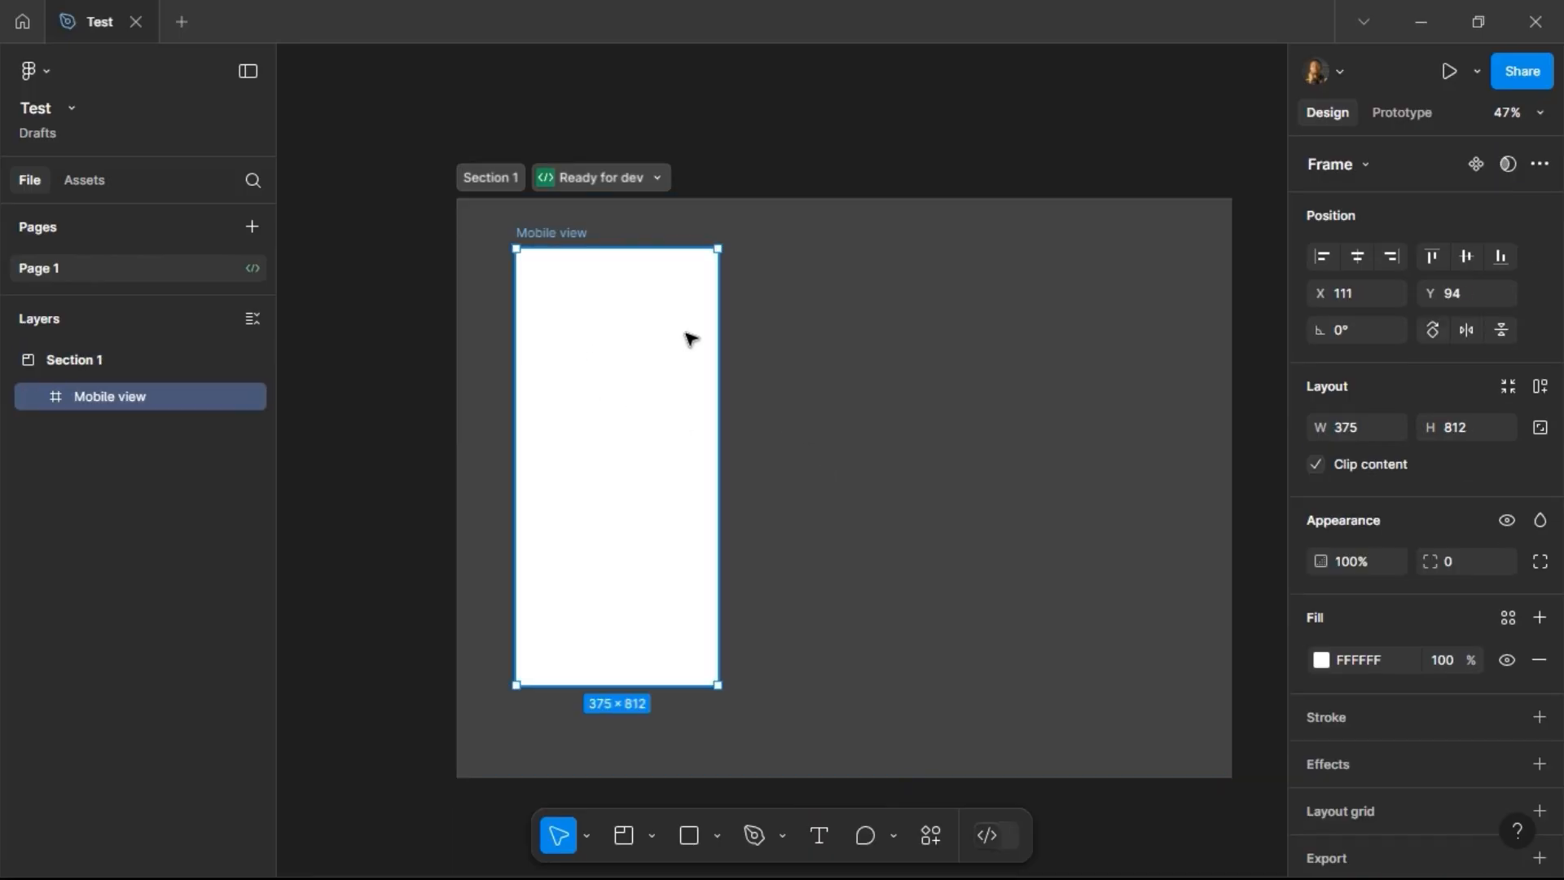
left_click(501, 180)
key("Delete")
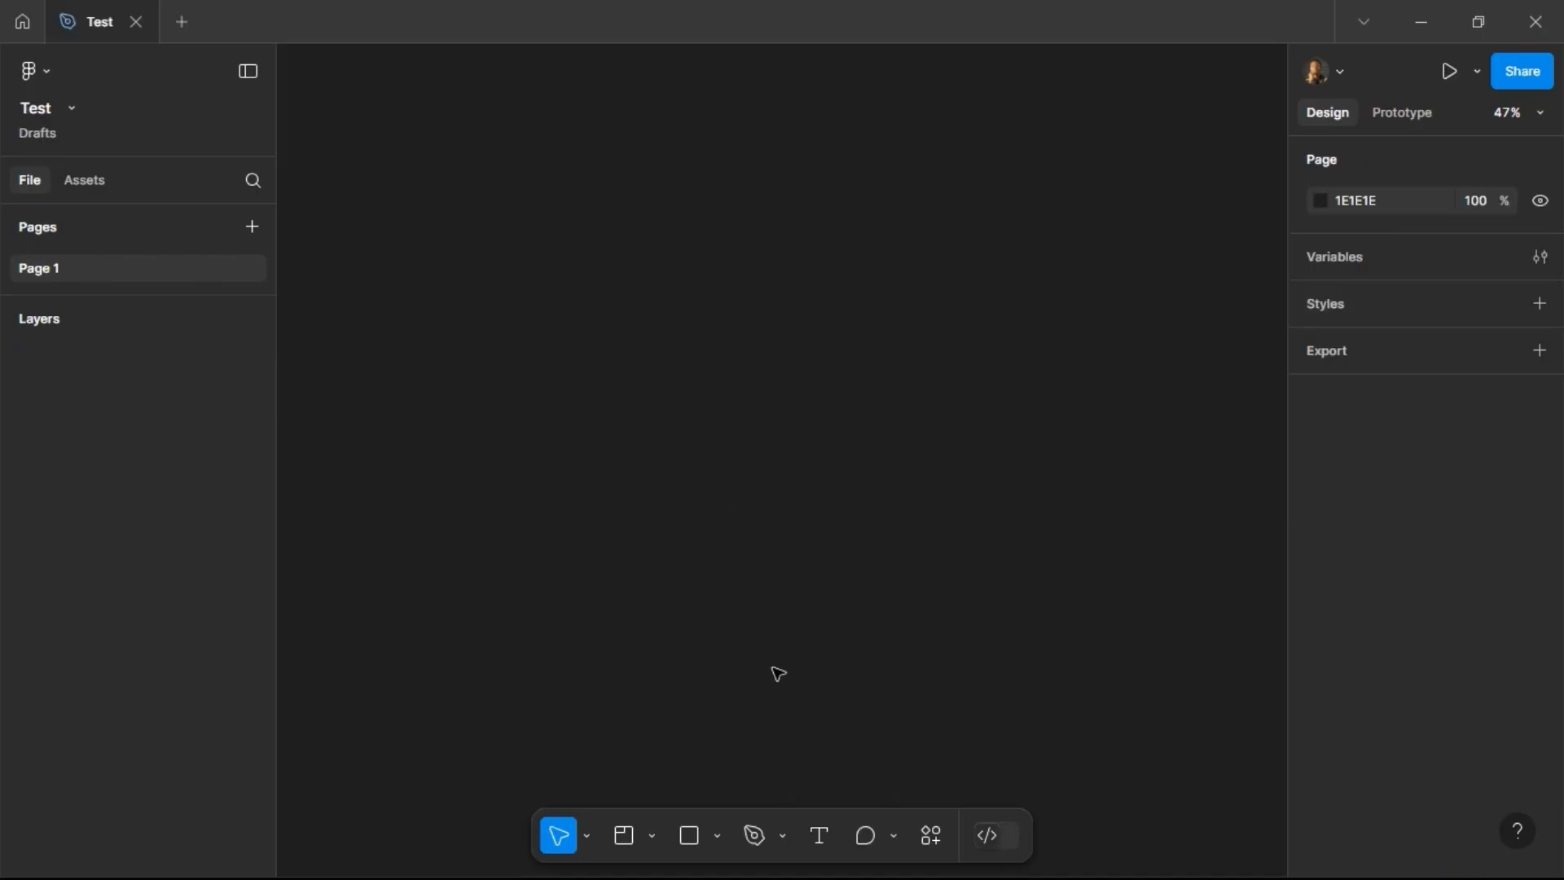
Step: Draw a closed six-point hexagon about 822 × 588 px with the Pen tool
left_click(720, 843)
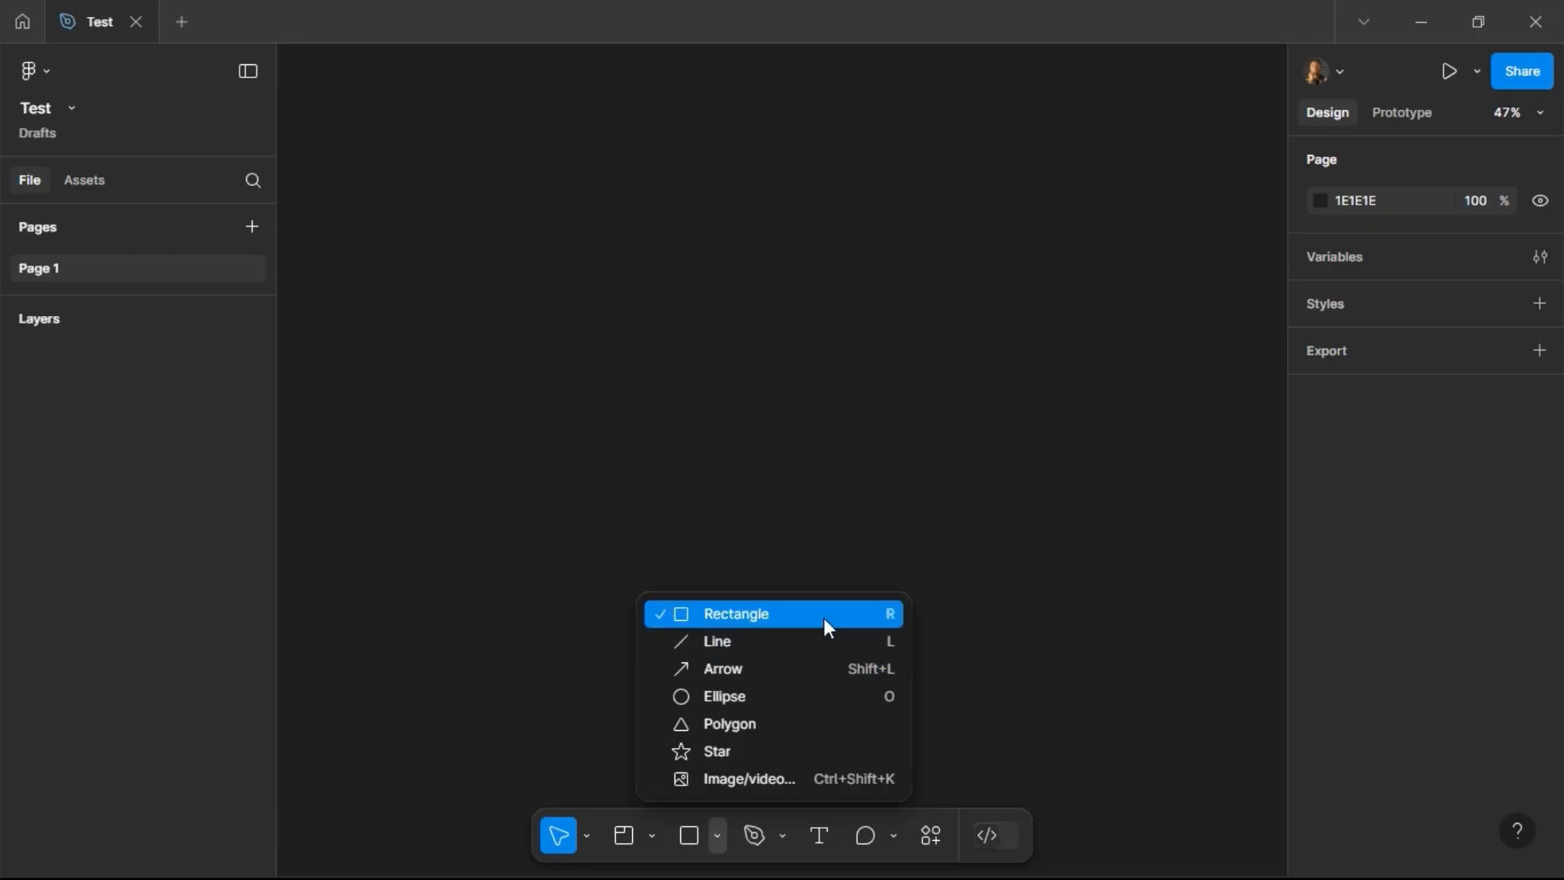
left_click(782, 834)
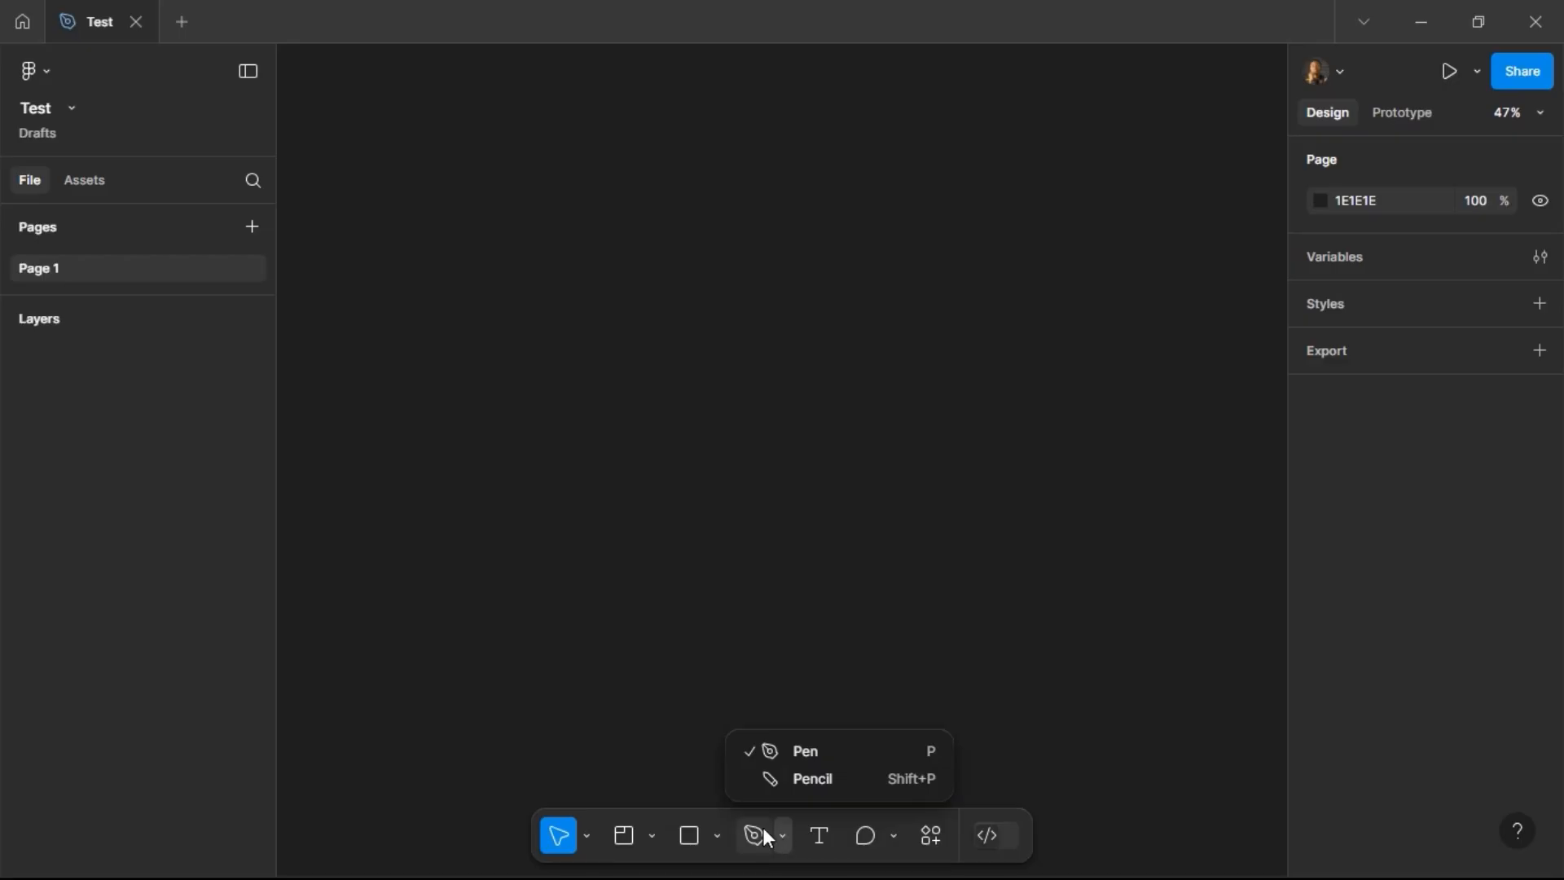
left_click(766, 837)
left_click(636, 246)
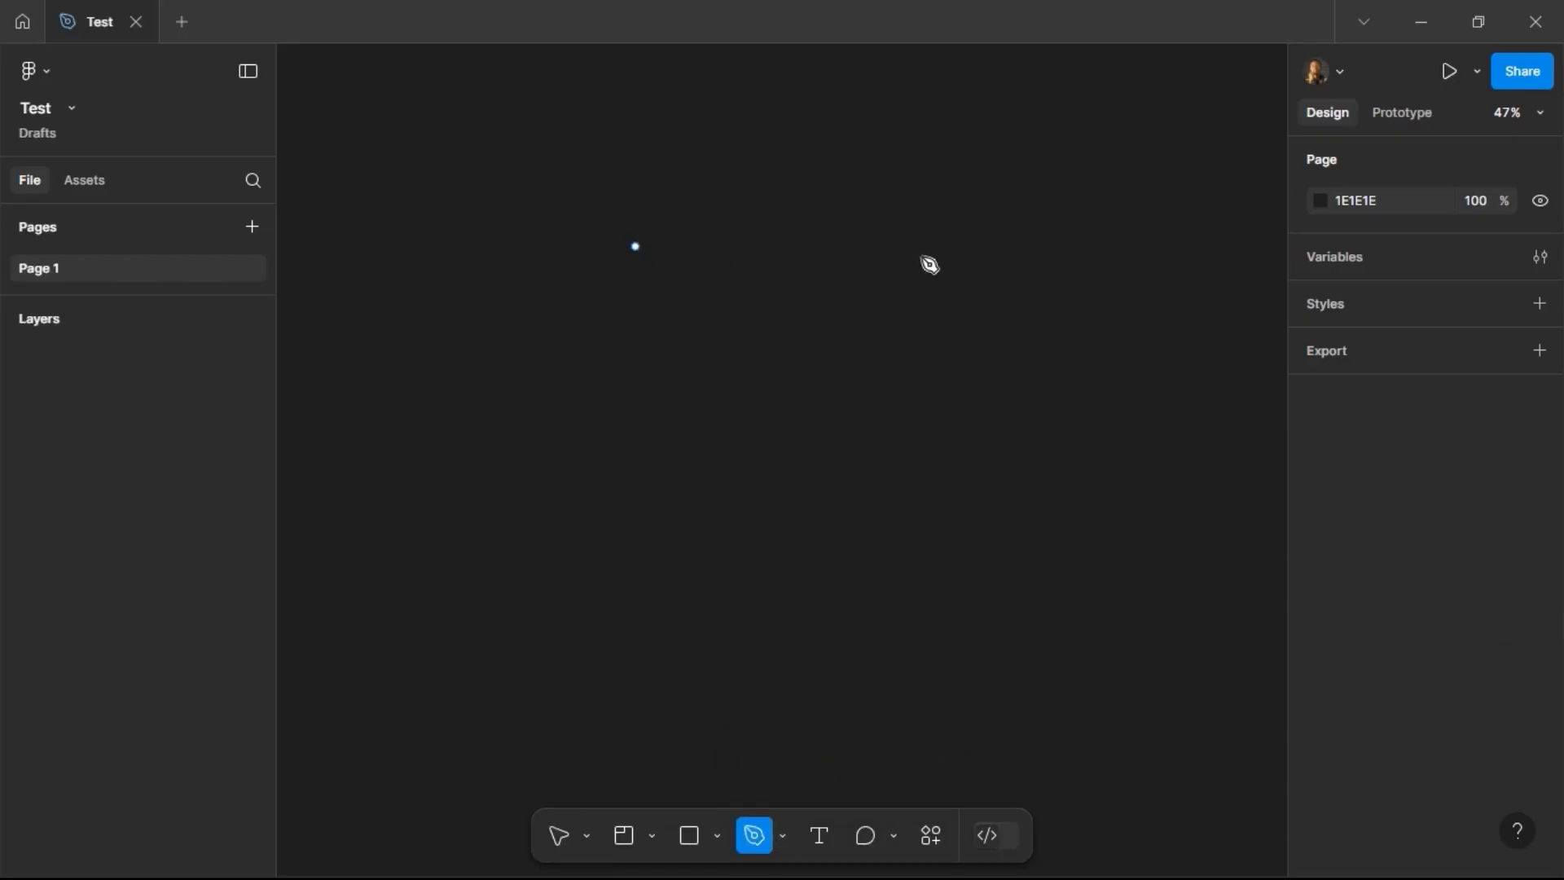
left_click(925, 256)
left_click(1006, 402)
left_click(956, 548)
left_click(684, 559)
left_click(563, 390)
left_click(633, 243)
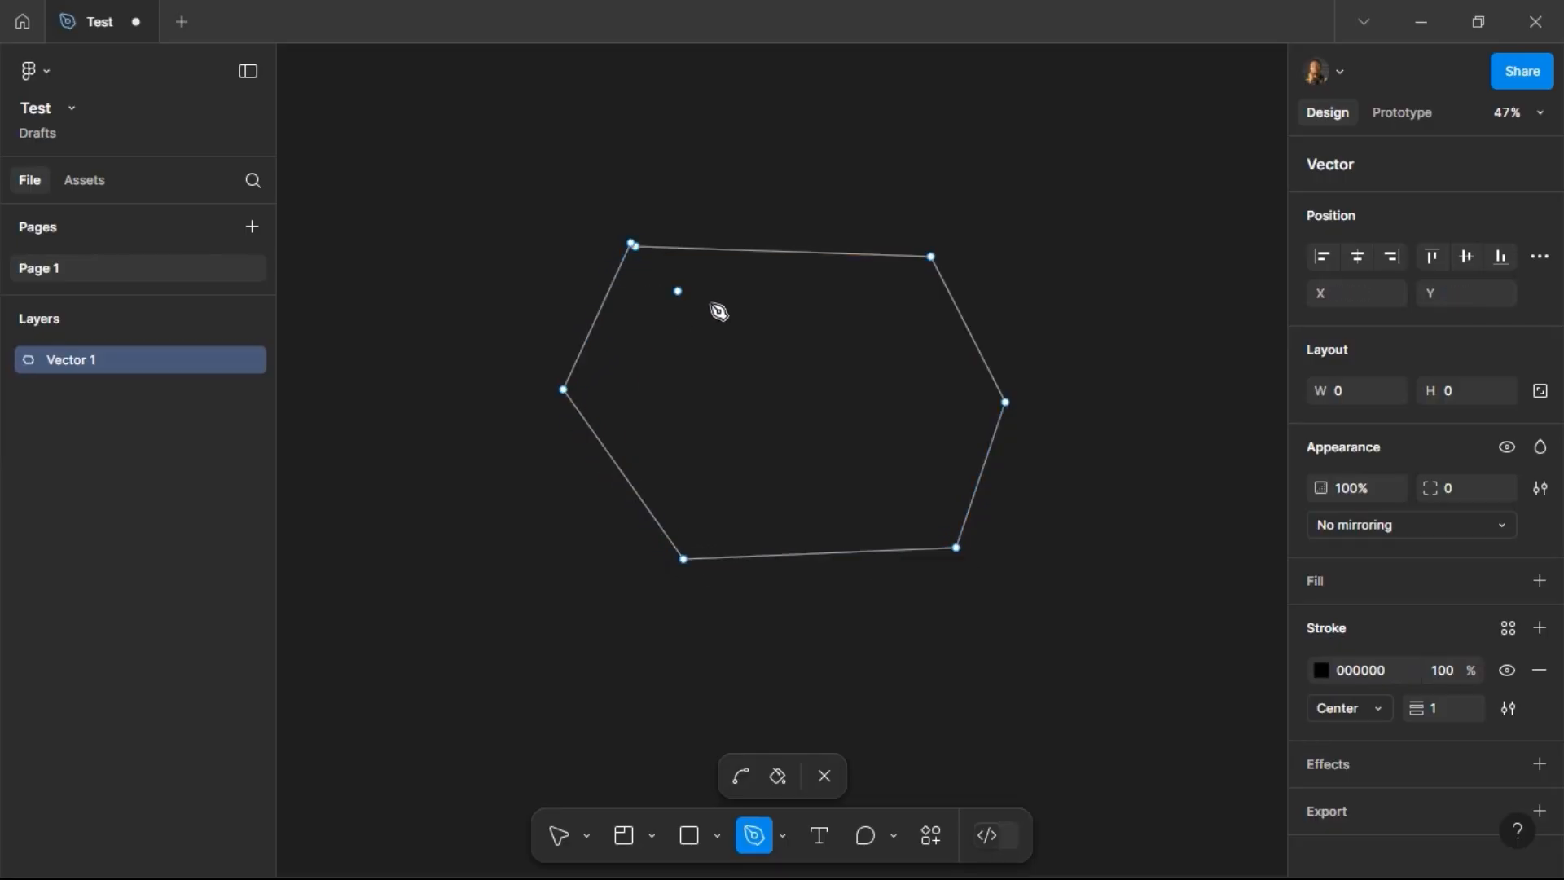
Step: Remove the hexagon's stroke, add a D9D9D9 fill, and exit path editing
left_click(1540, 673)
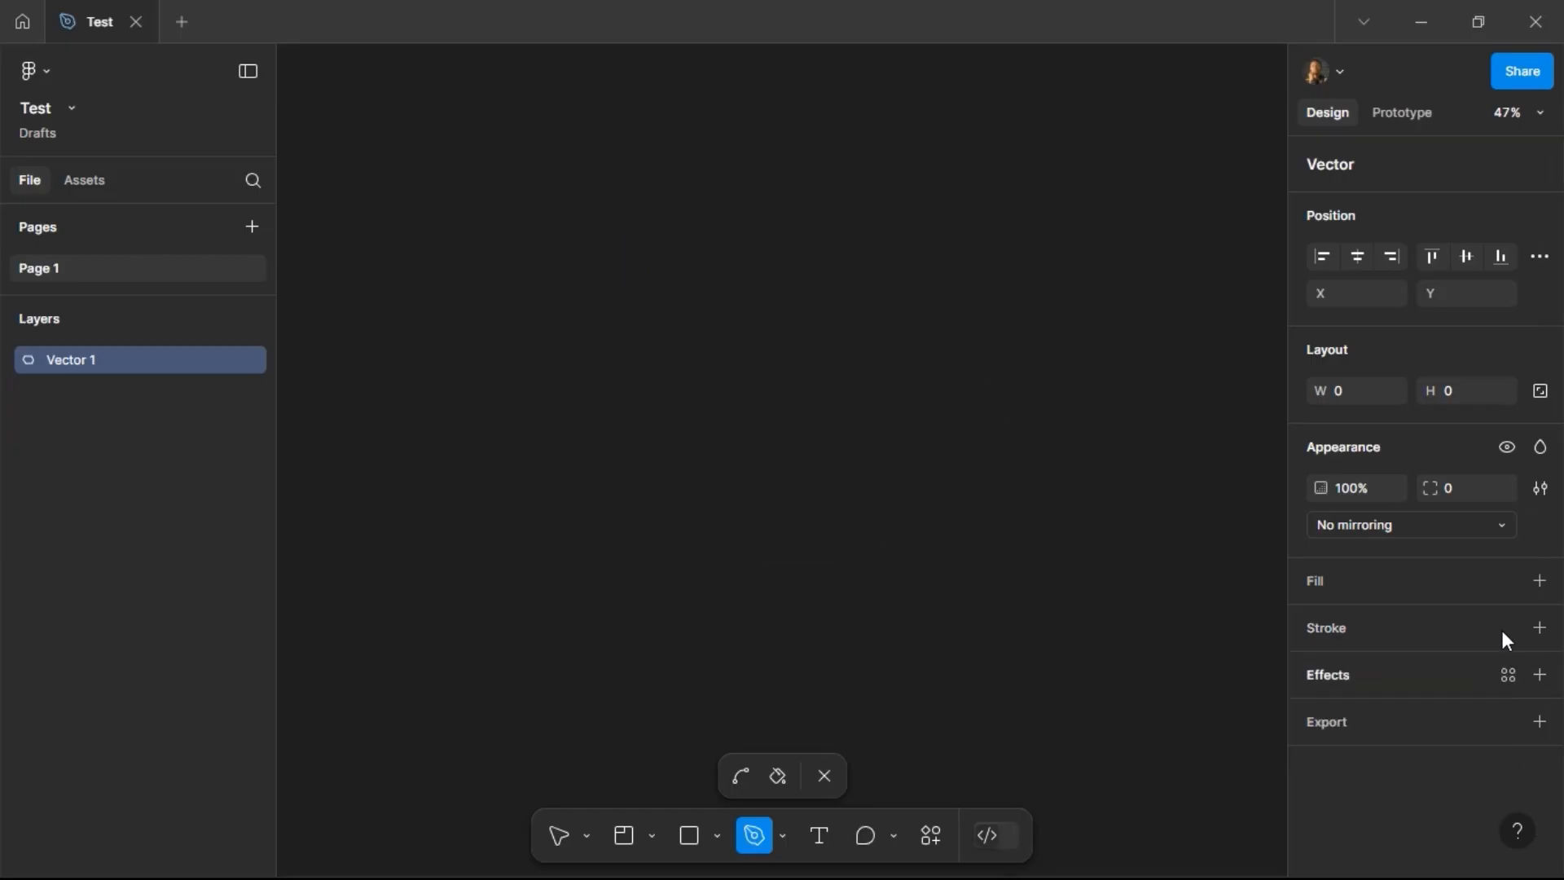
left_click(1453, 587)
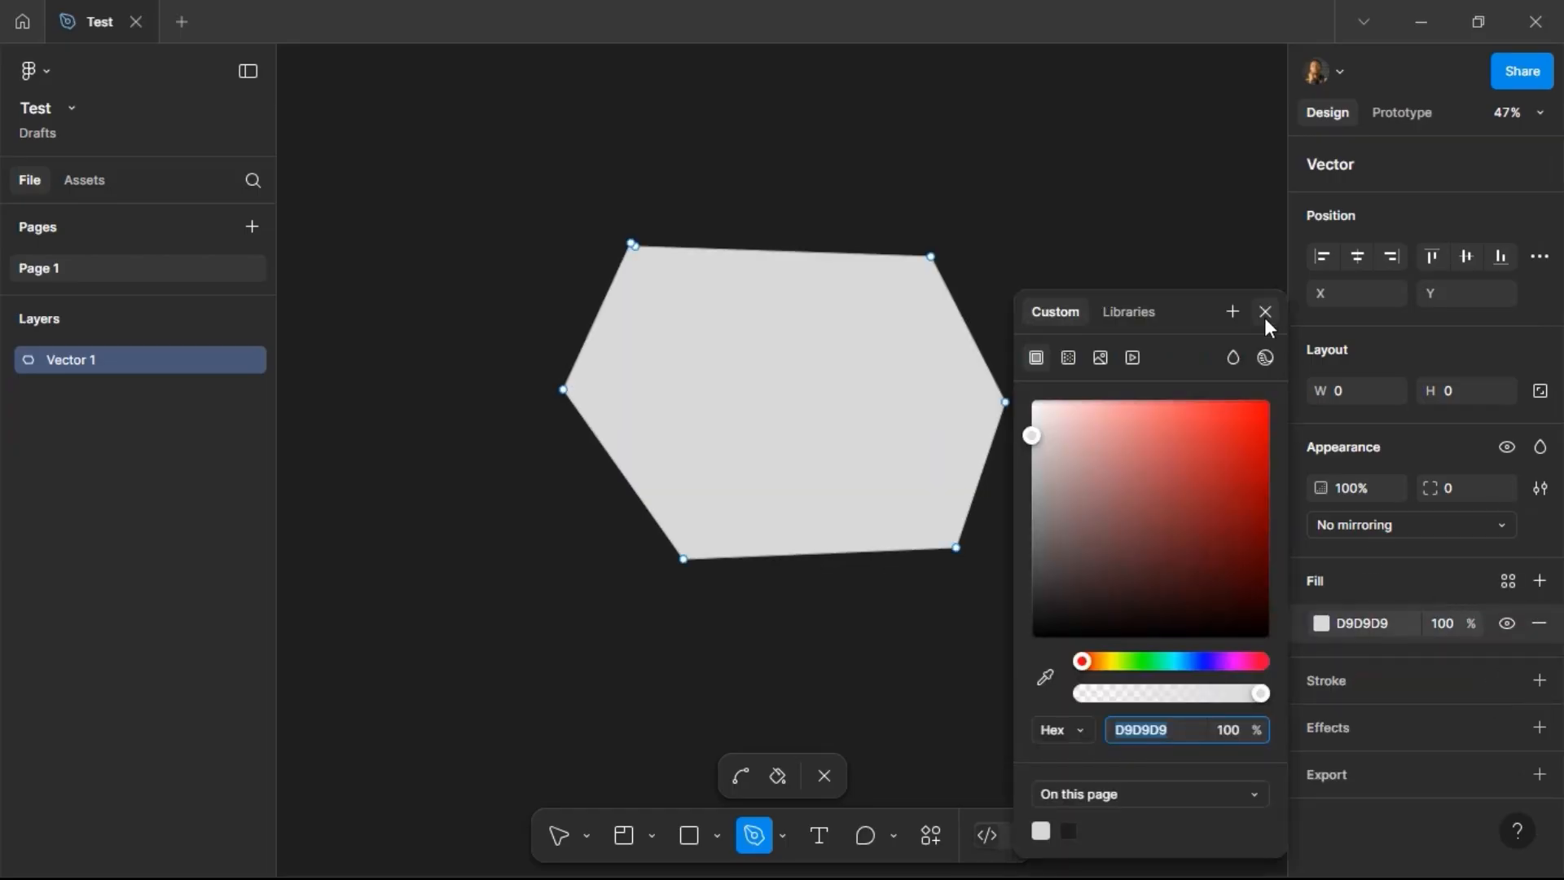
left_click(1267, 313)
key("Escape")
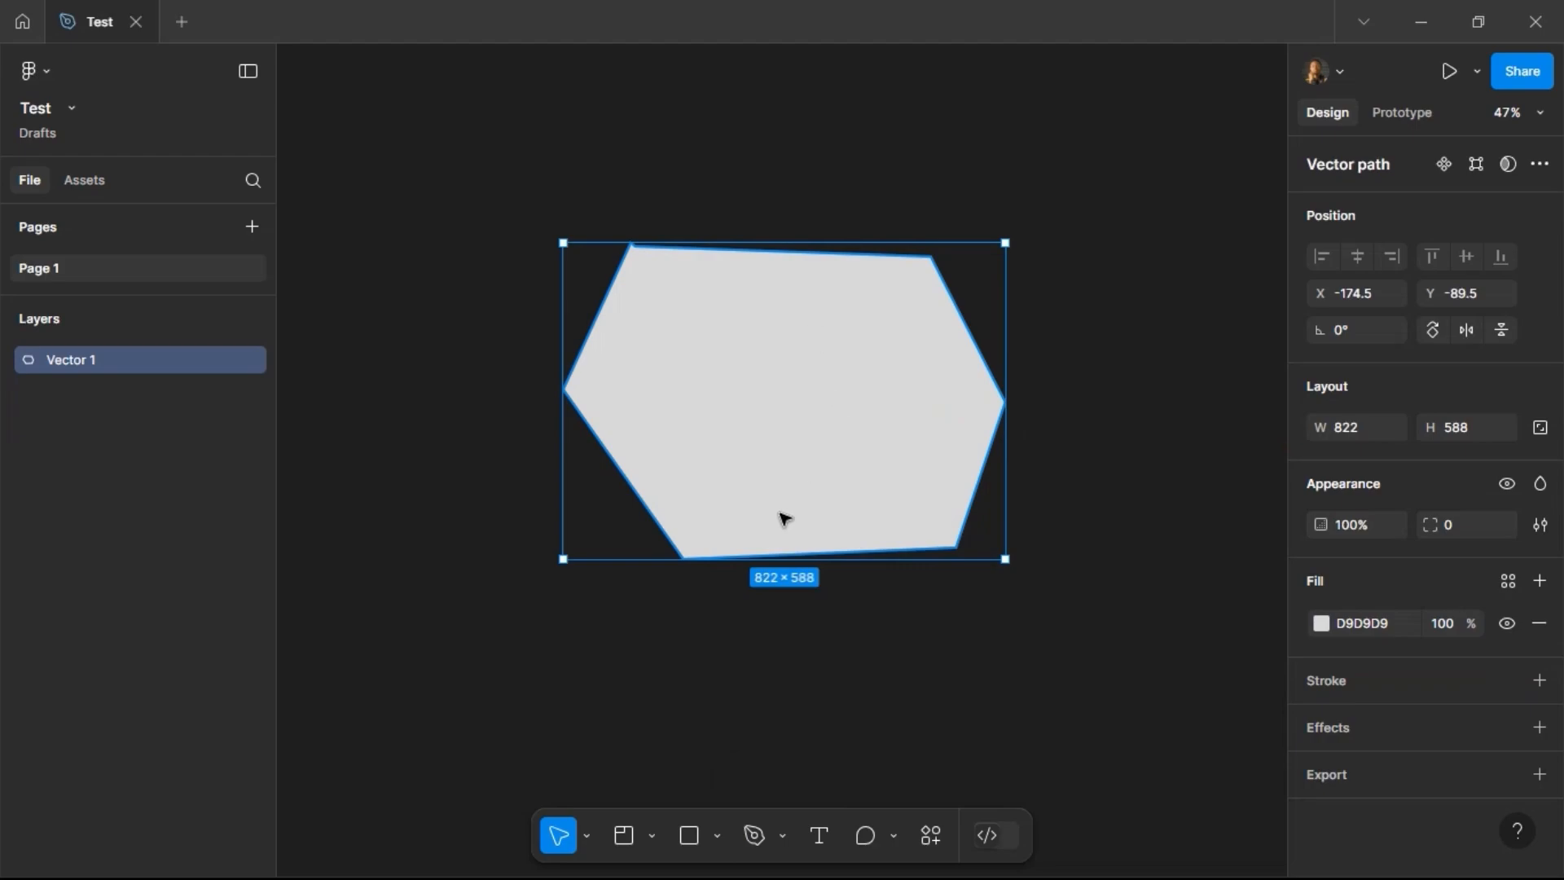
Step: Move the hexagon, then delete it
mouse_move(802, 375)
left_mouse_down()
mouse_move(579, 517)
mouse_move(936, 377)
mouse_move(803, 388)
mouse_move(807, 371)
left_mouse_up()
left_click_drag(807, 448, 648, 490)
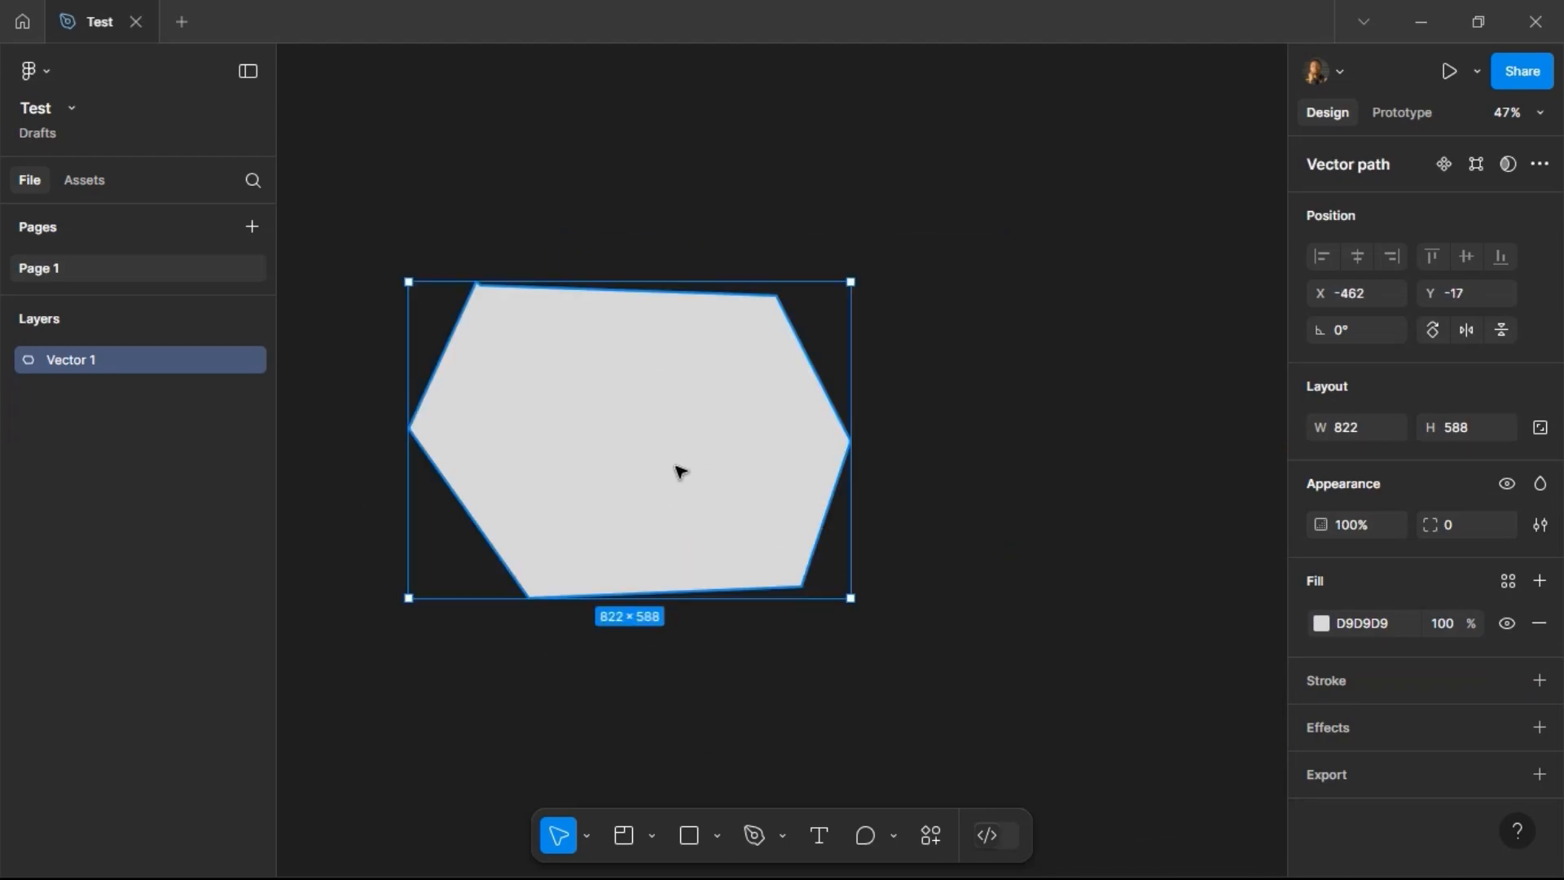
key("Delete")
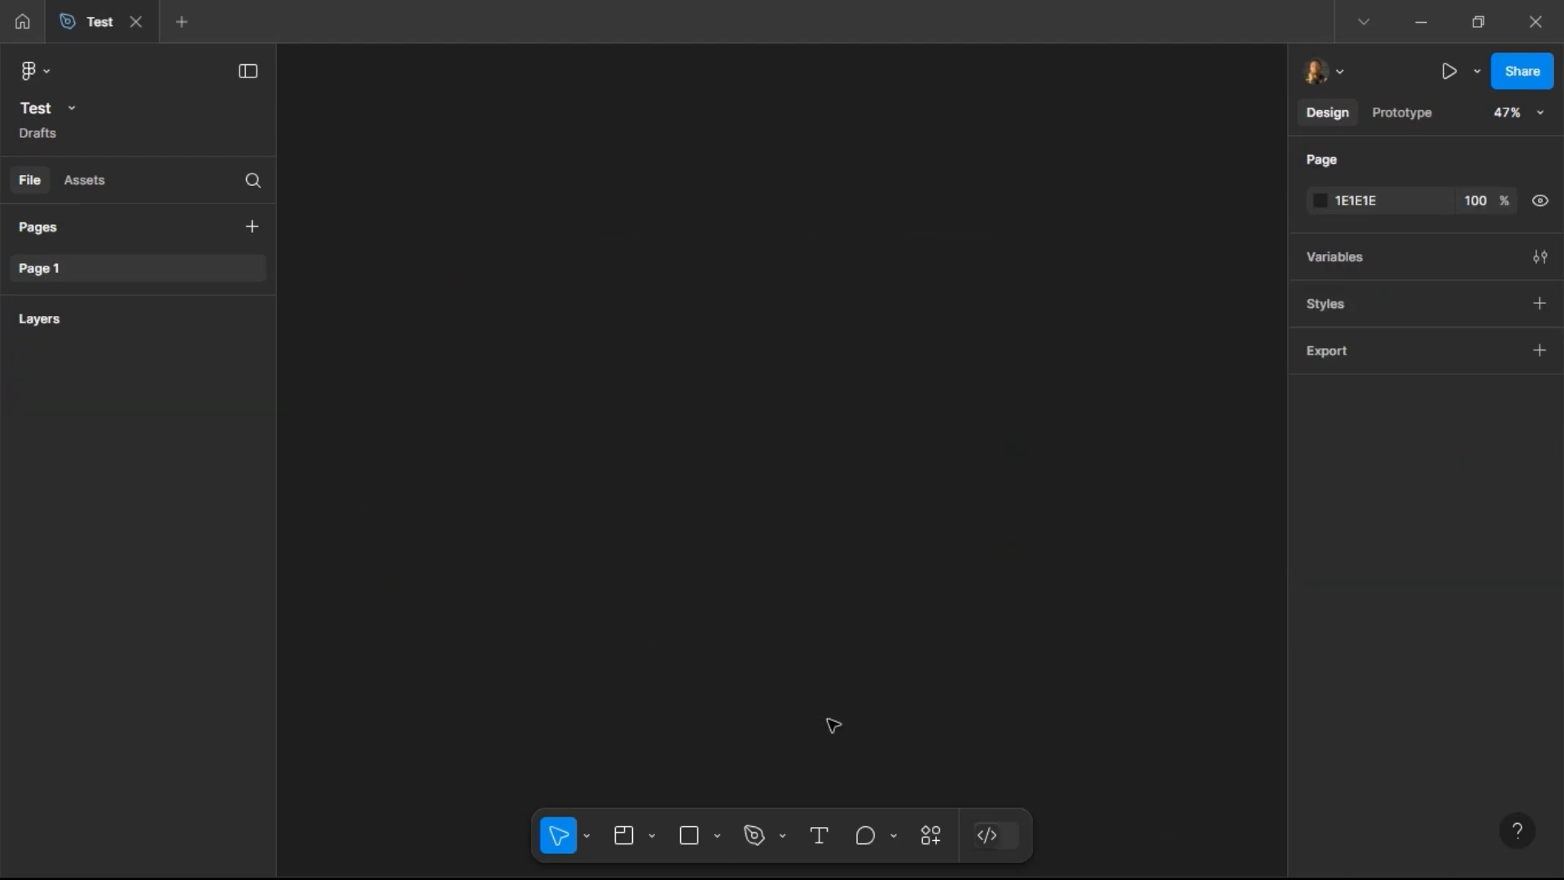
Step: Add a text layer reading Text on the canvas with the Text tool
left_click(818, 835)
left_click(937, 334)
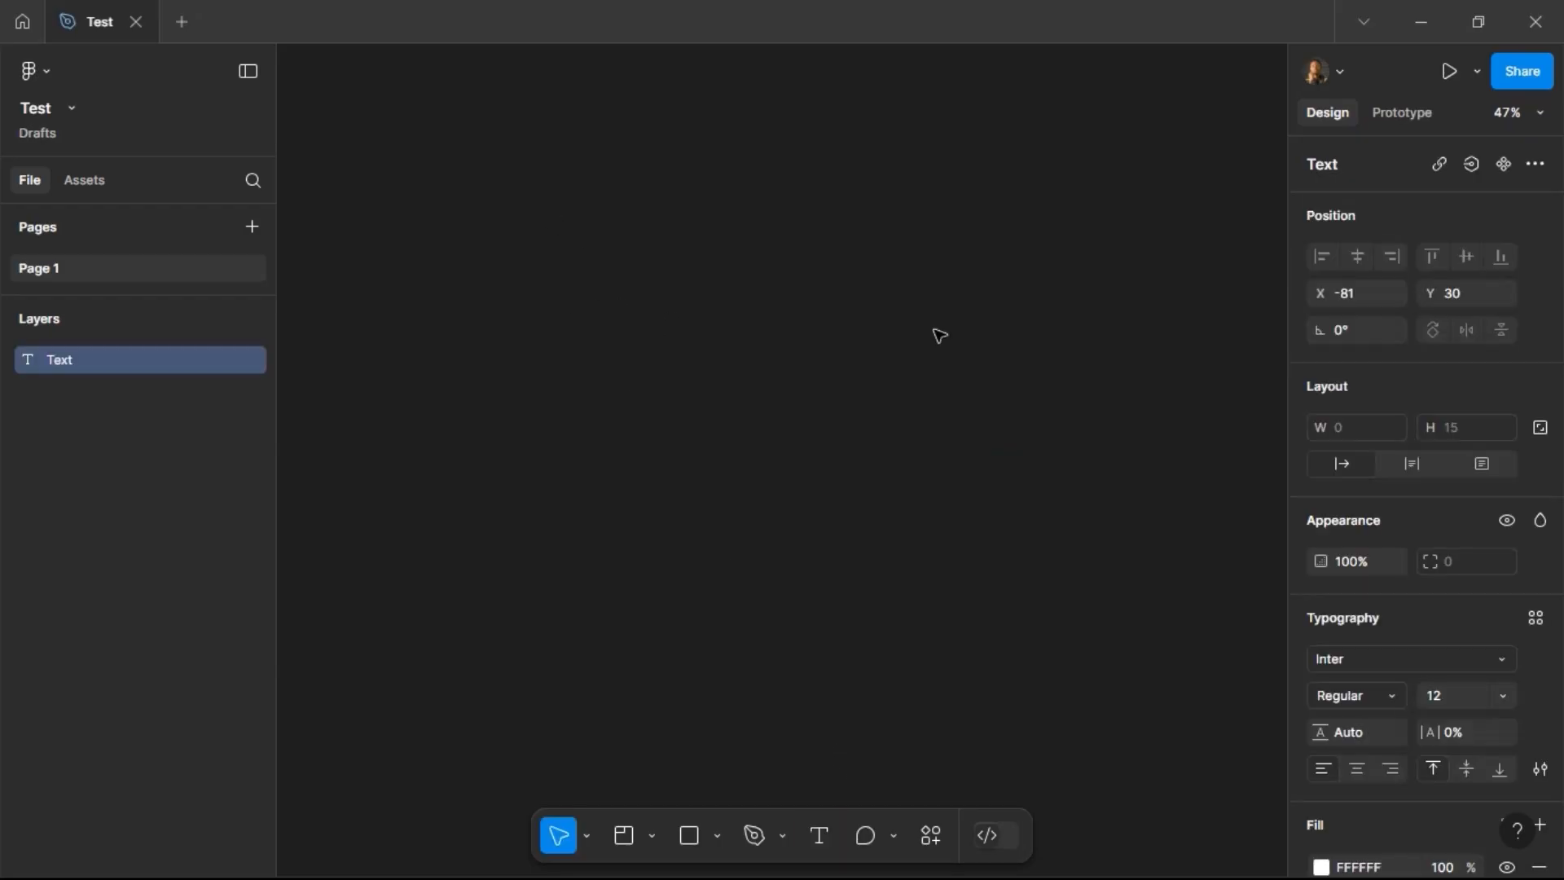
type("Test")
key("BackSpace")
key("BackSpace")
type("xt")
key("Escape")
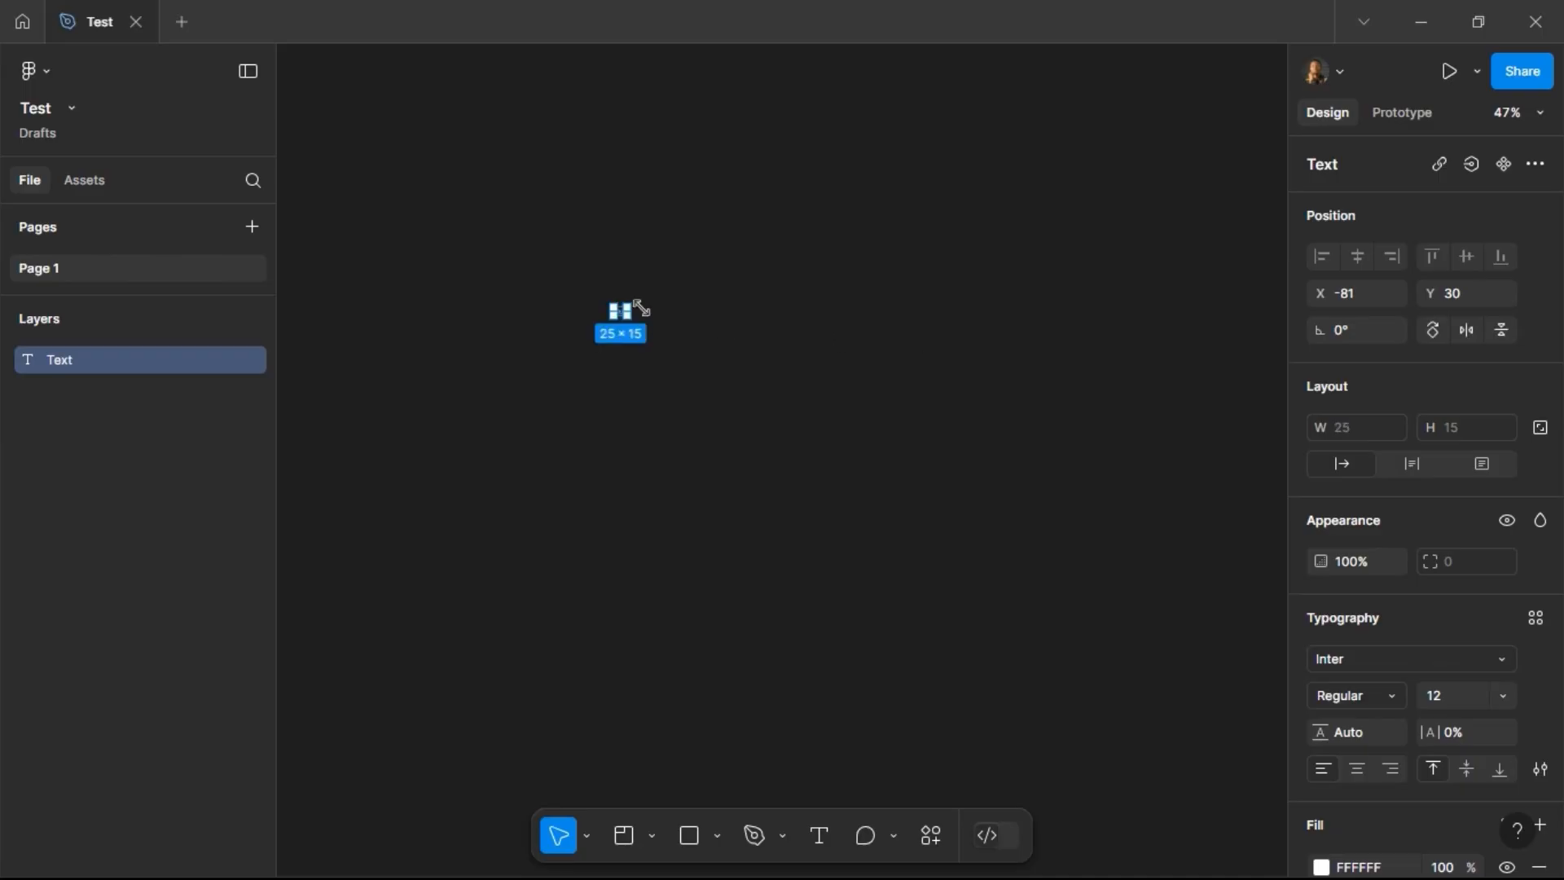
Step: Set the text's font size to 40
left_click(1453, 694)
type("40")
key("Return")
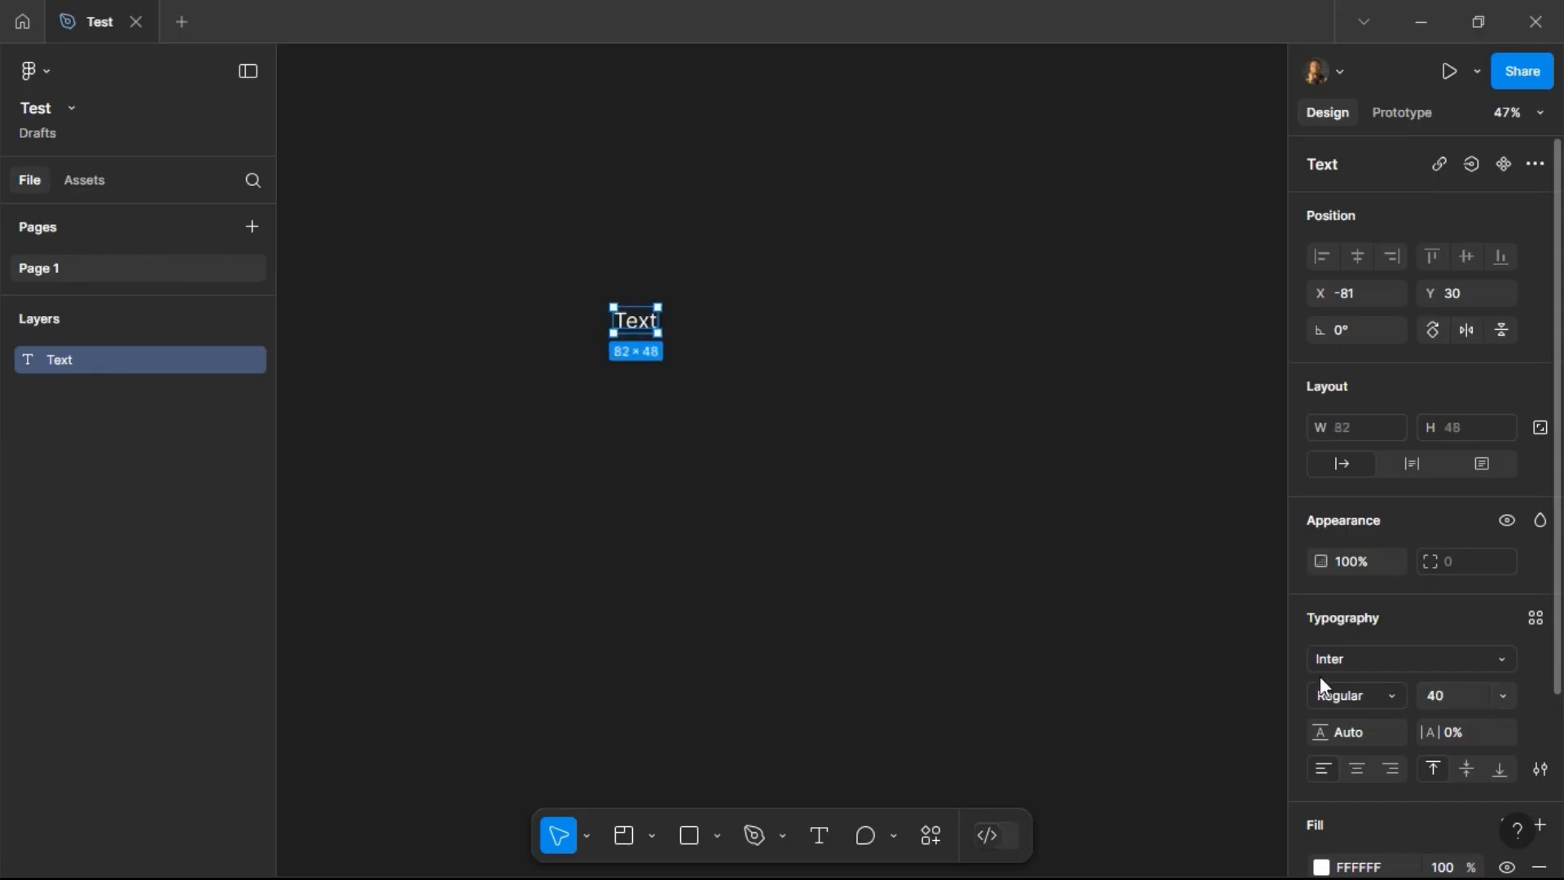
Step: Edit the text layer so it reads This is a text
double_click(637, 327)
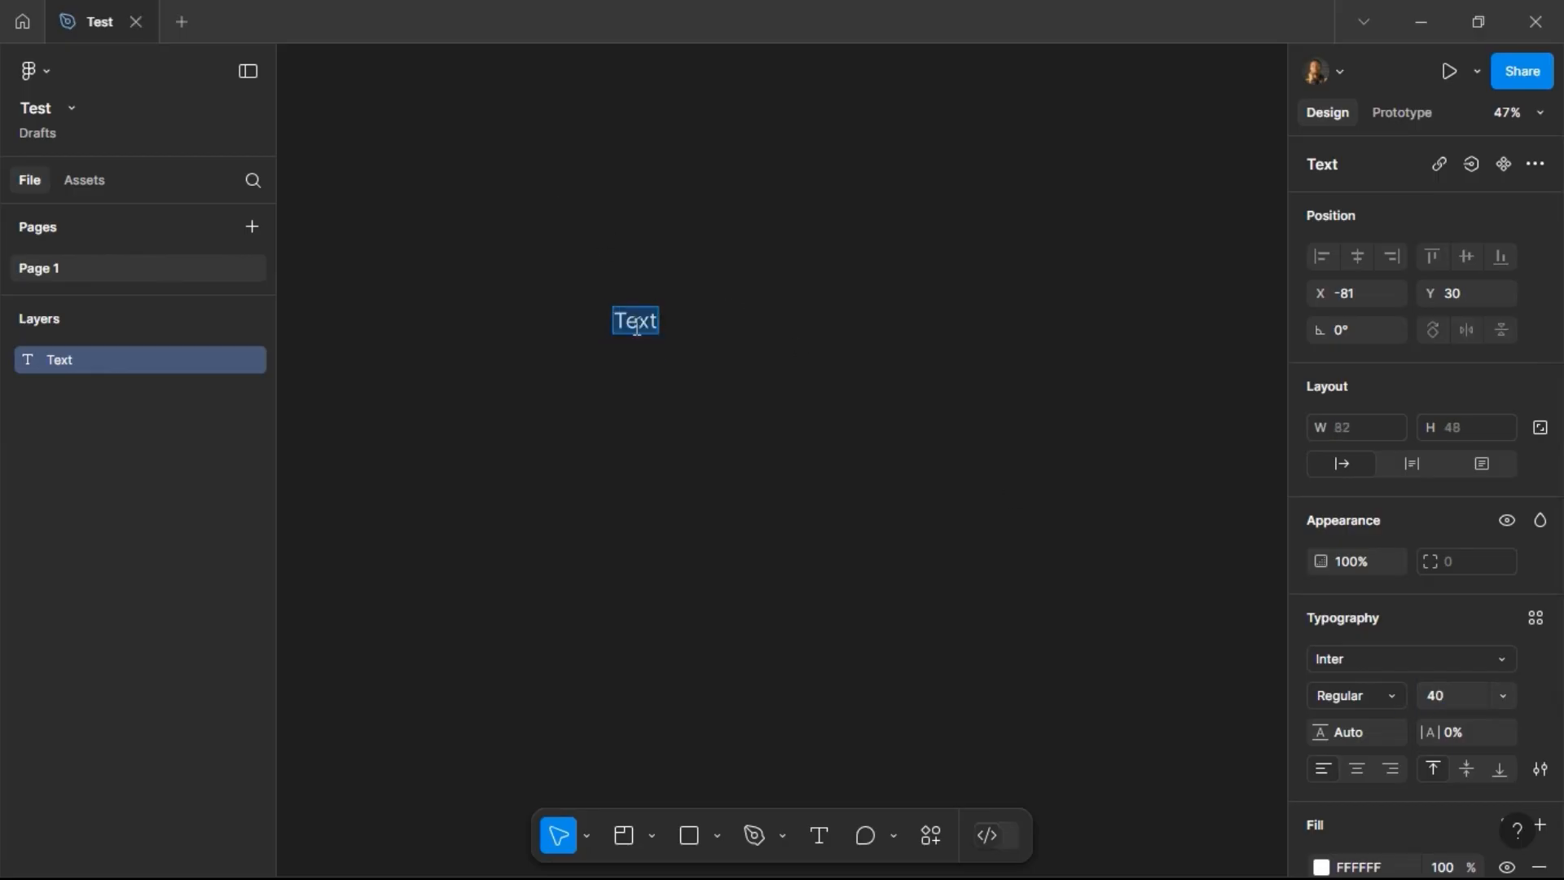
type("This is a te")
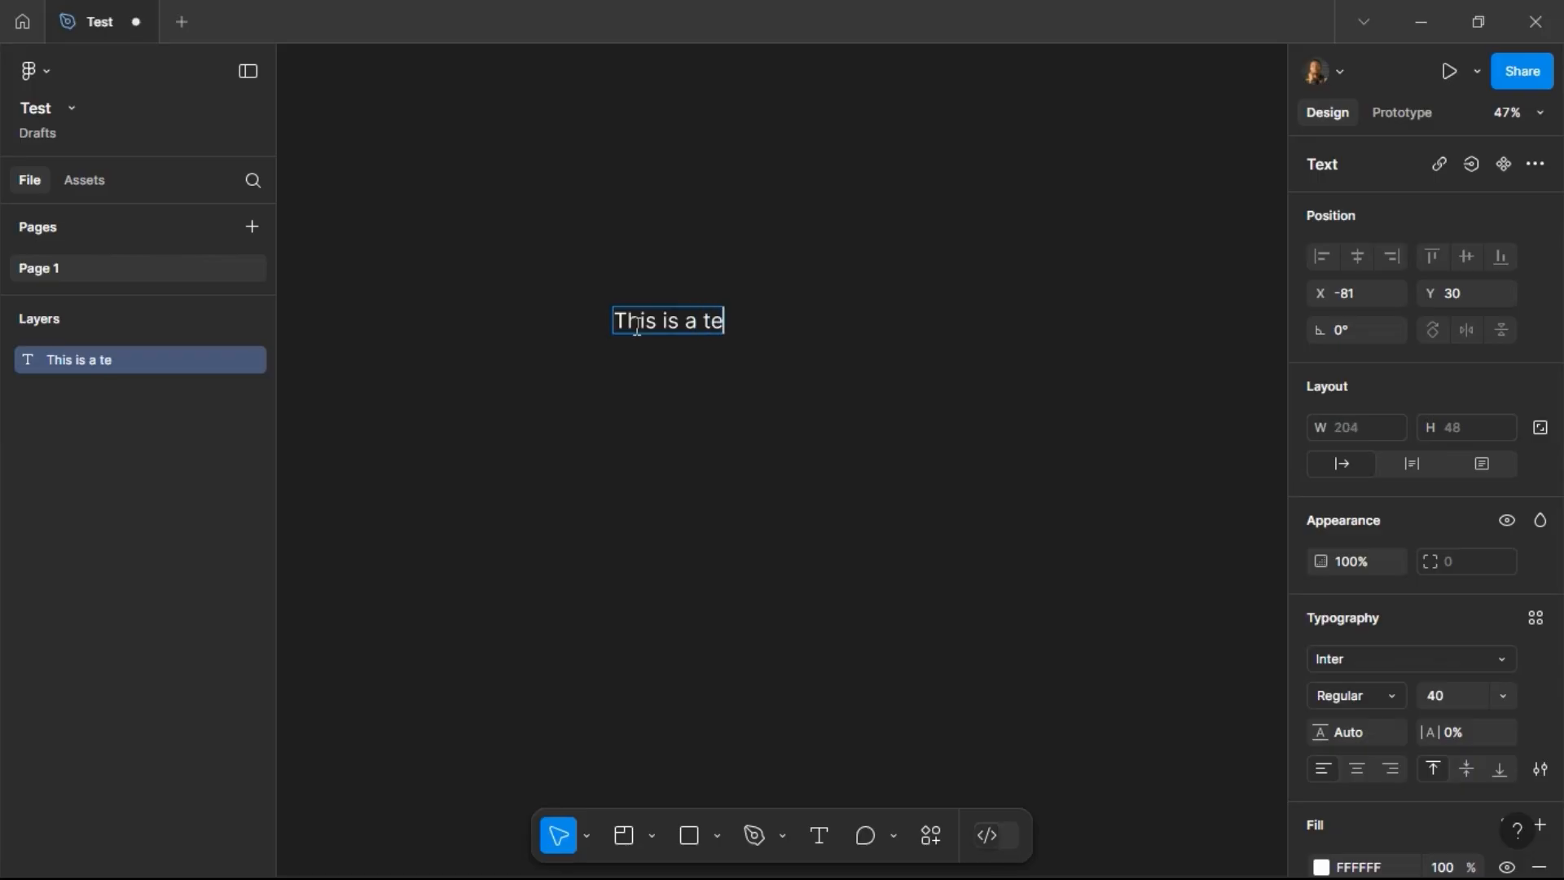
type("xt")
key("Escape")
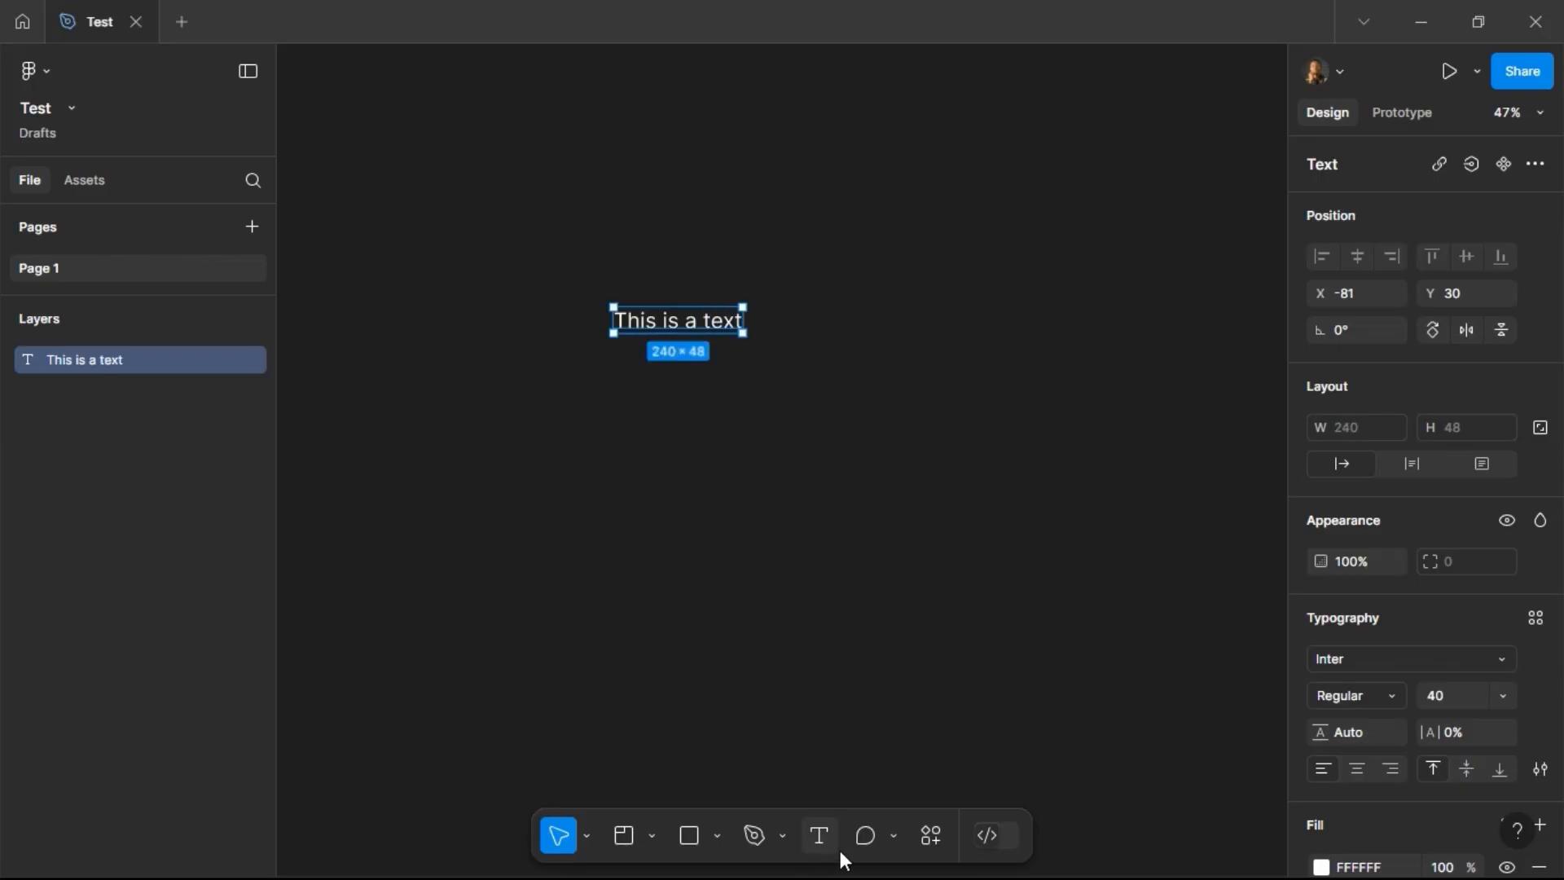
Step: Add a comment on the text reading Hey, you are doing an amazing job! with a fire emoji
left_click(865, 835)
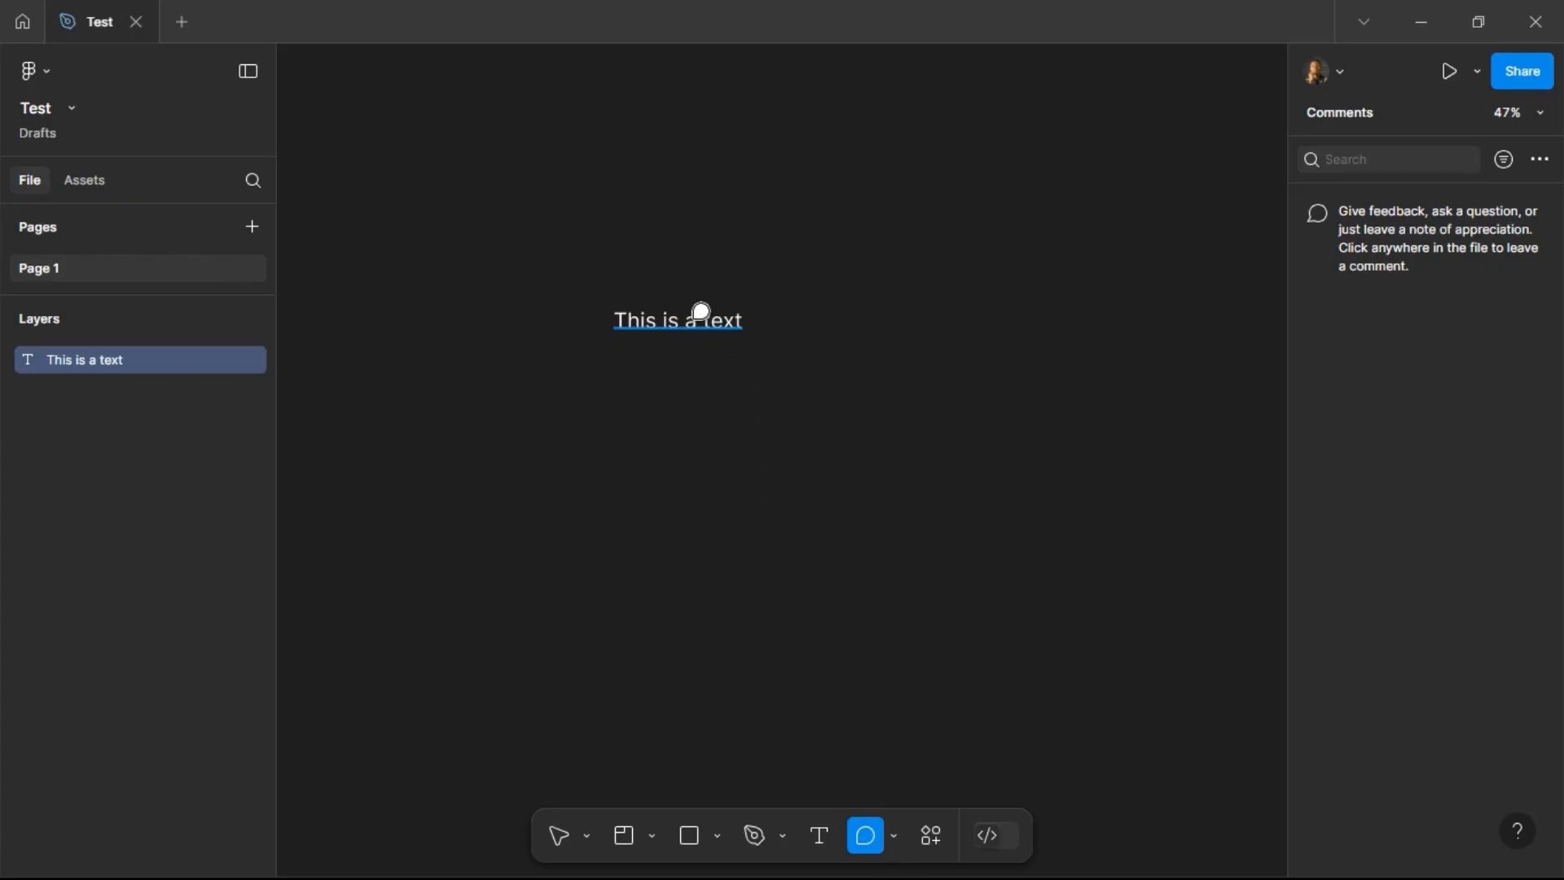
left_click(729, 320)
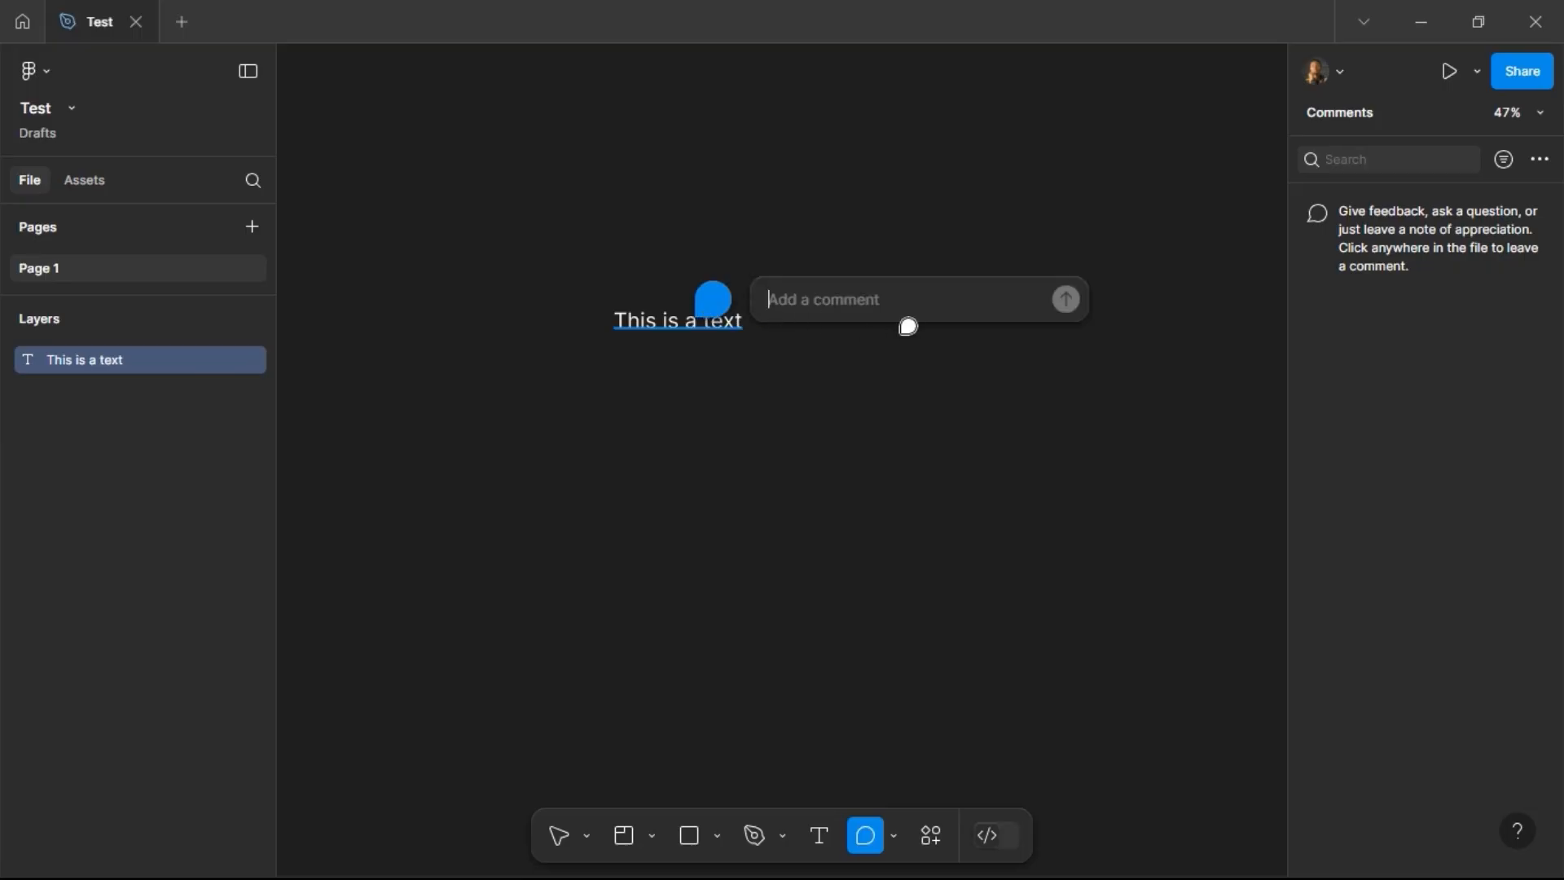
type("Hey, you are doing an amazing ")
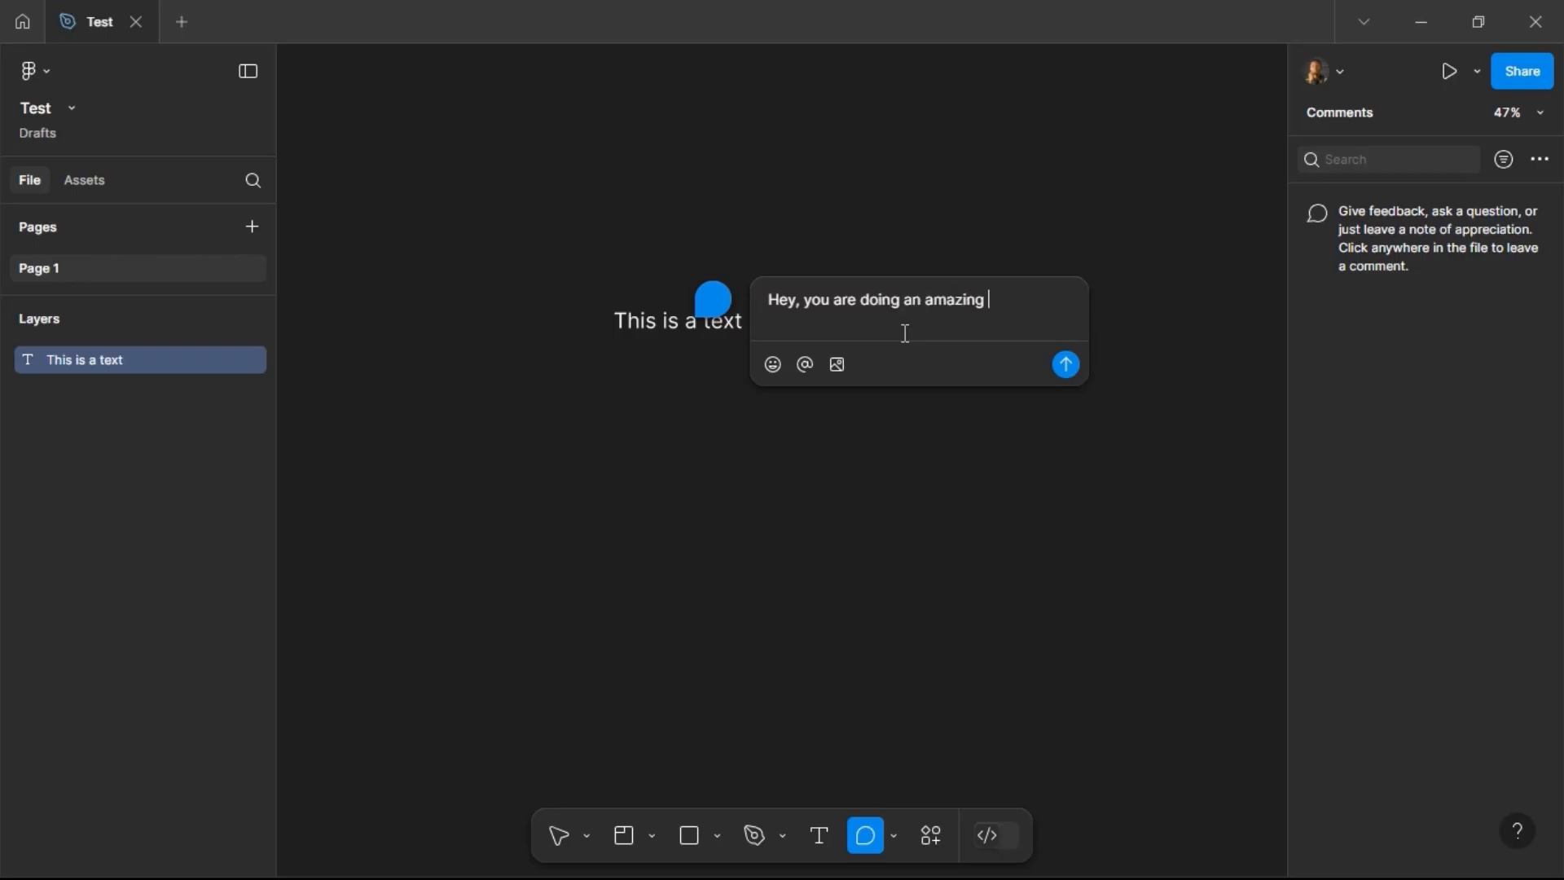
type("job!")
left_click(767, 369)
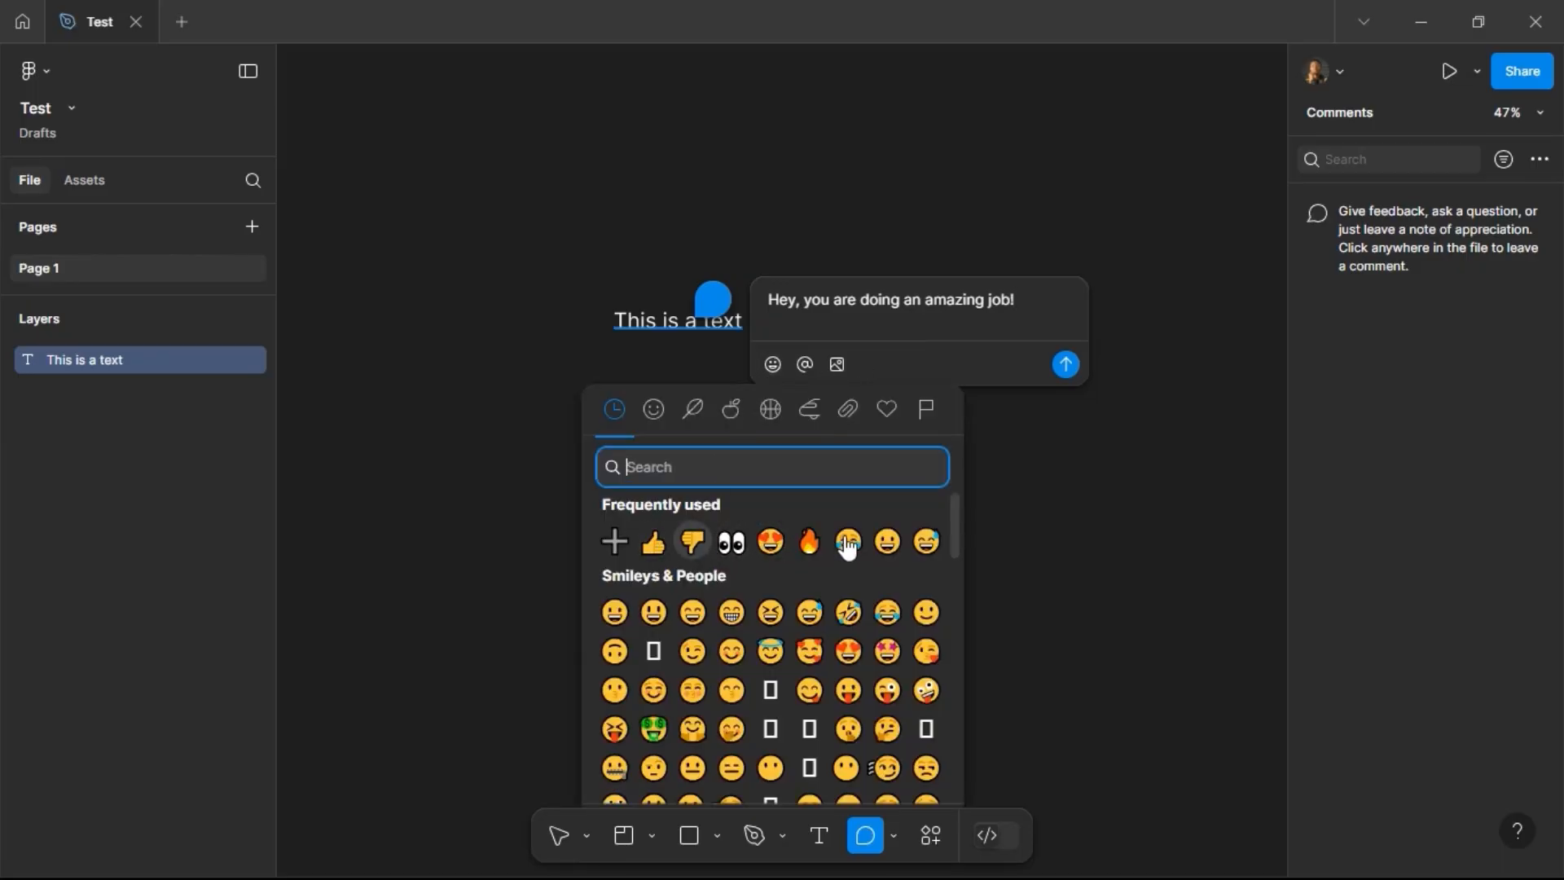
left_click(813, 547)
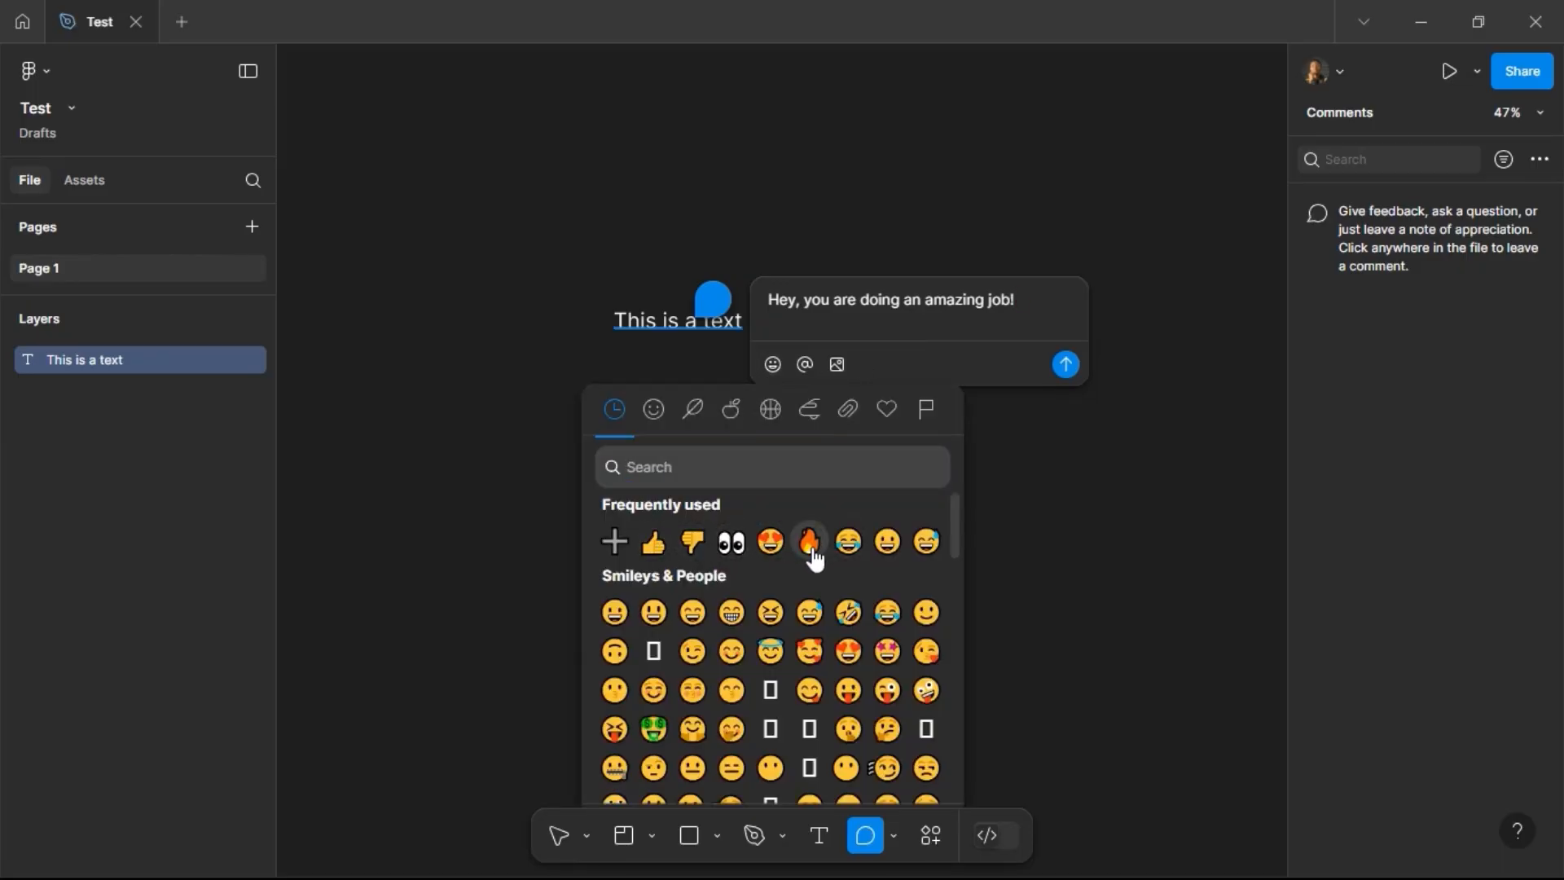
left_click(807, 368)
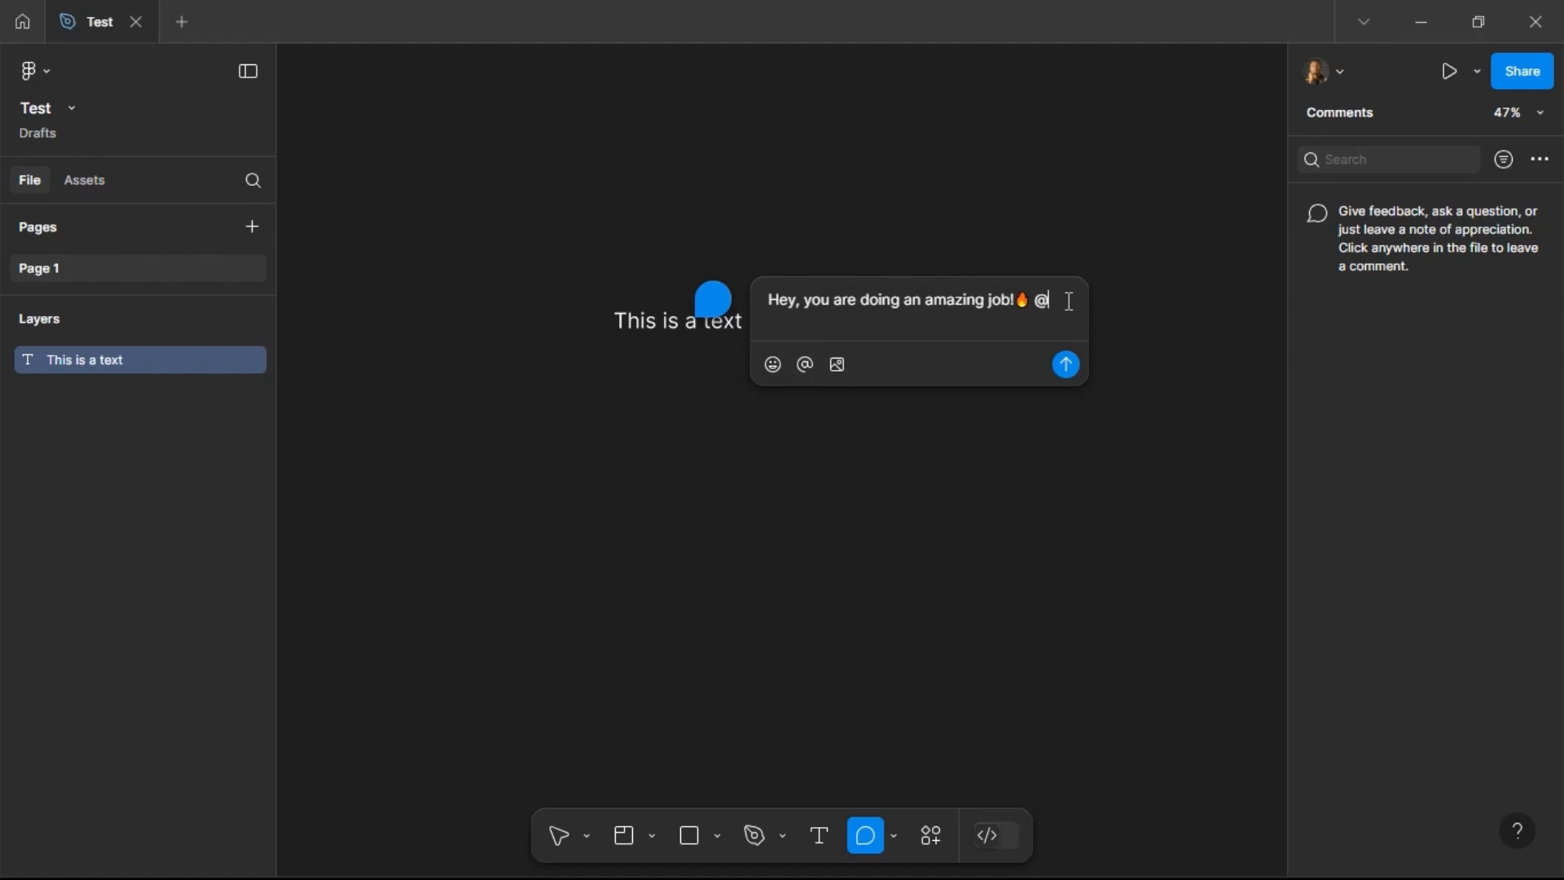
key("BackSpace")
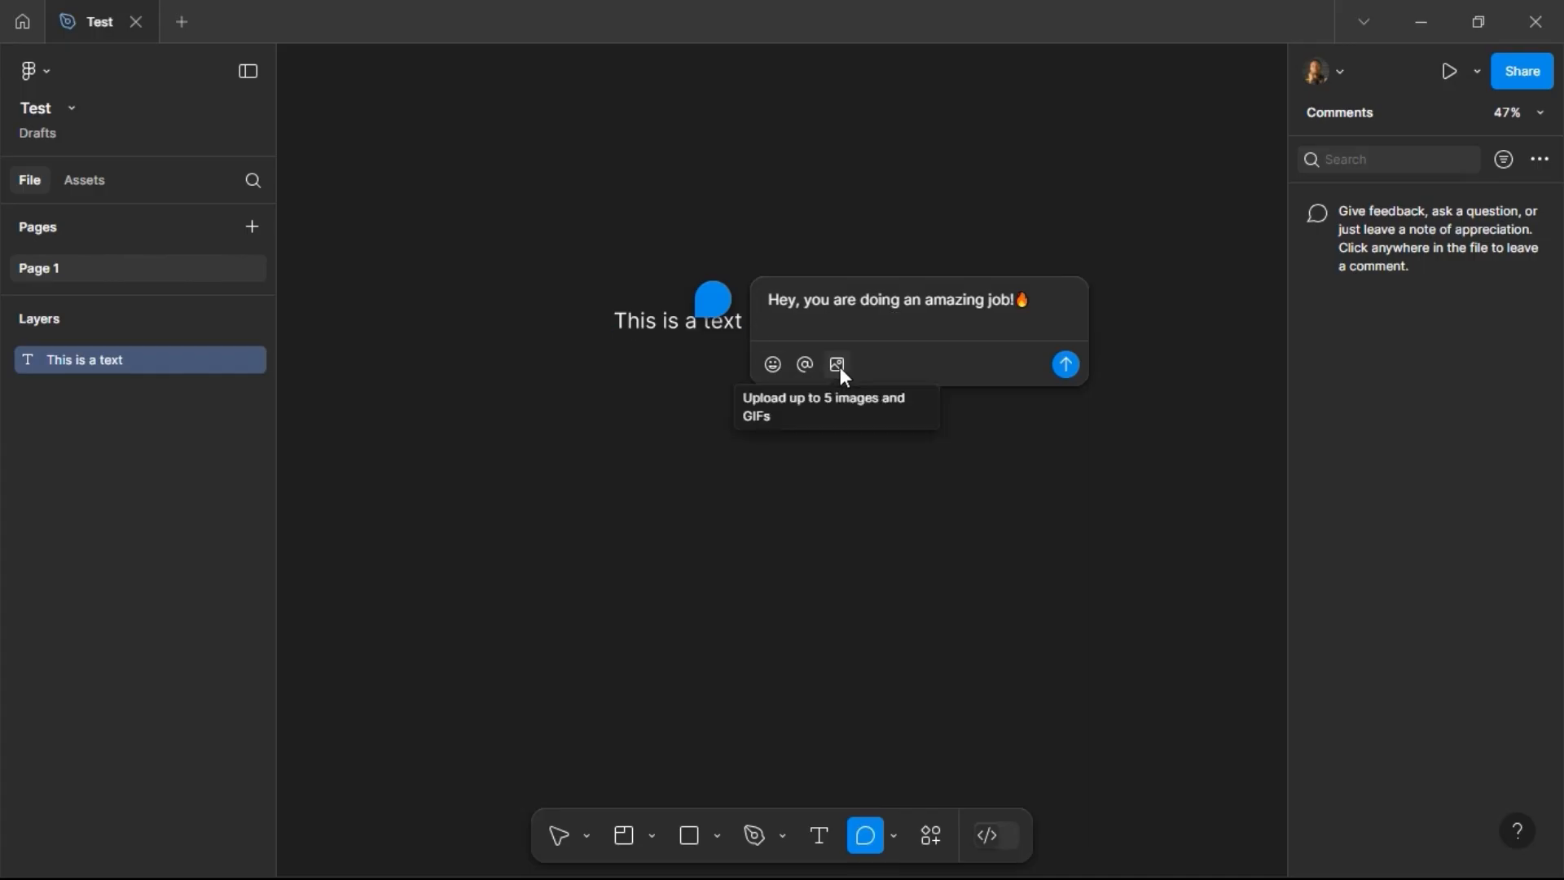
left_click(1065, 360)
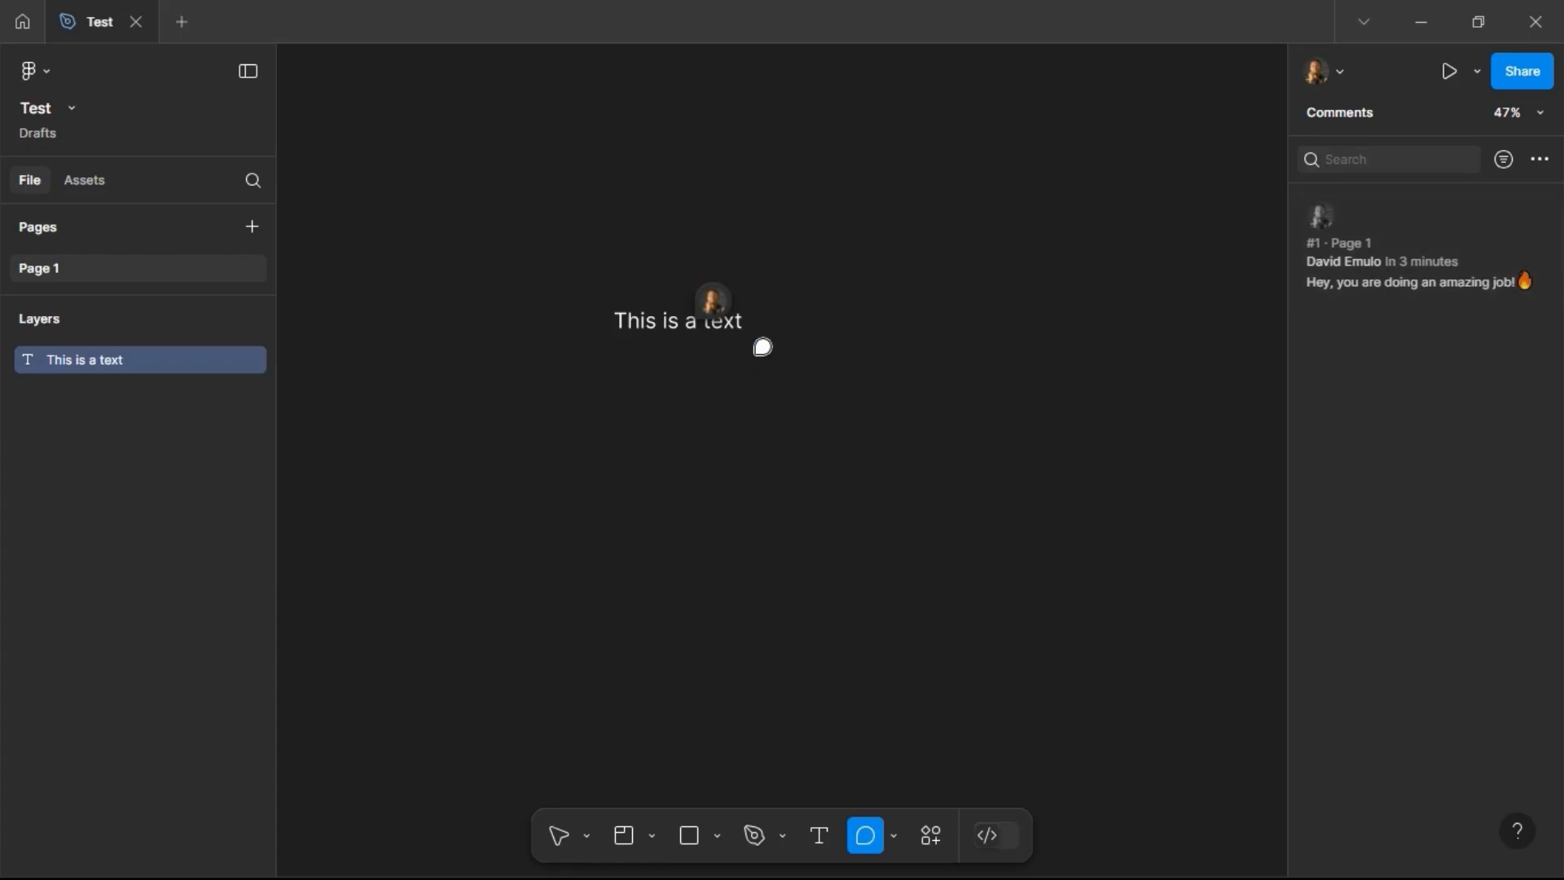
Step: Mark the comment as resolved and dismiss the notice
mouse_move(735, 307)
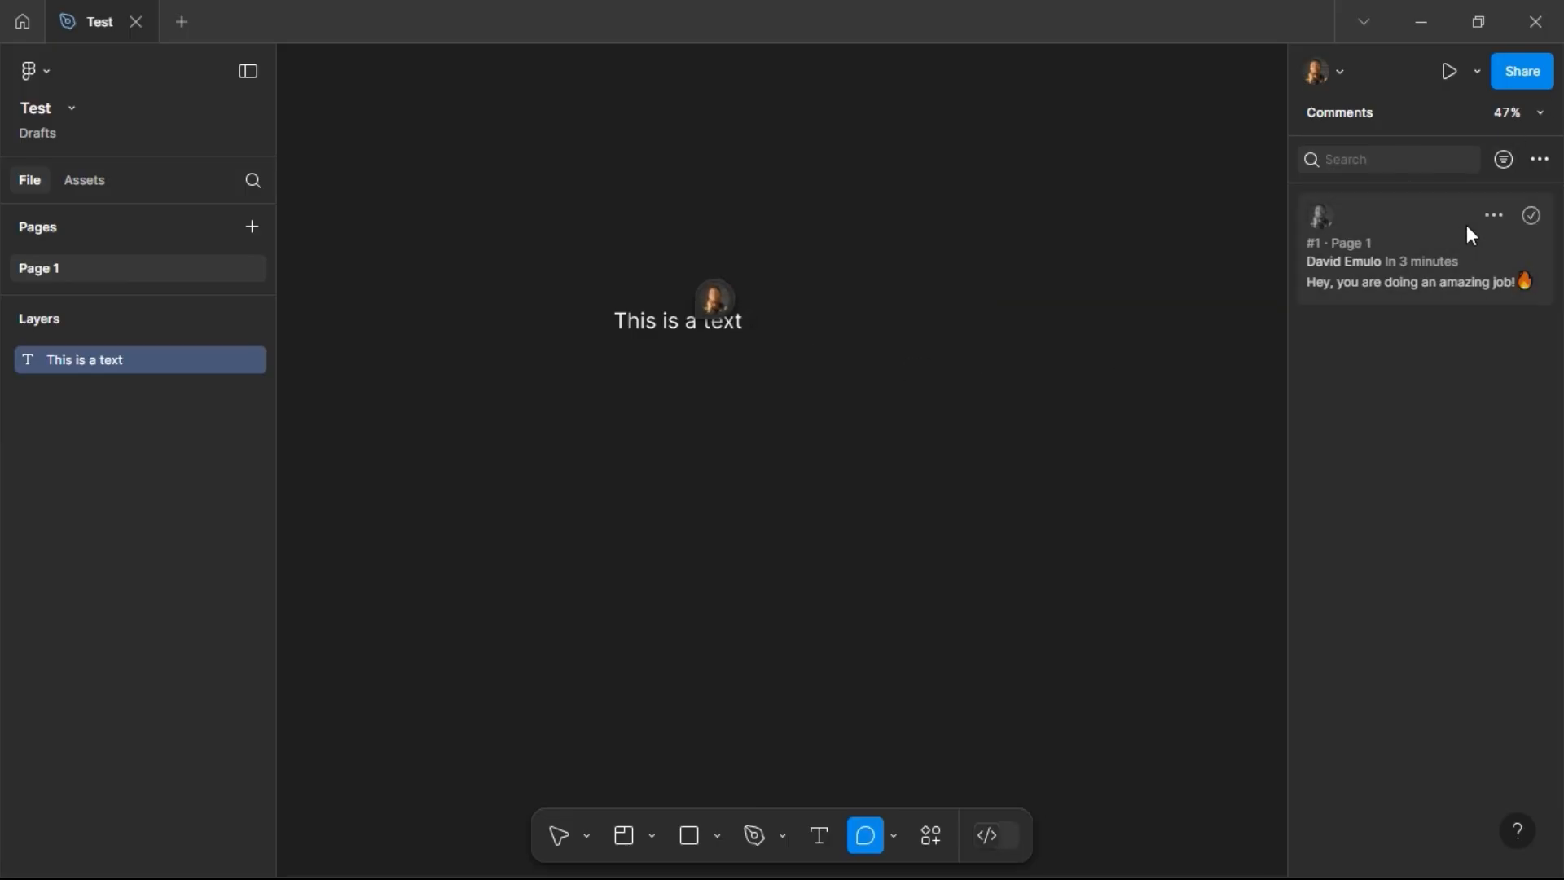
left_click(1532, 216)
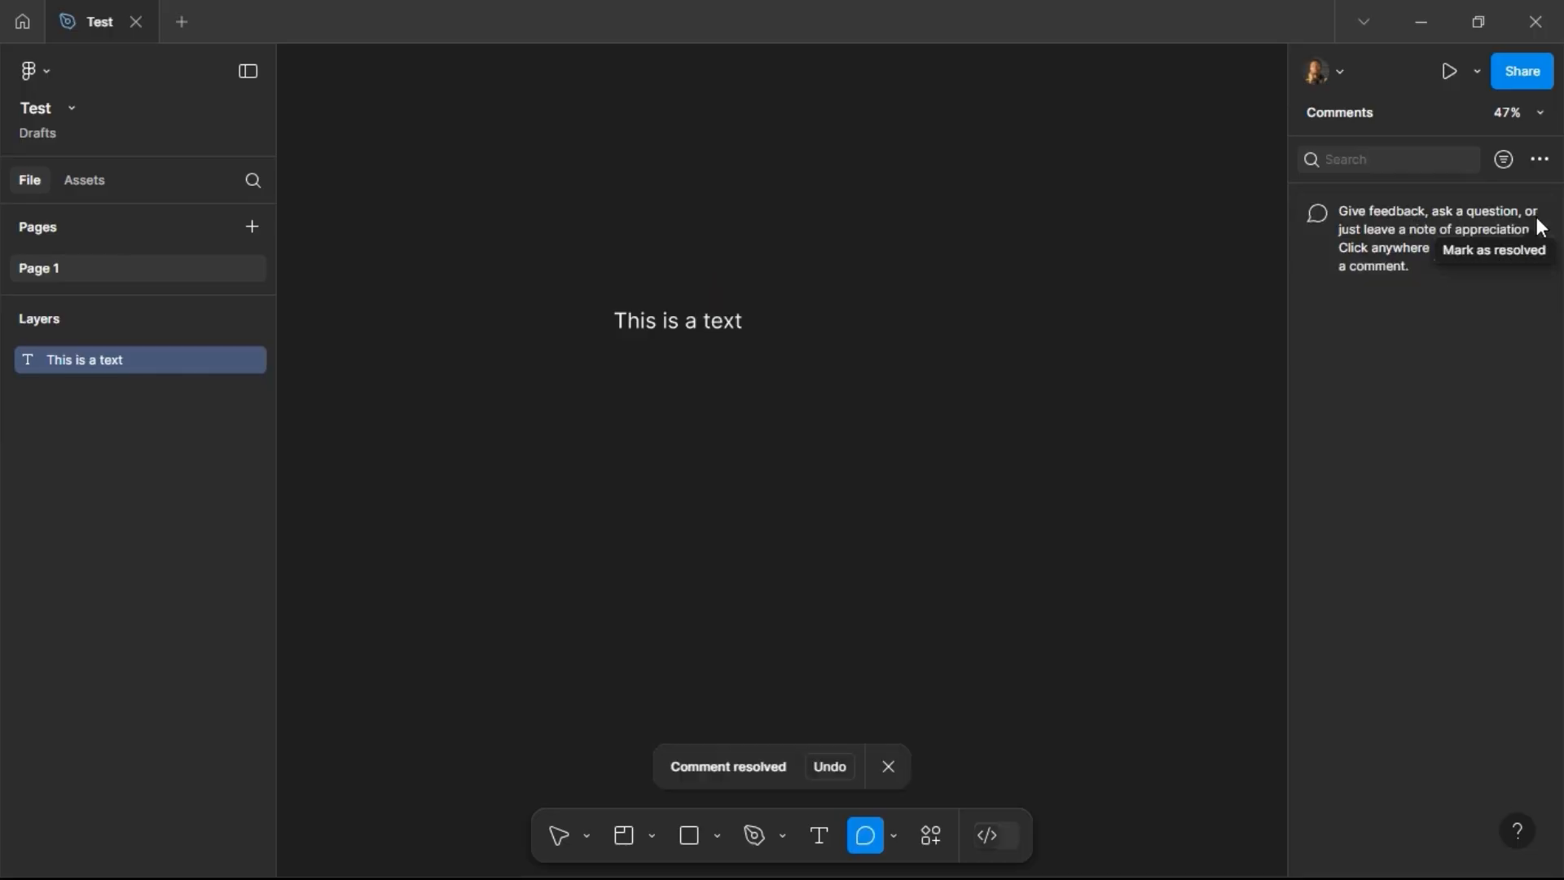
left_click(889, 765)
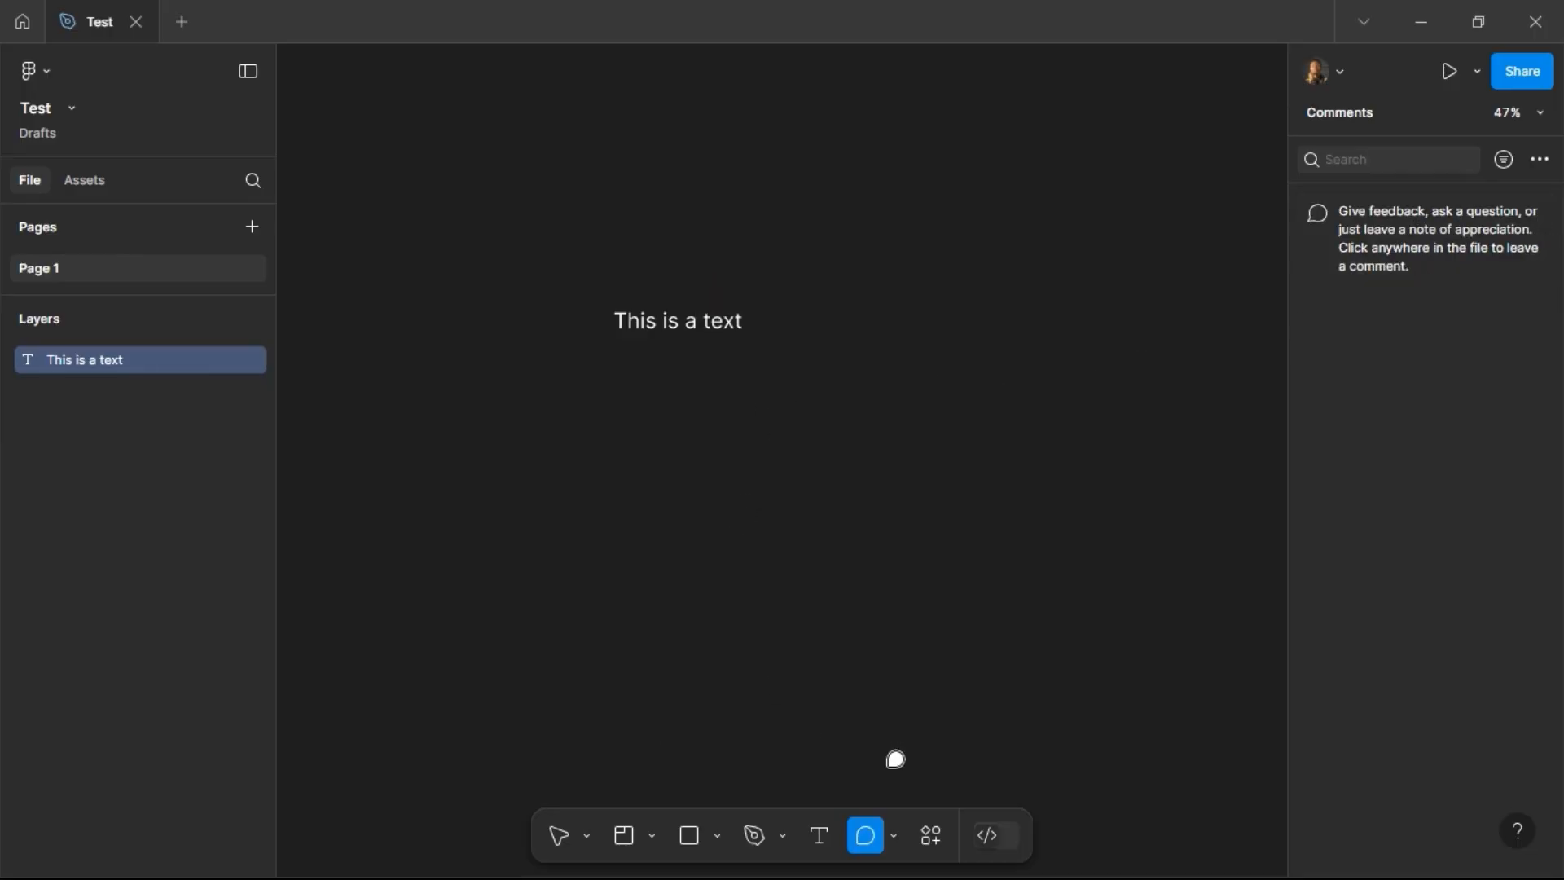
Step: Draw a rectangle about 224 × 405 and place a copy 68 px to its right
left_click(894, 836)
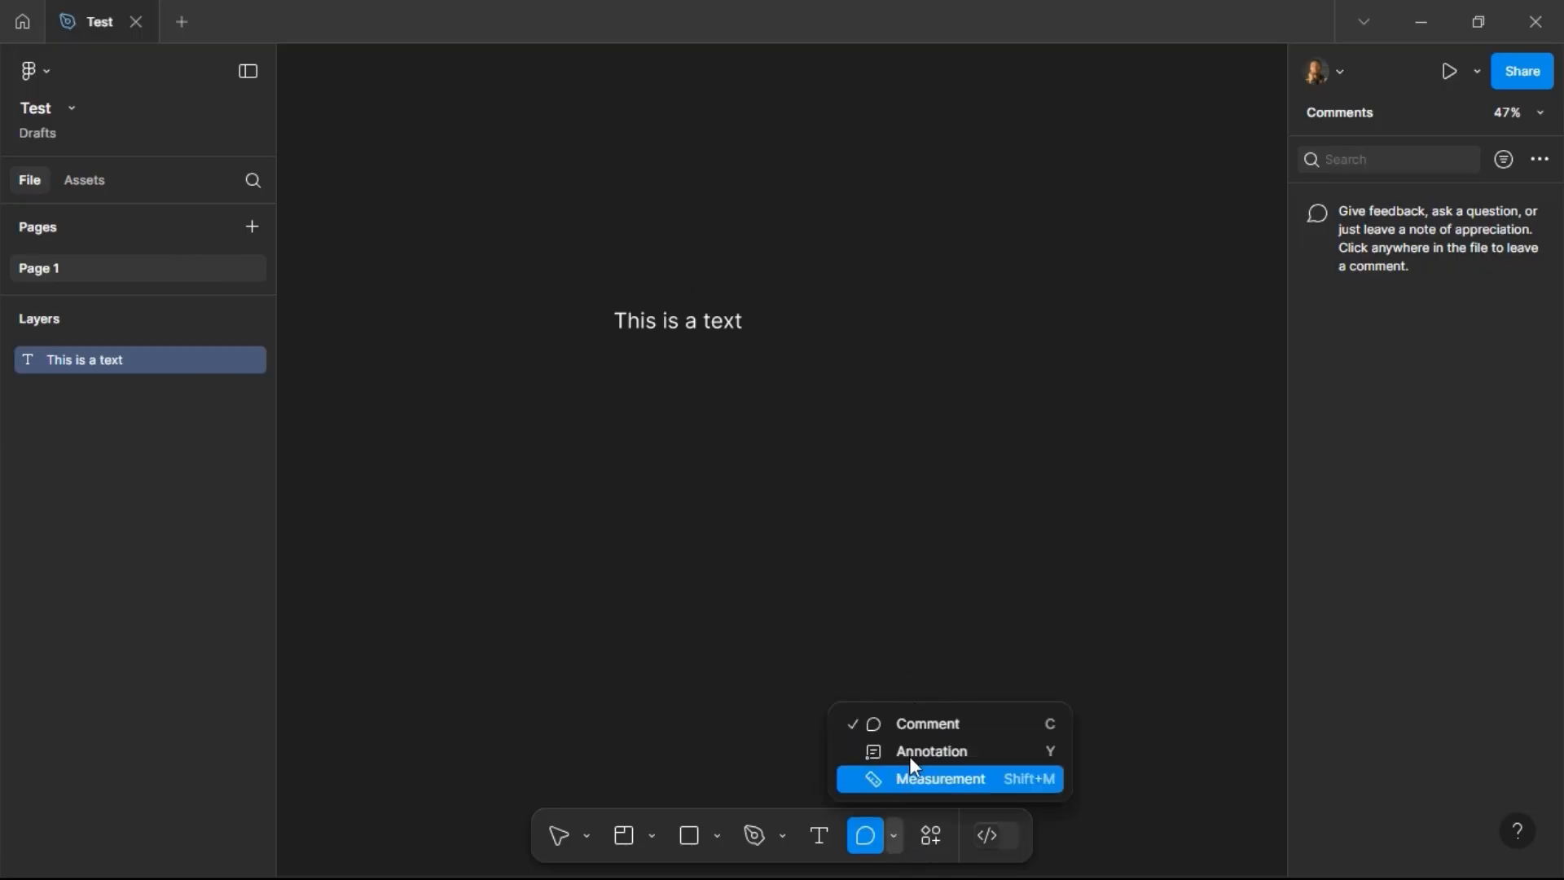
left_click(911, 766)
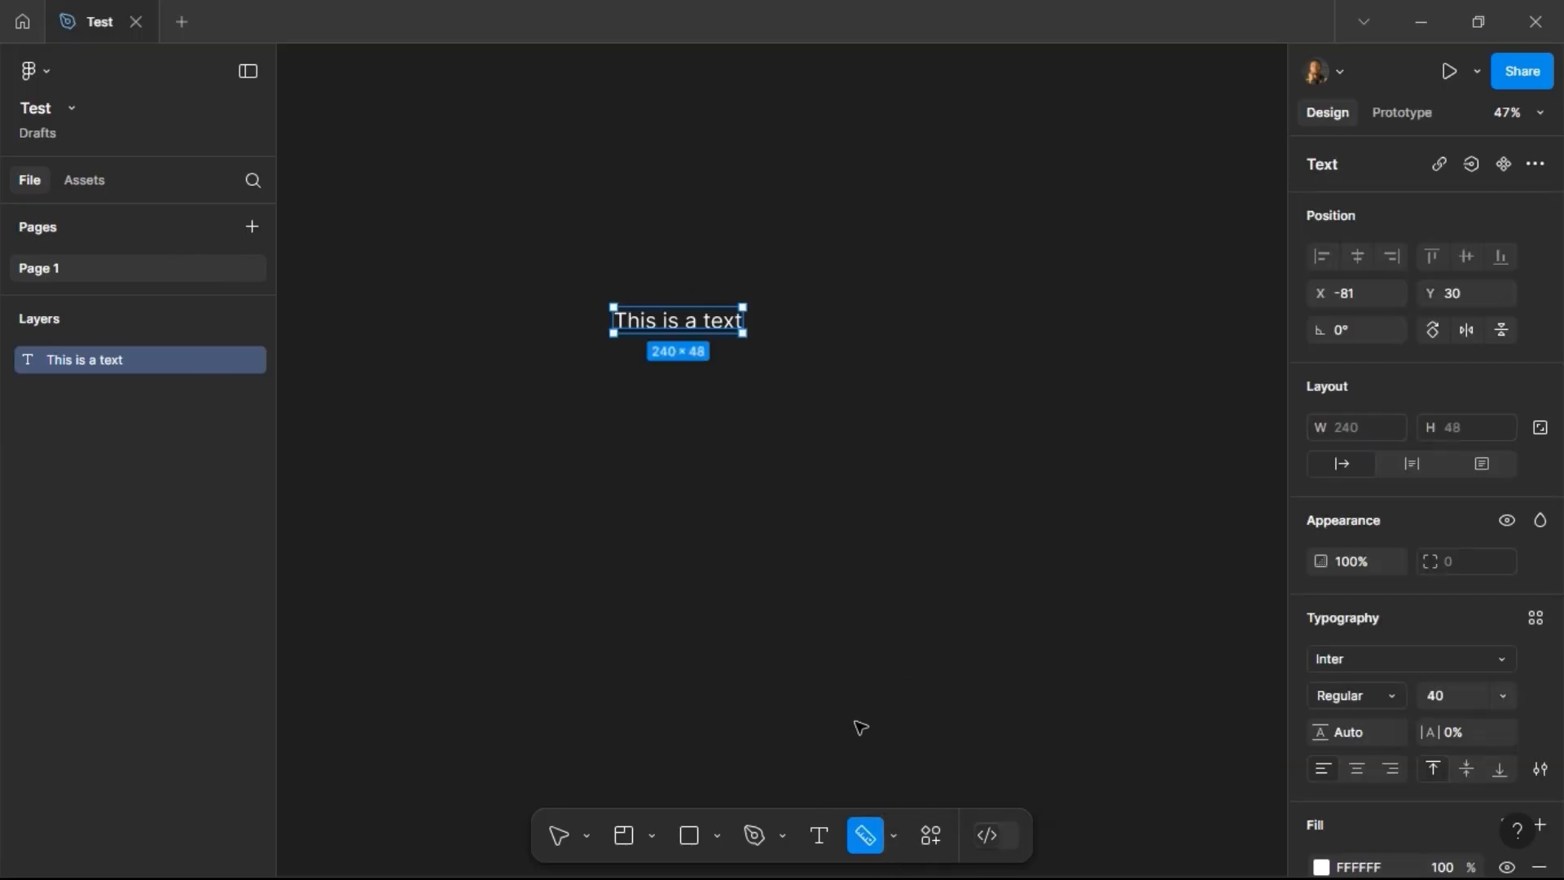
left_click(691, 835)
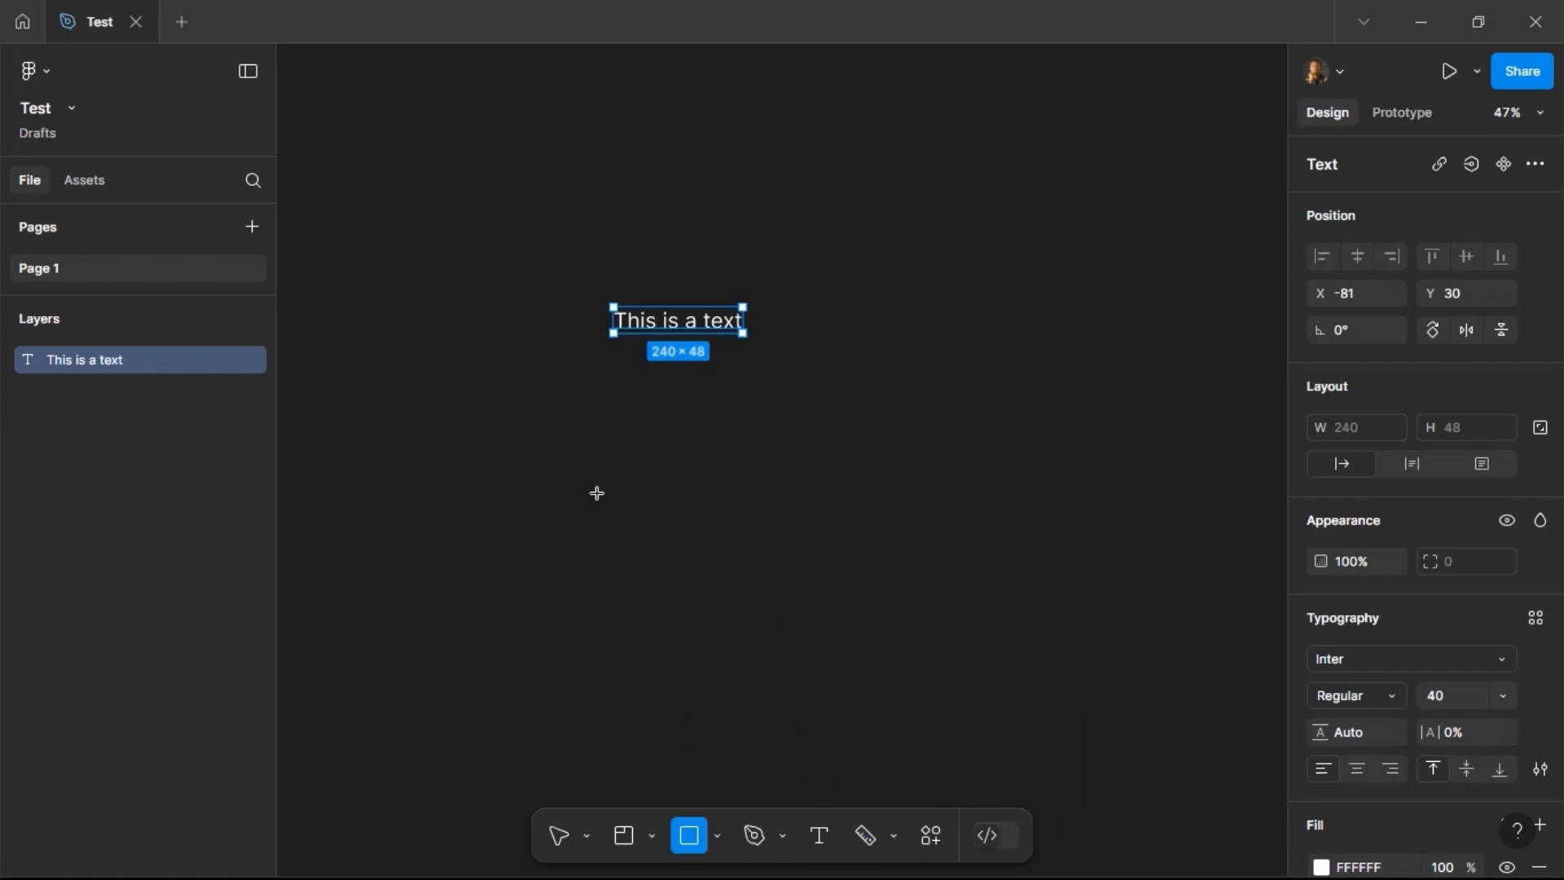
left_click_drag(599, 382, 718, 600)
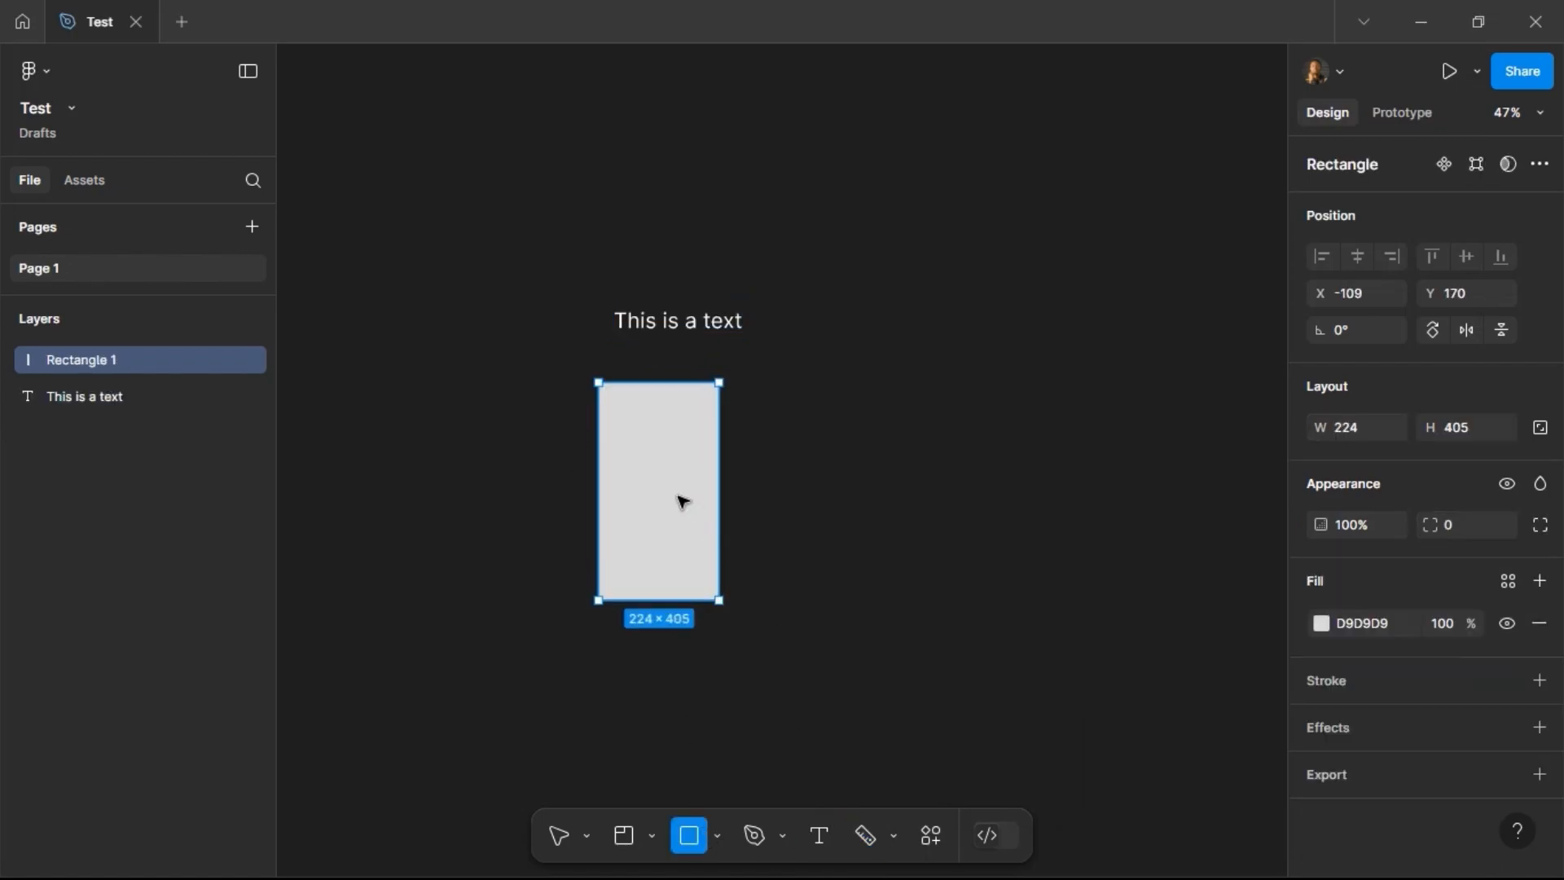
mouse_move(631, 439)
left_mouse_down()
mouse_move(867, 435)
mouse_move(794, 444)
left_mouse_up()
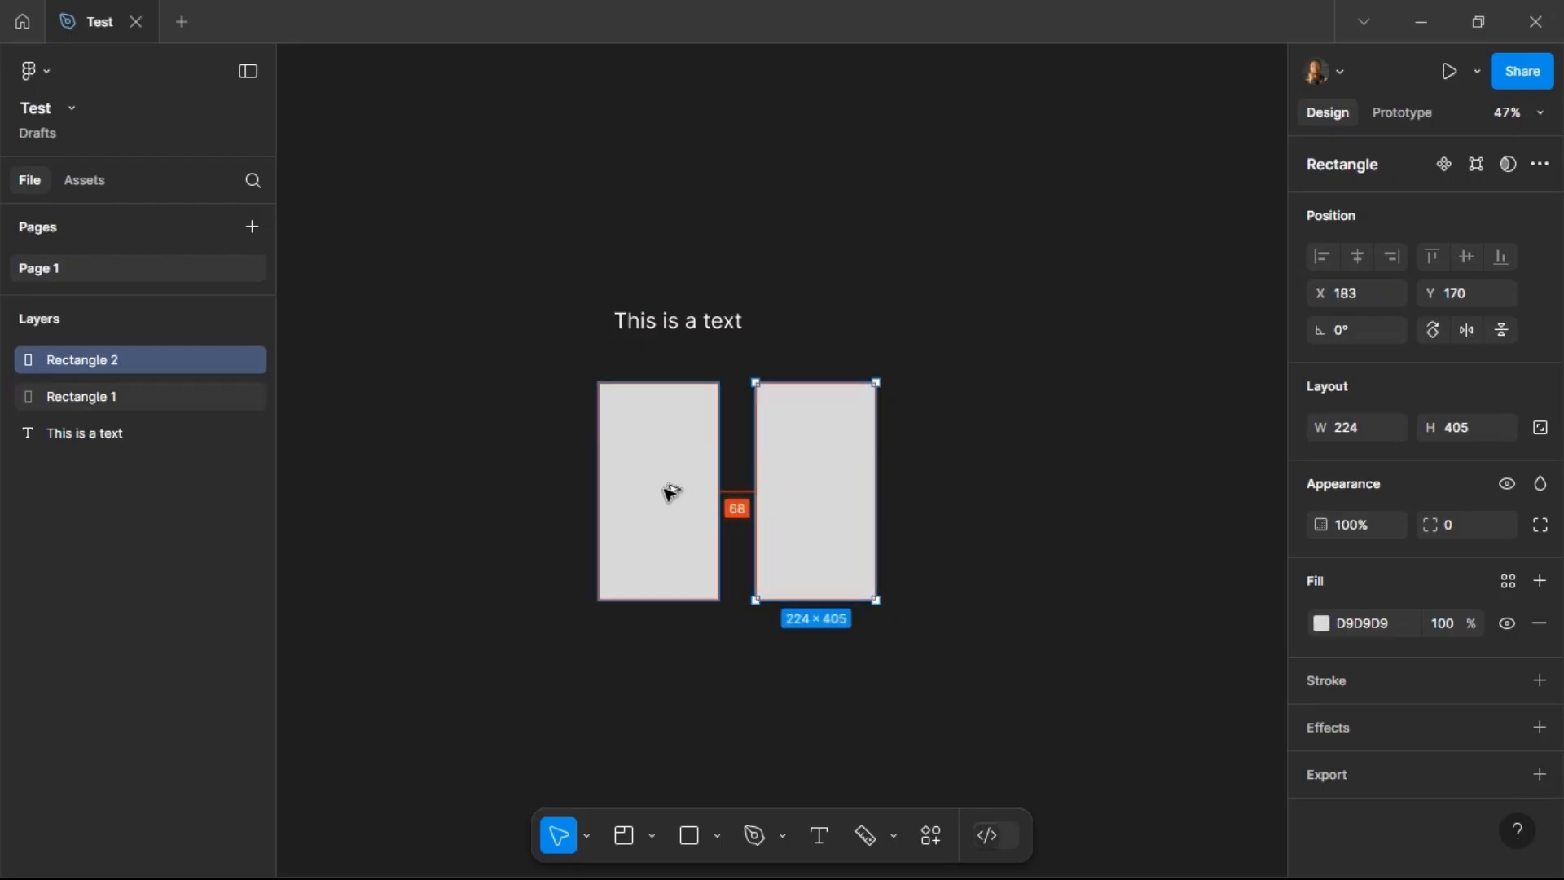
Step: Measure the gap between the two rectangles and the first rectangle's height with the Measurement tool
left_click(861, 839)
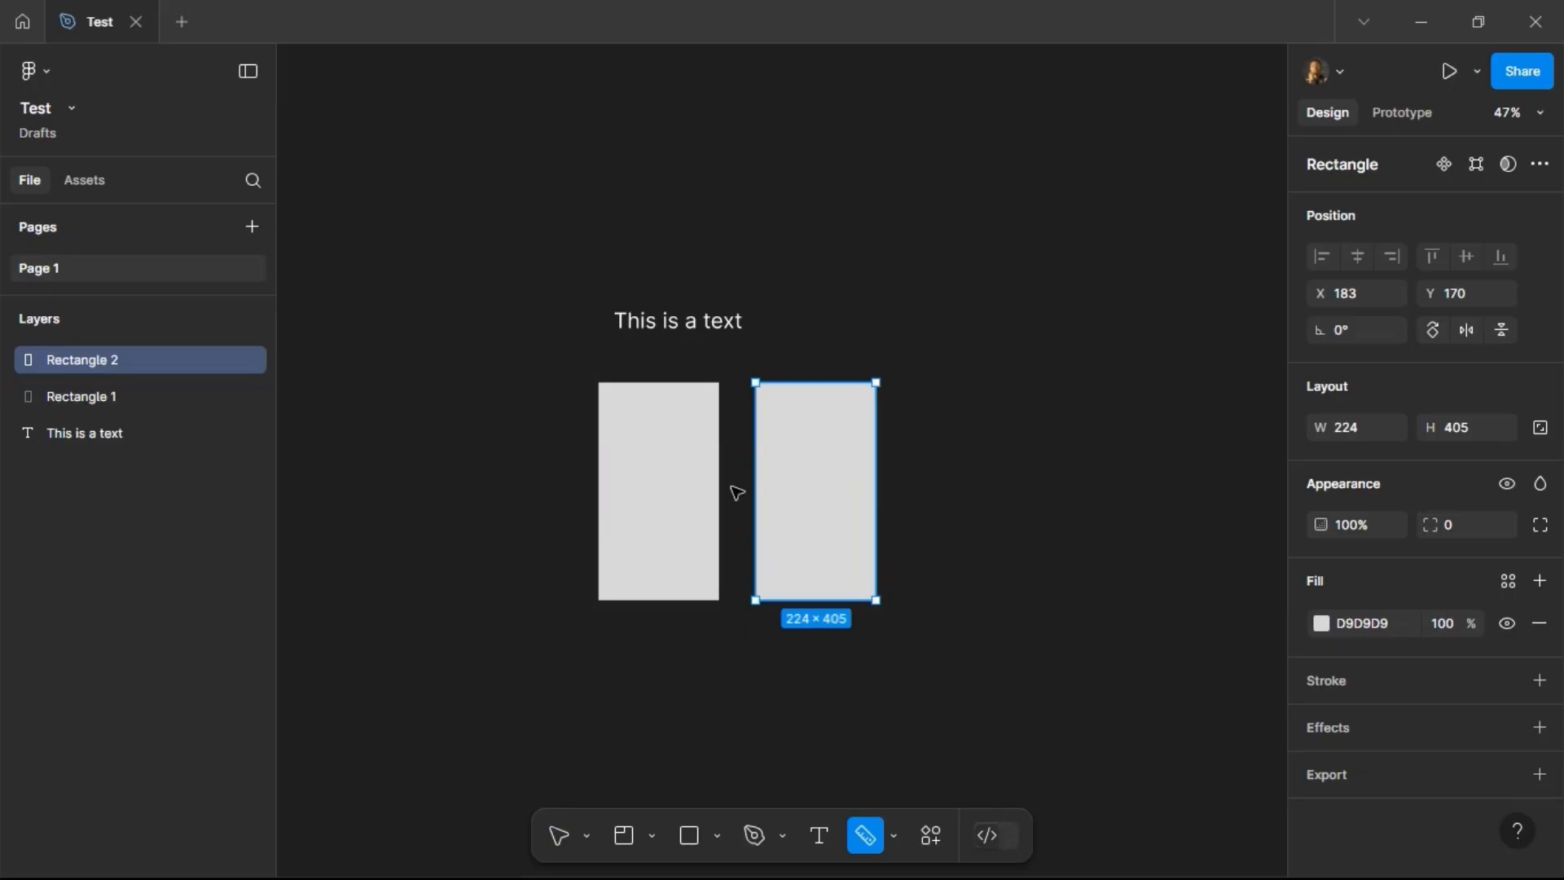
left_click_drag(712, 473, 758, 478)
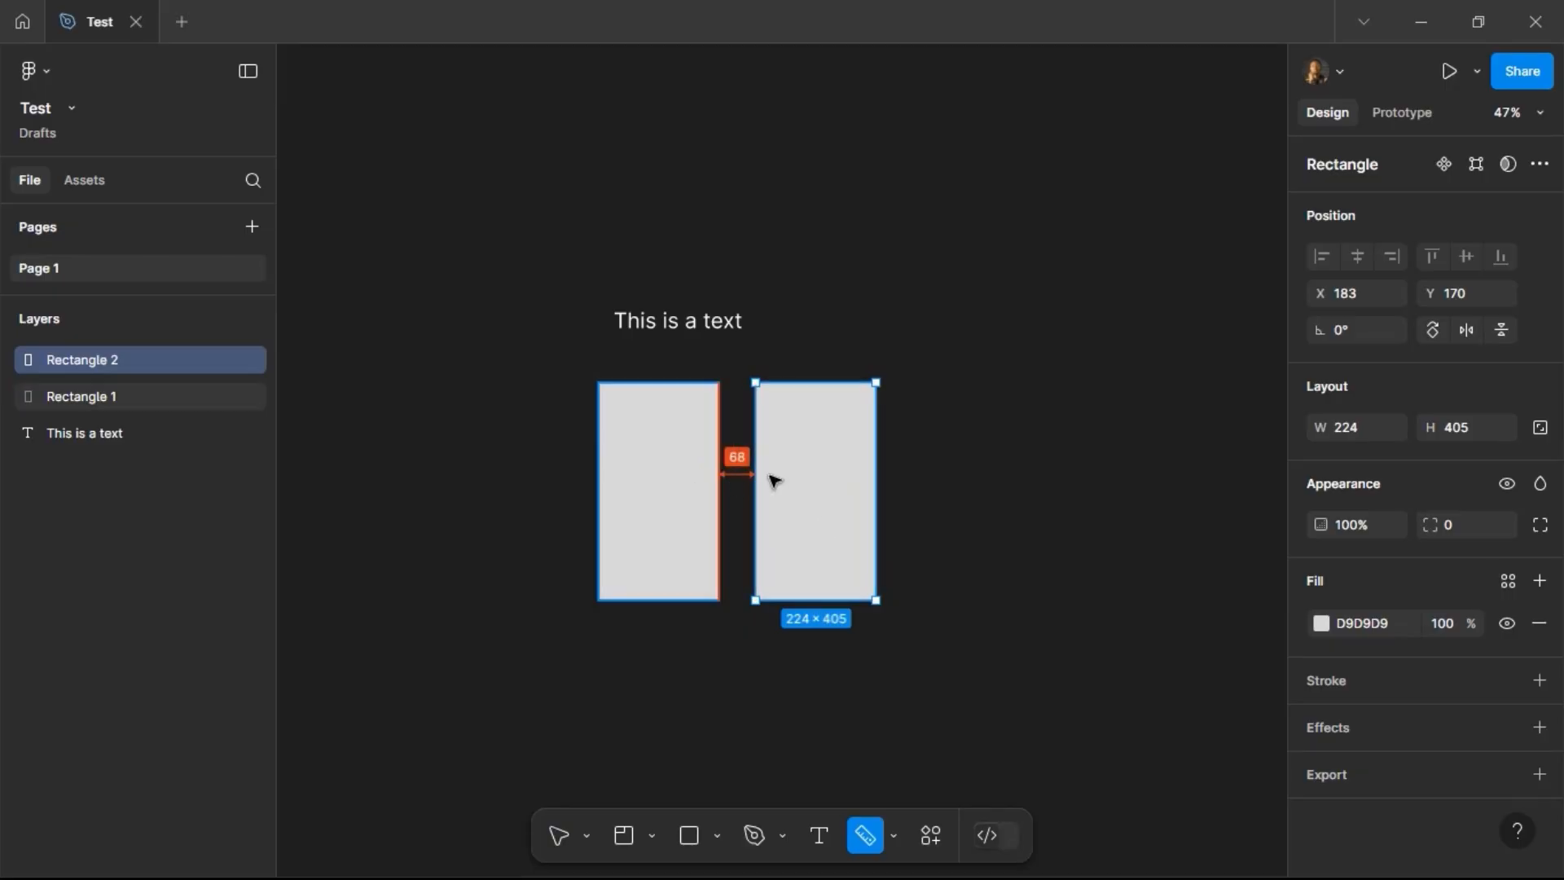
left_click_drag(667, 382, 643, 597)
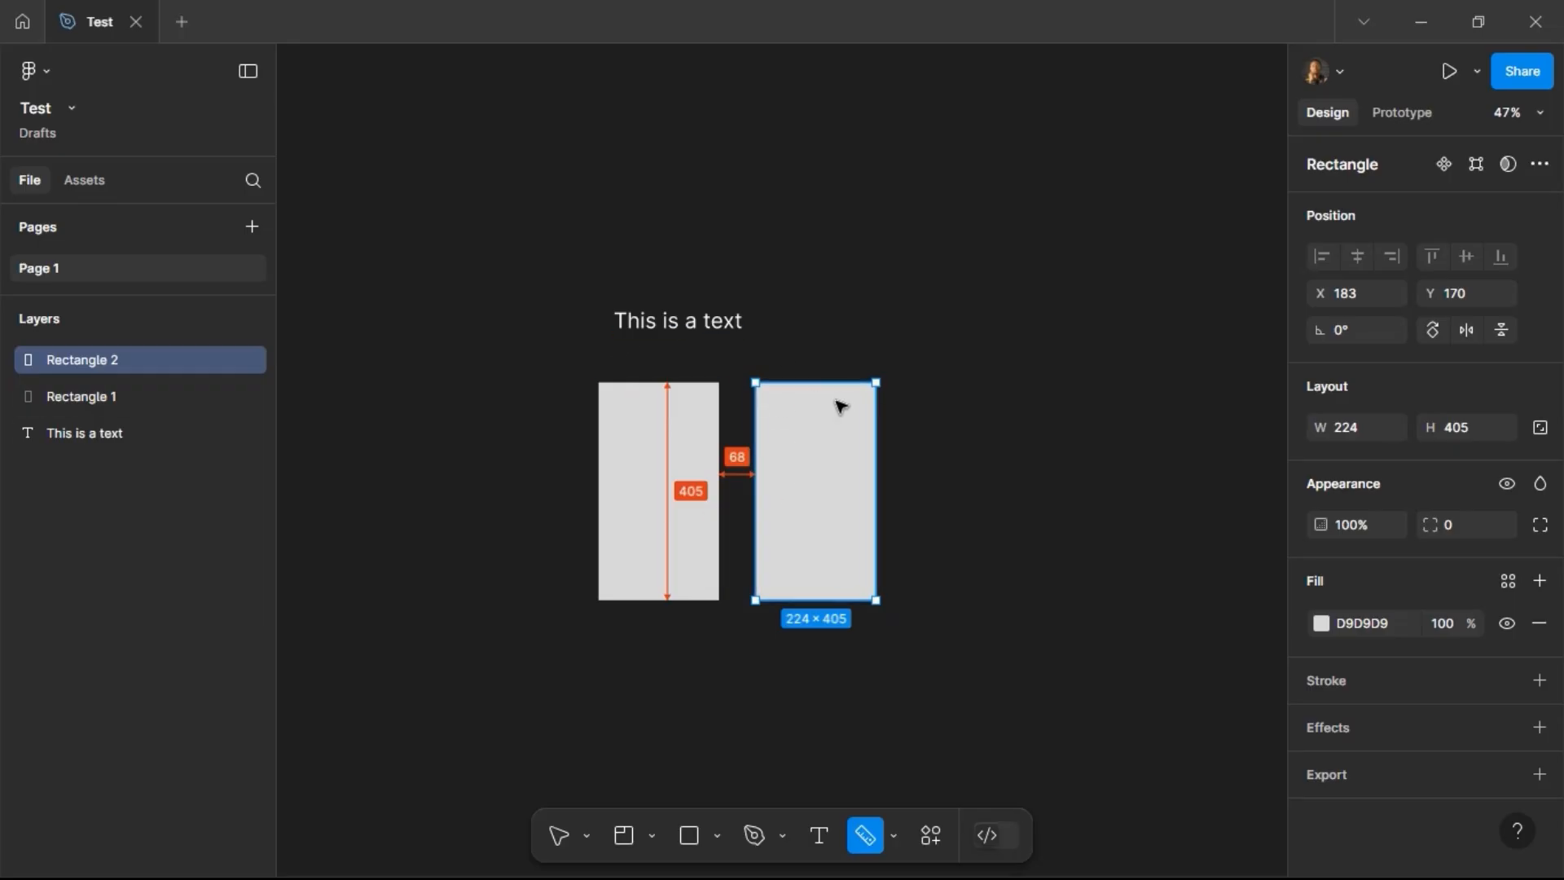
left_click(567, 832)
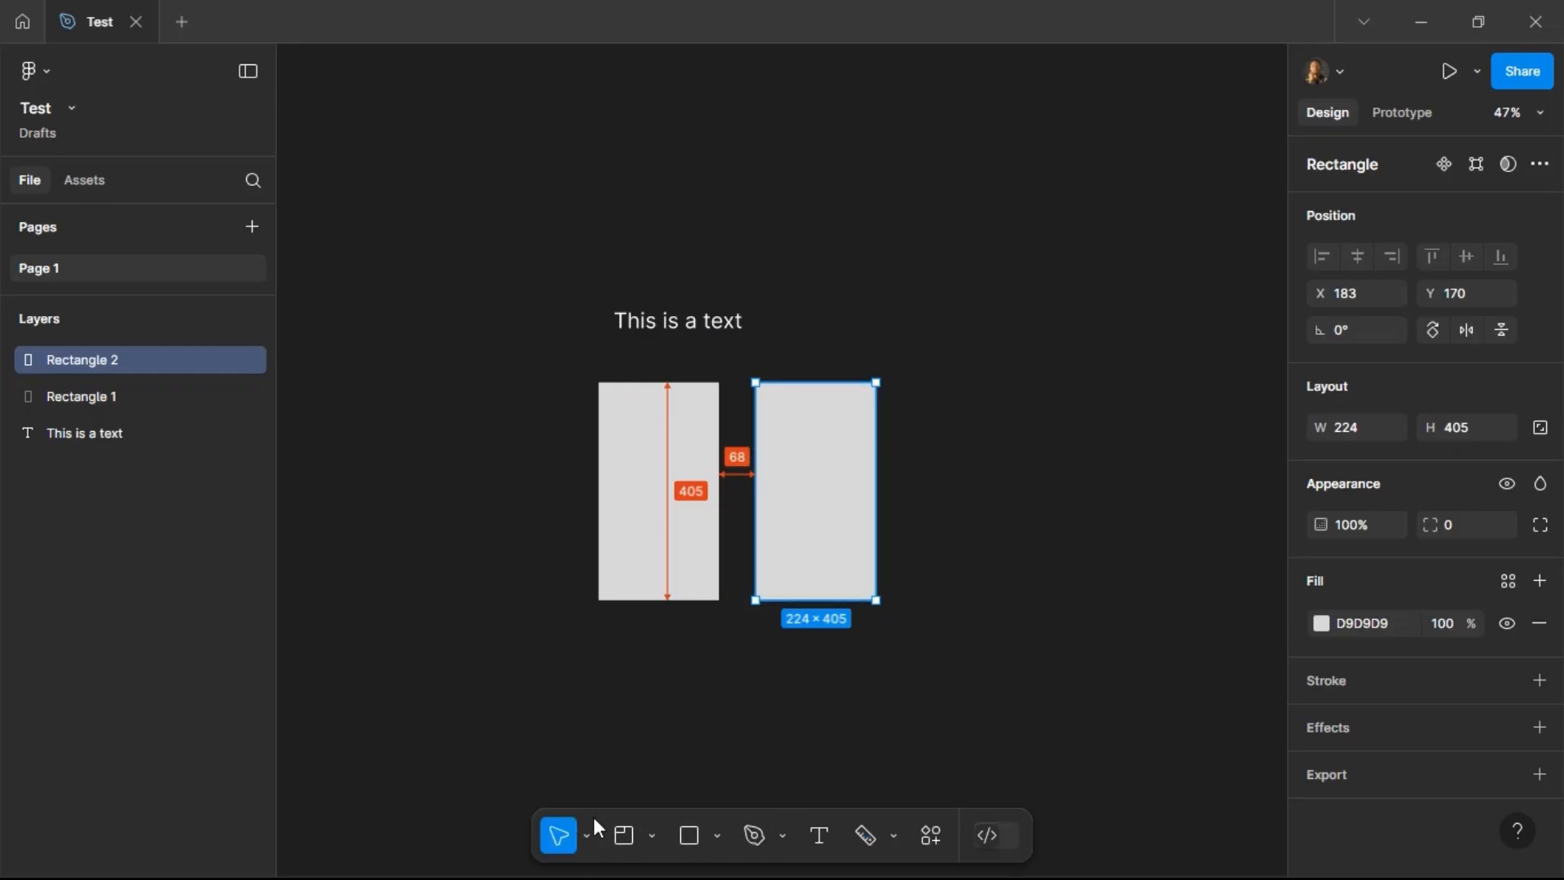
left_click(978, 408)
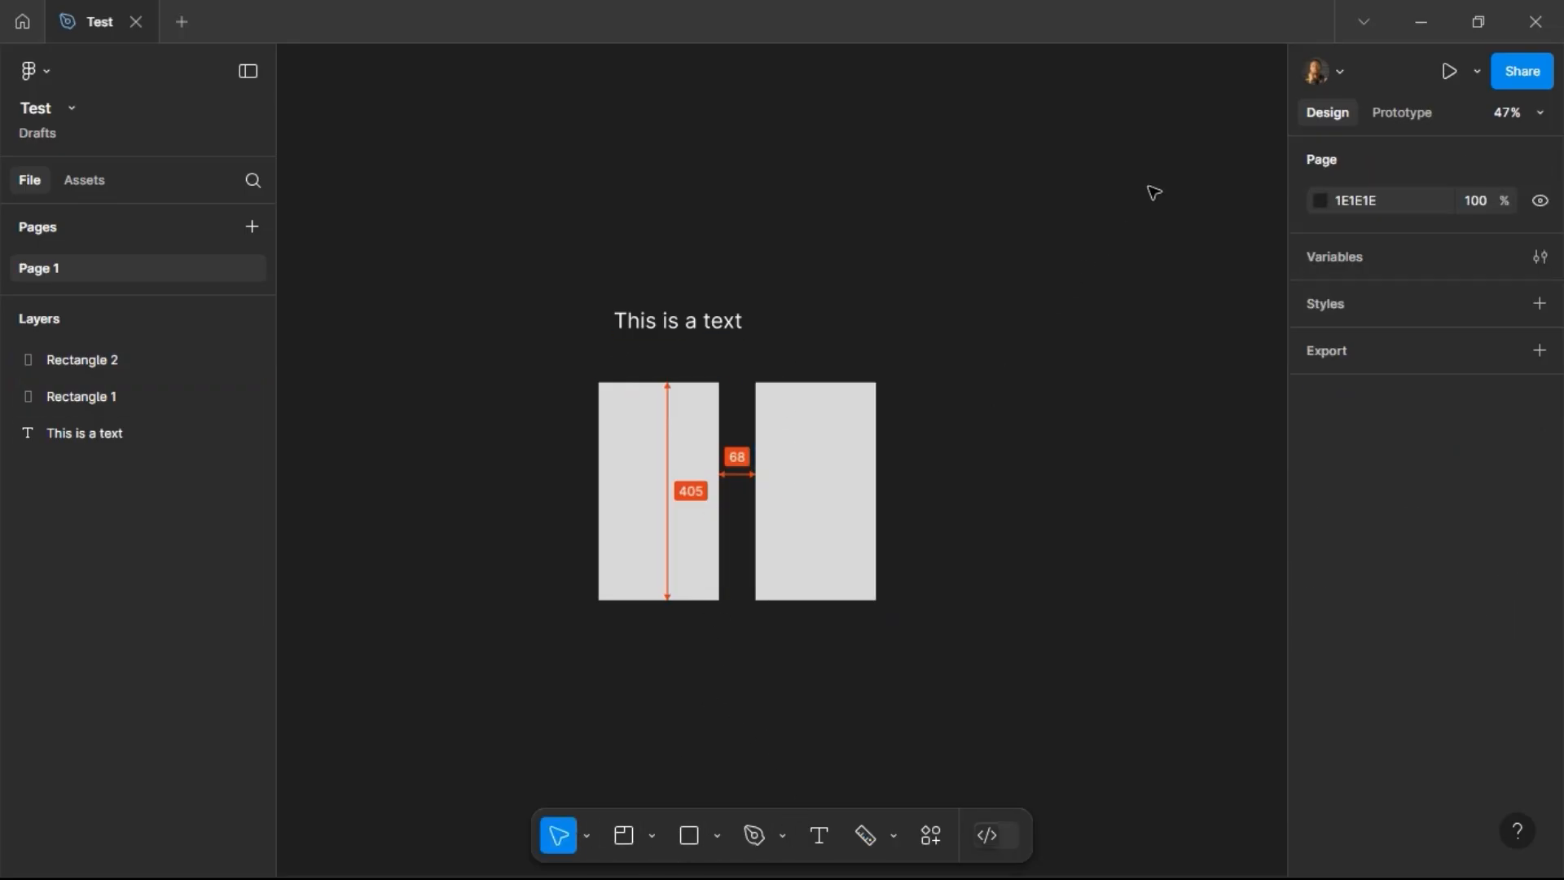
Step: Open the multiplayer tools and try the Spotlight me option
left_click(1340, 76)
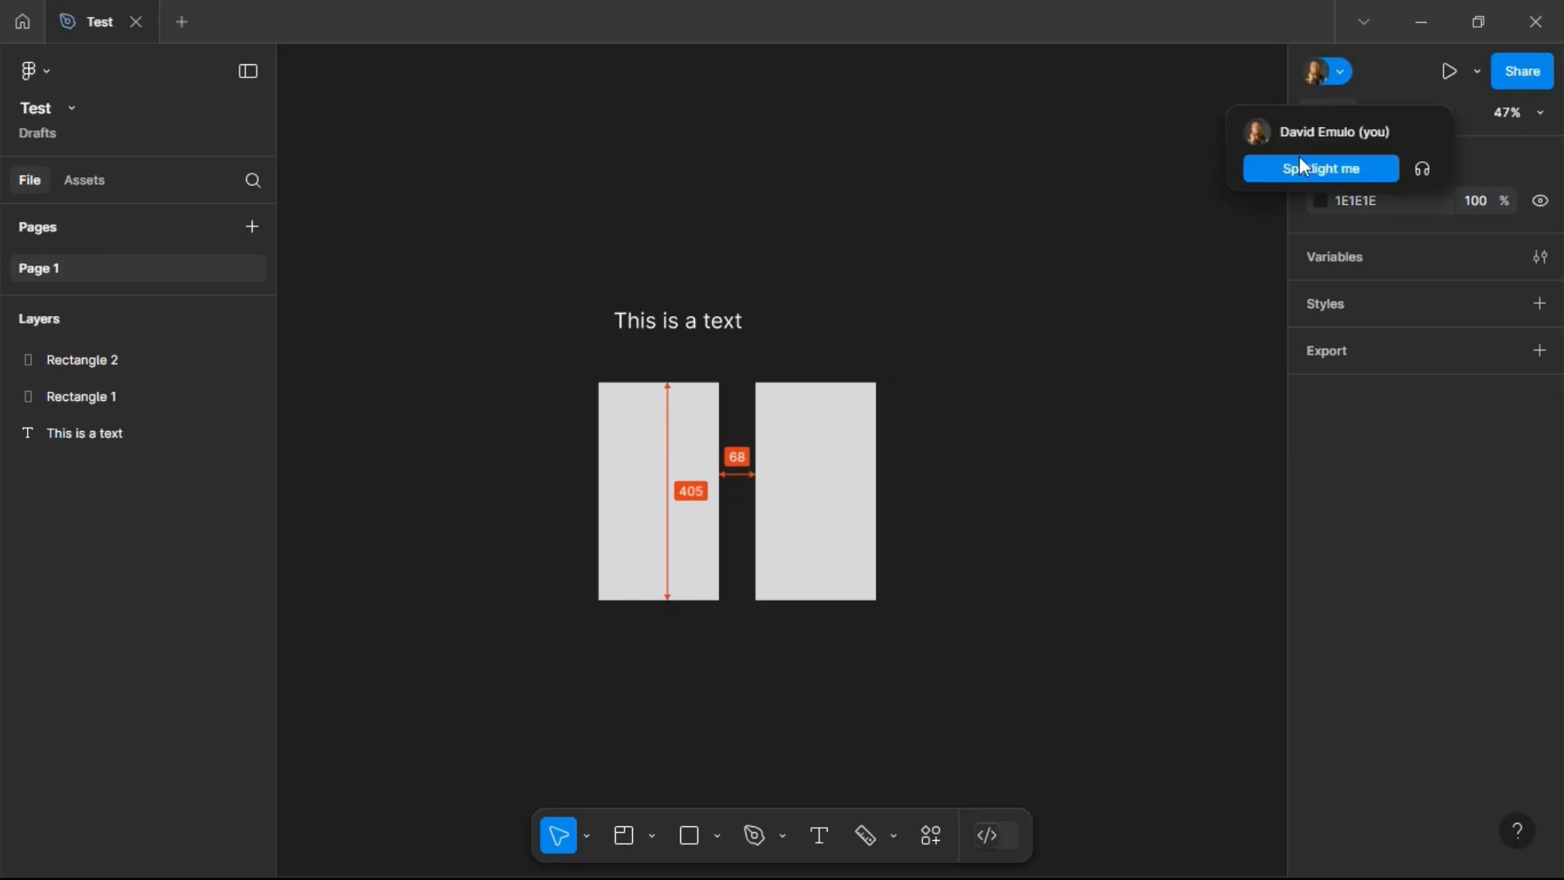
left_click(1304, 165)
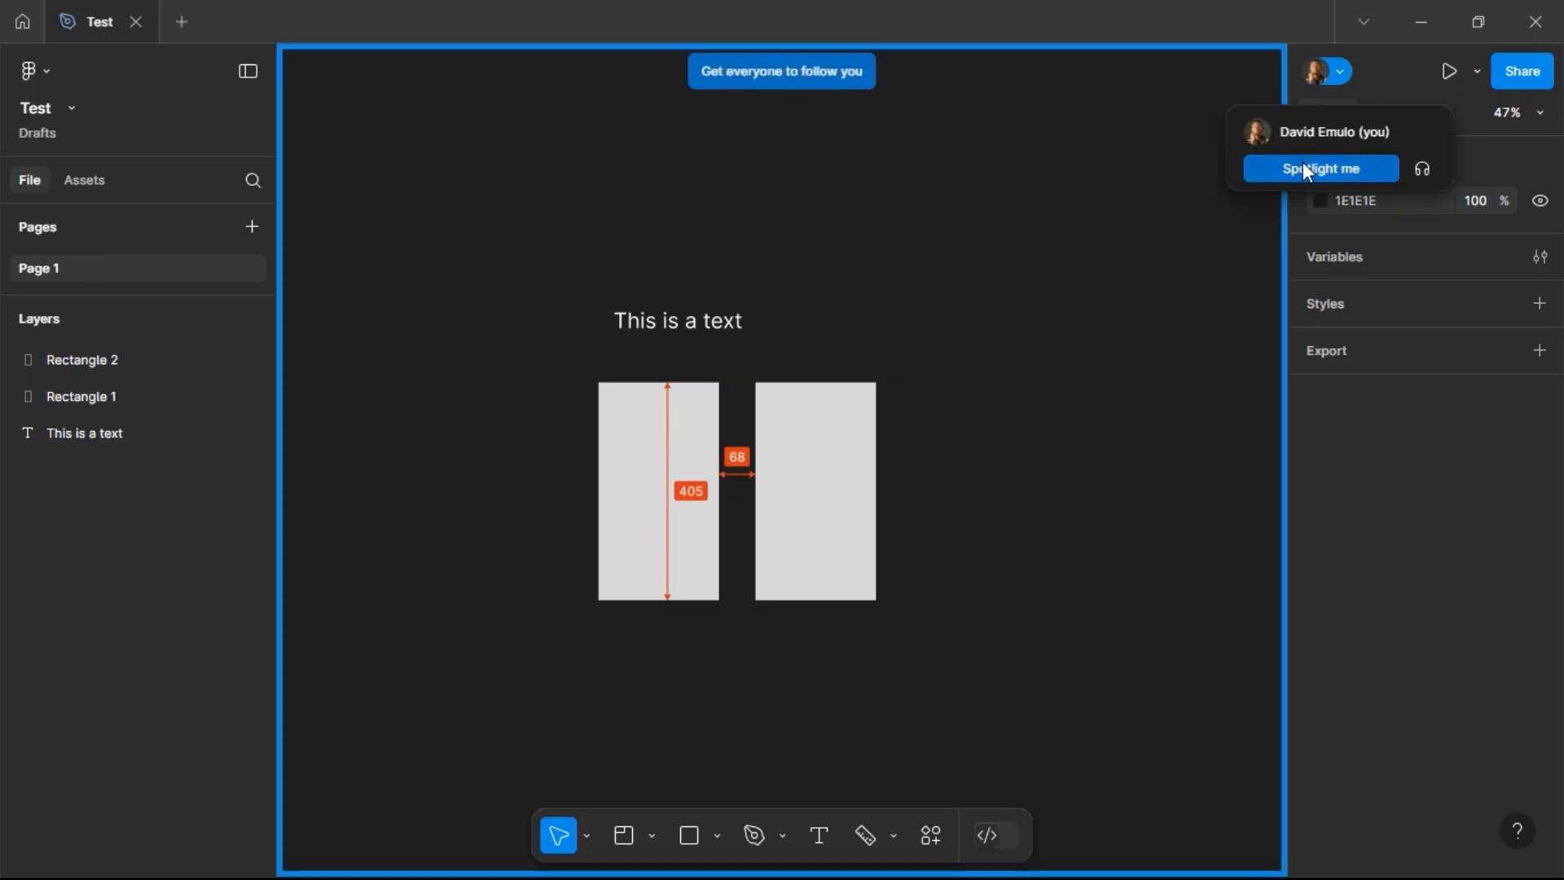
left_click(1342, 70)
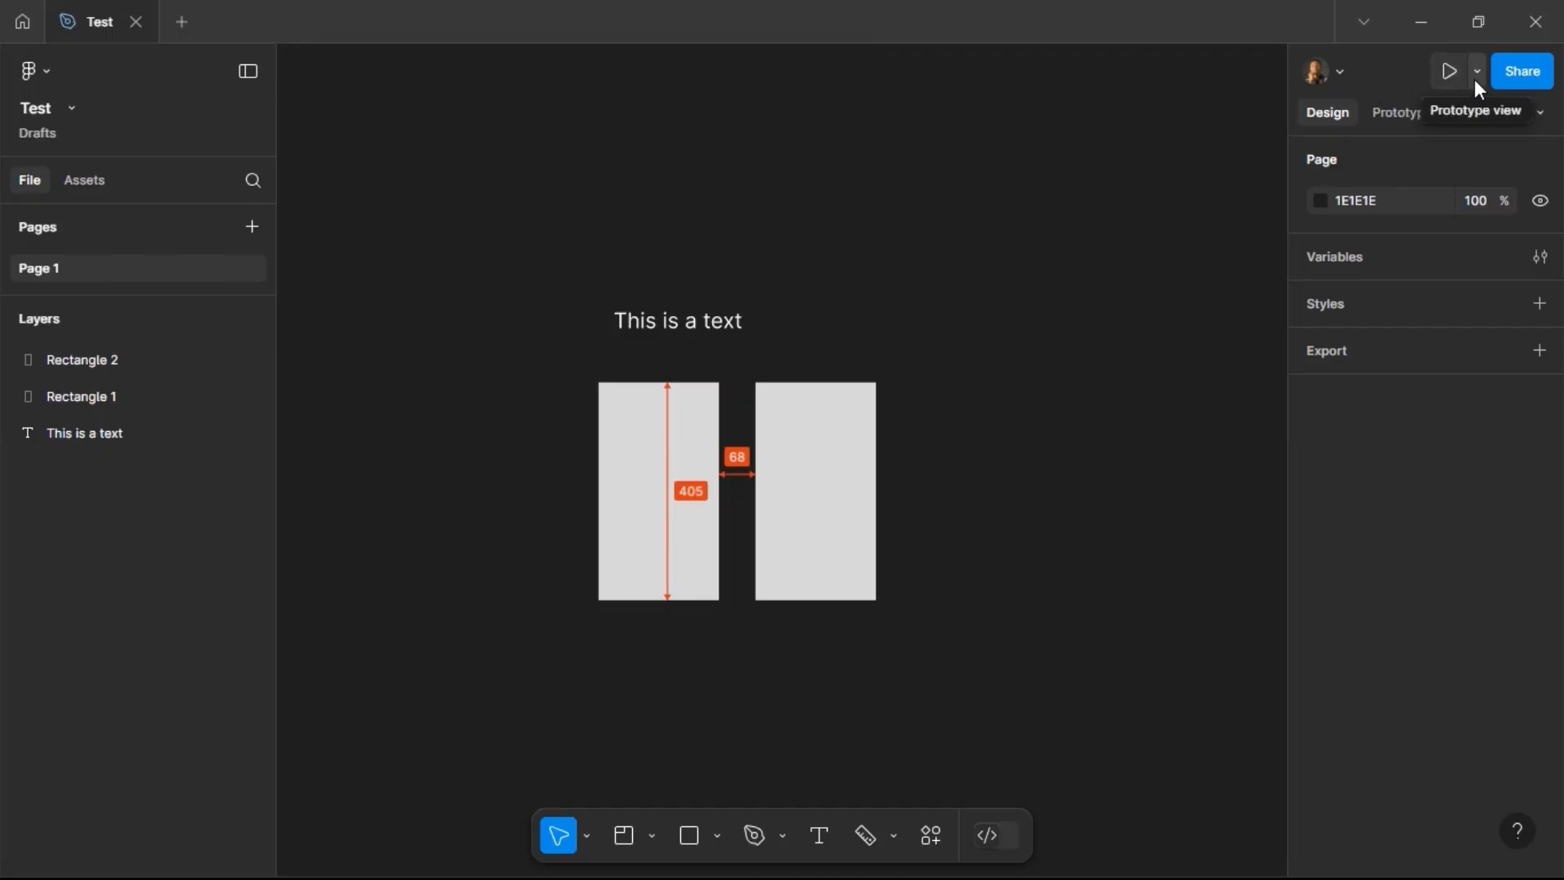
Step: Add an iPhone 13 mini frame of 375 × 812 with the Frame tool
left_click_drag(985, 320, 536, 338)
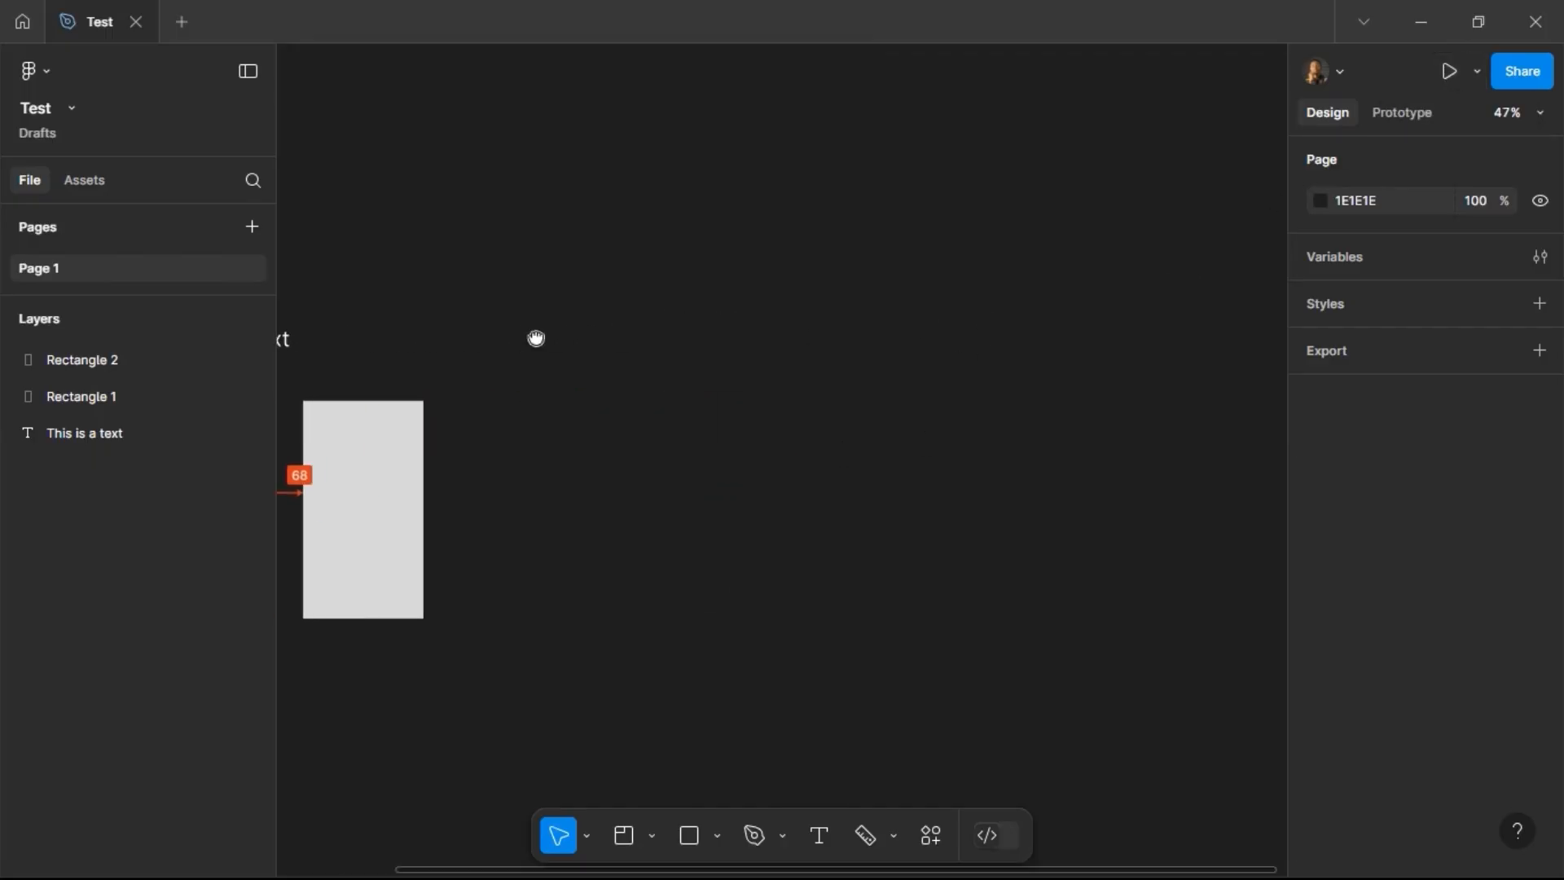
left_click(655, 835)
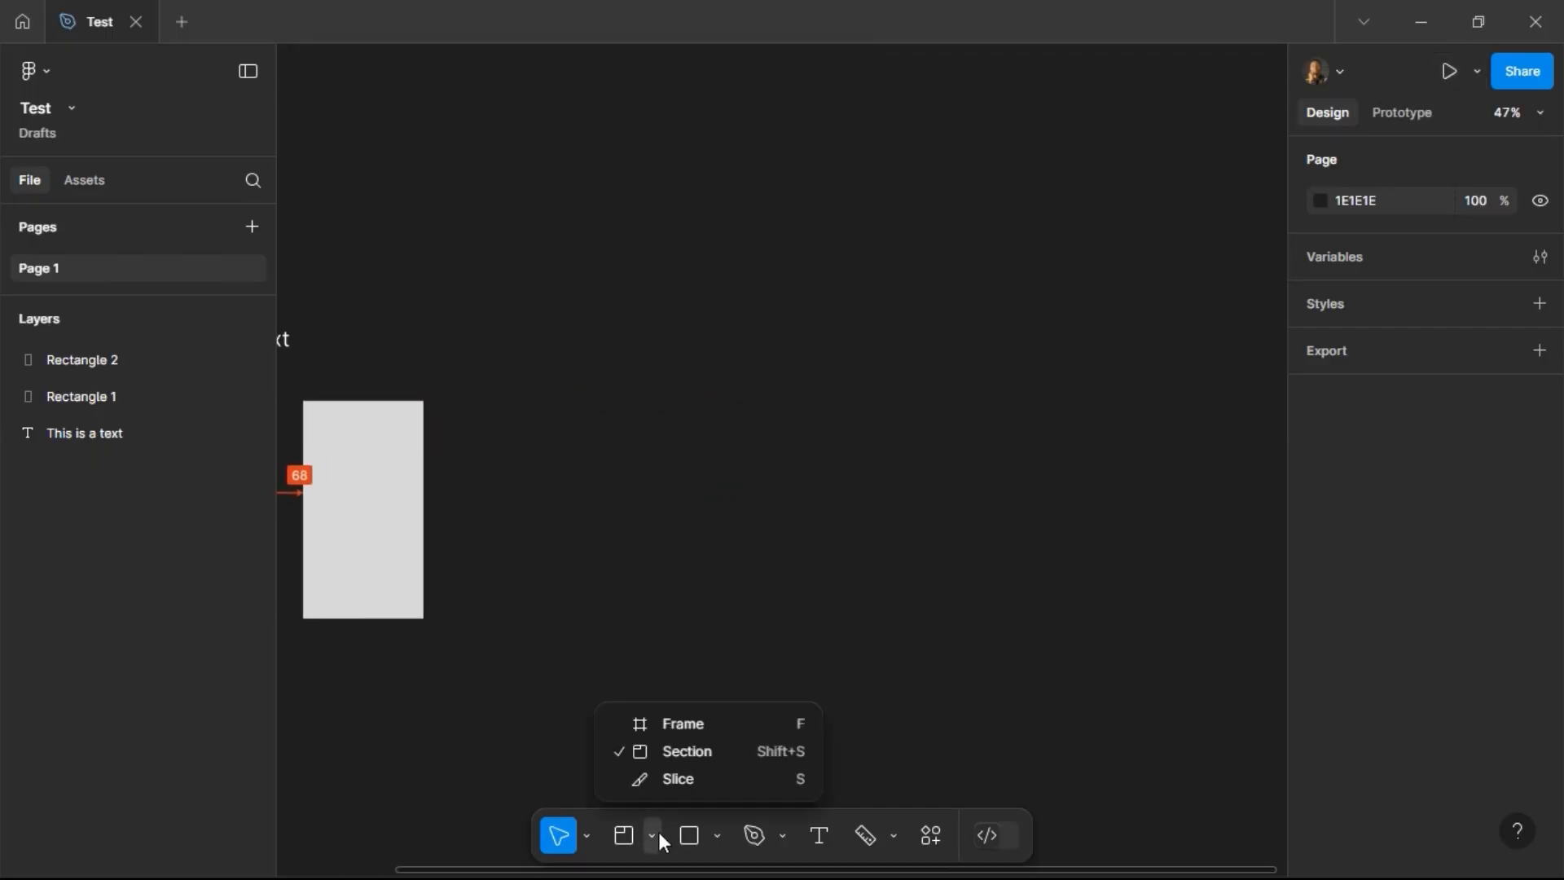
left_click(672, 727)
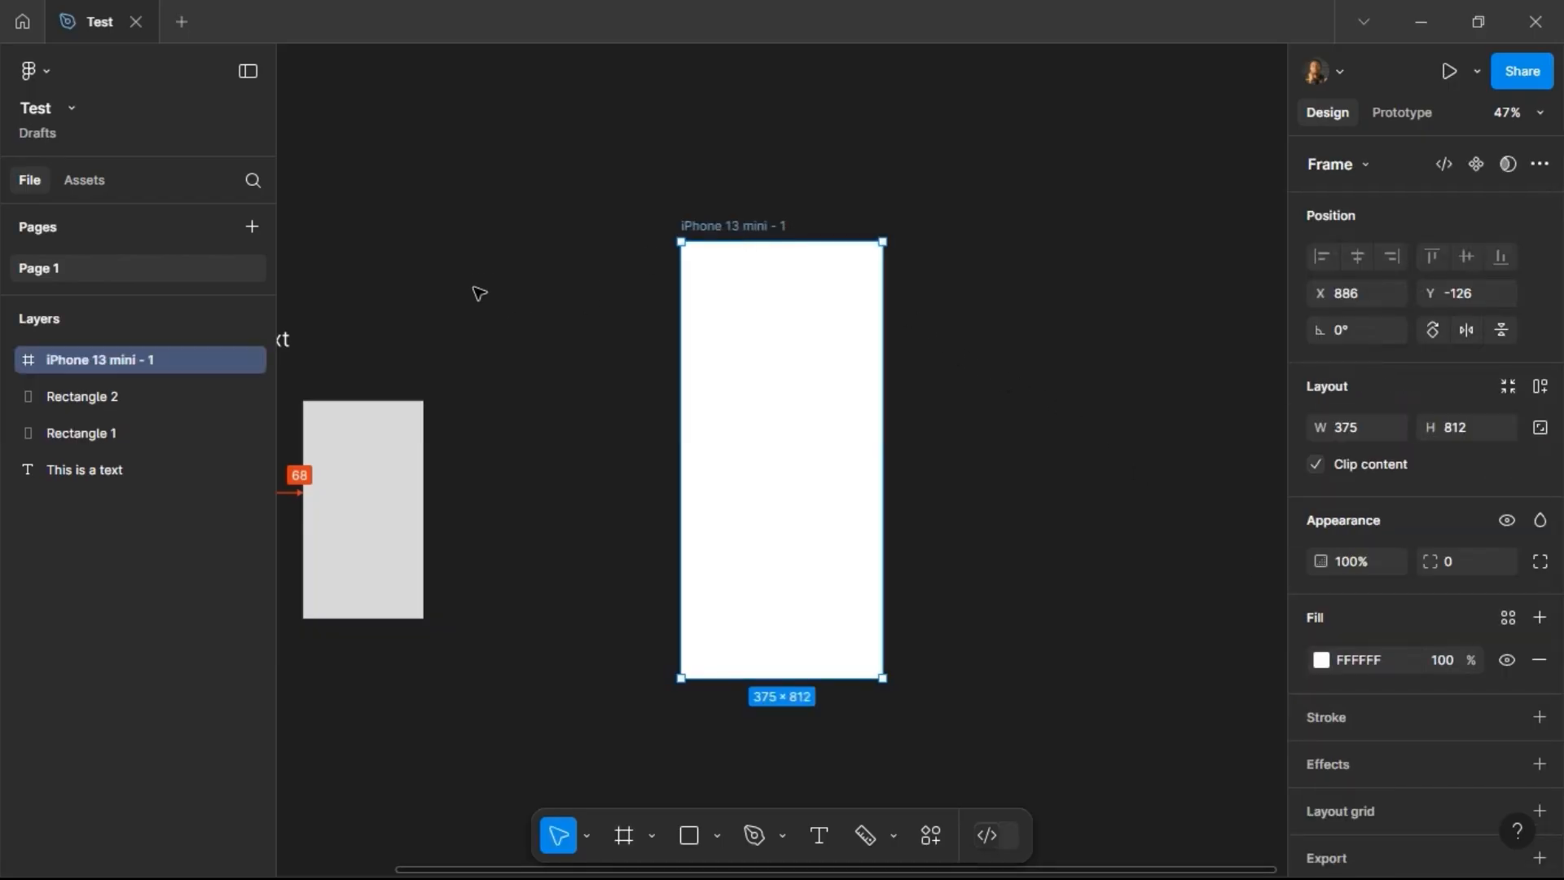
Step: Move the This is a text layer into the iPhone 13 mini frame
left_click_drag(474, 280, 693, 325)
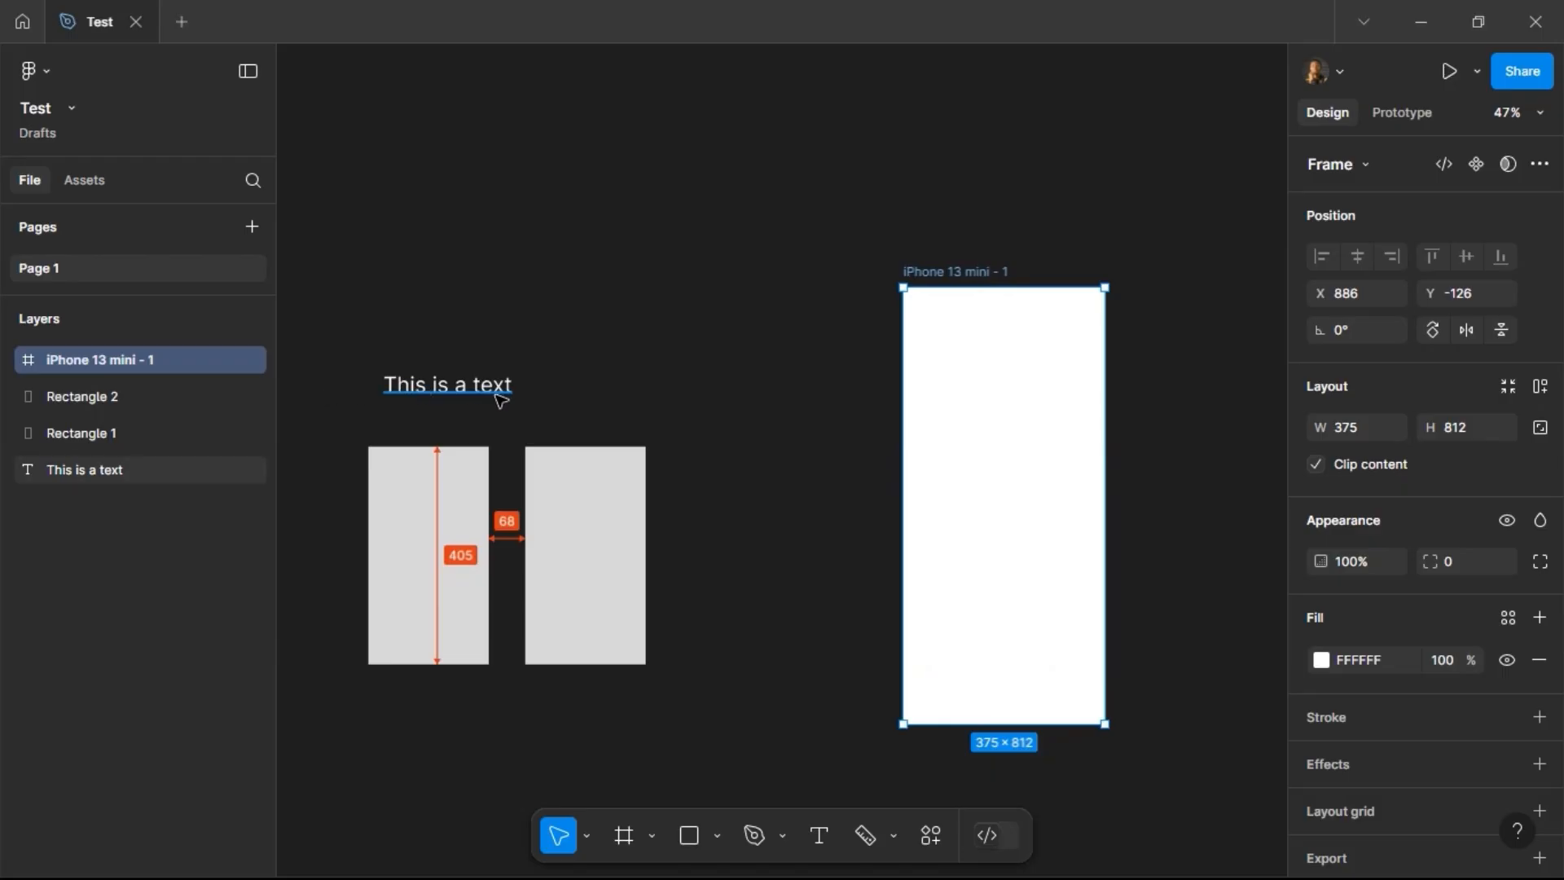
left_click(420, 397)
left_click_drag(444, 387, 1003, 410)
left_click_drag(1140, 378, 902, 367)
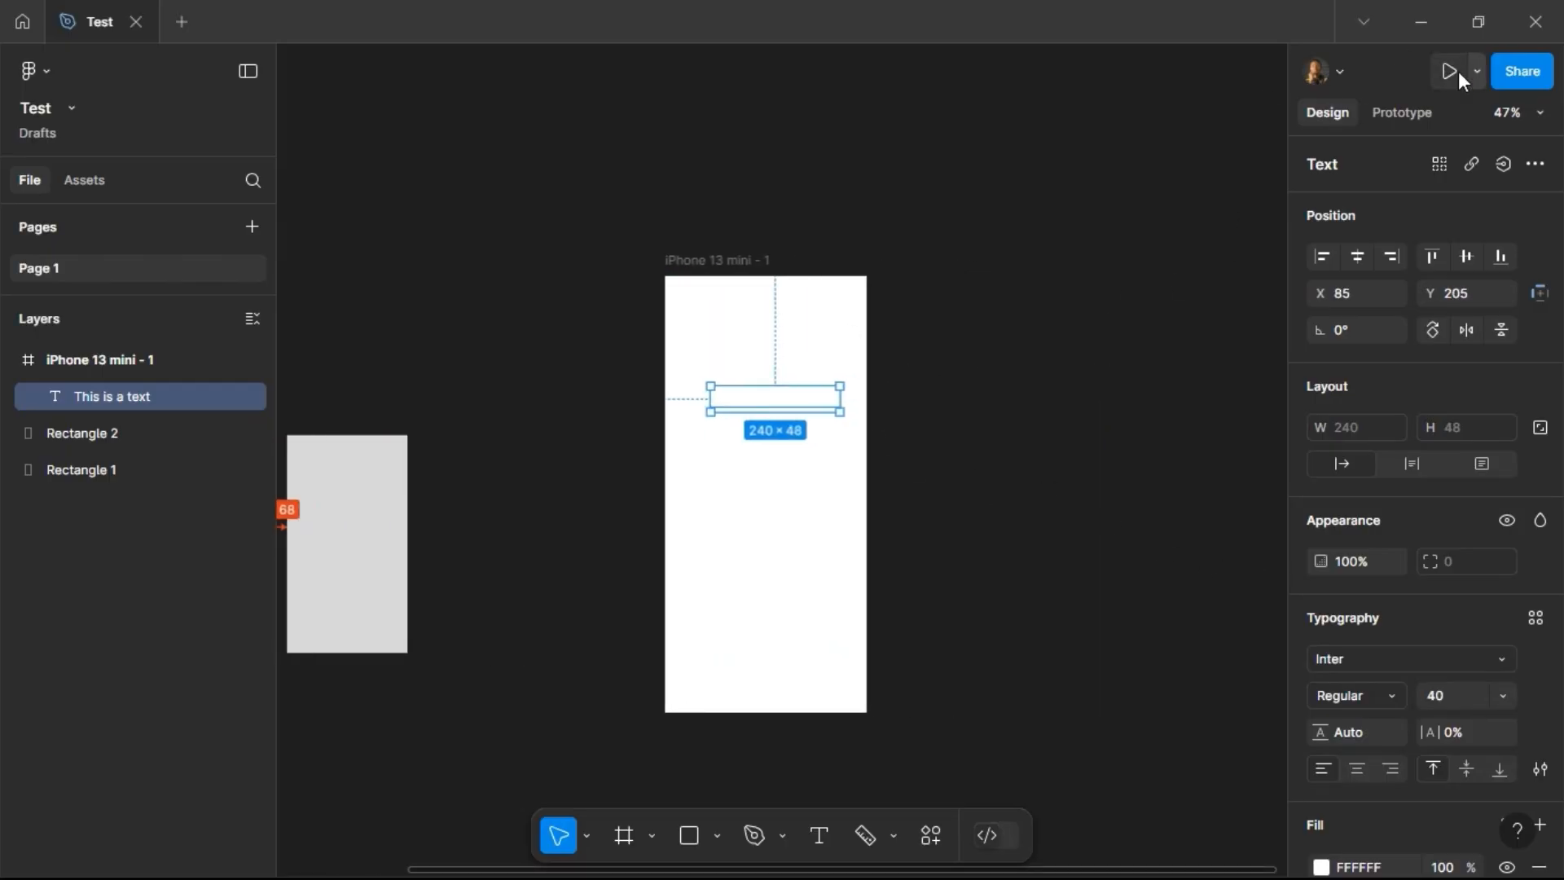
Step: Set the text's fill colour to 000000
scroll(1396, 651, "down", 3)
left_click(1396, 644)
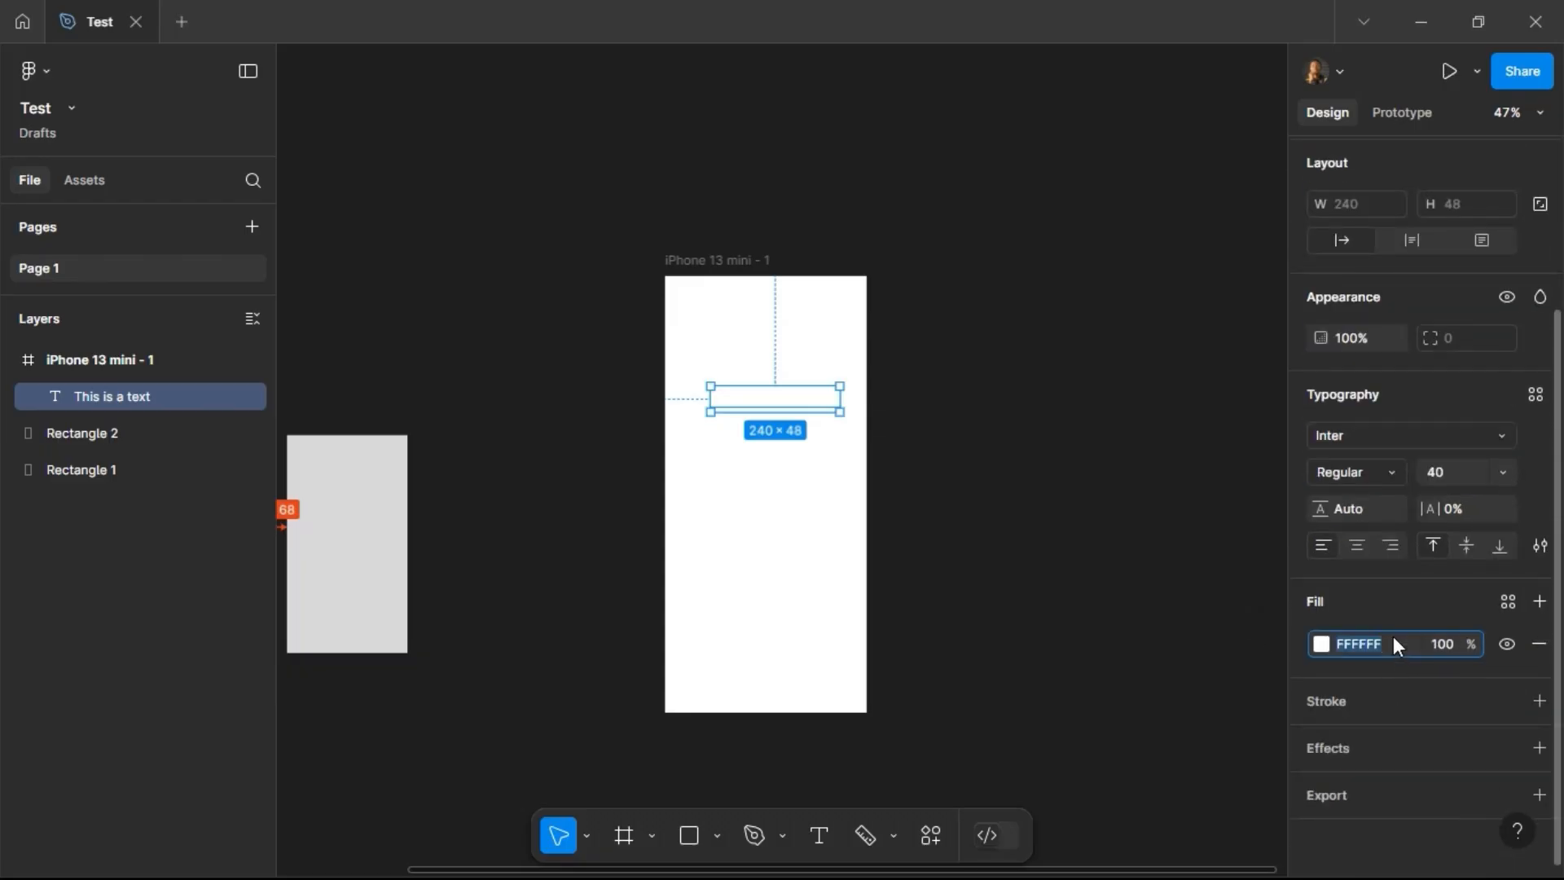
type("000000")
key("Return")
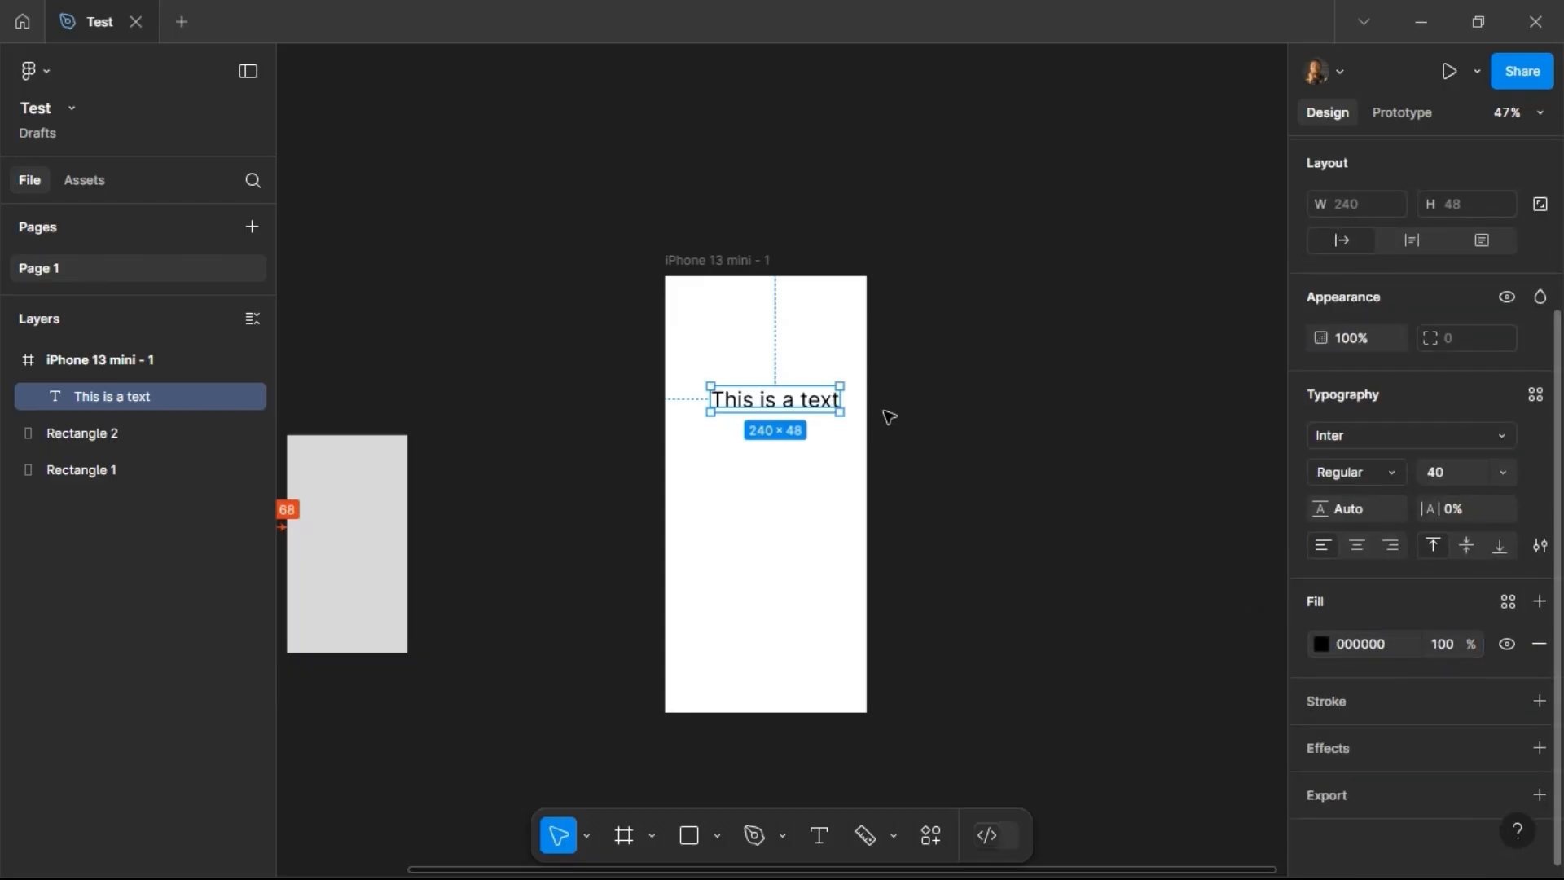
Step: Select the iPhone 13 mini frame and open it in prototype view
mouse_move(794, 397)
left_mouse_down()
mouse_move(771, 398)
mouse_move(790, 399)
left_mouse_up()
left_click(735, 264)
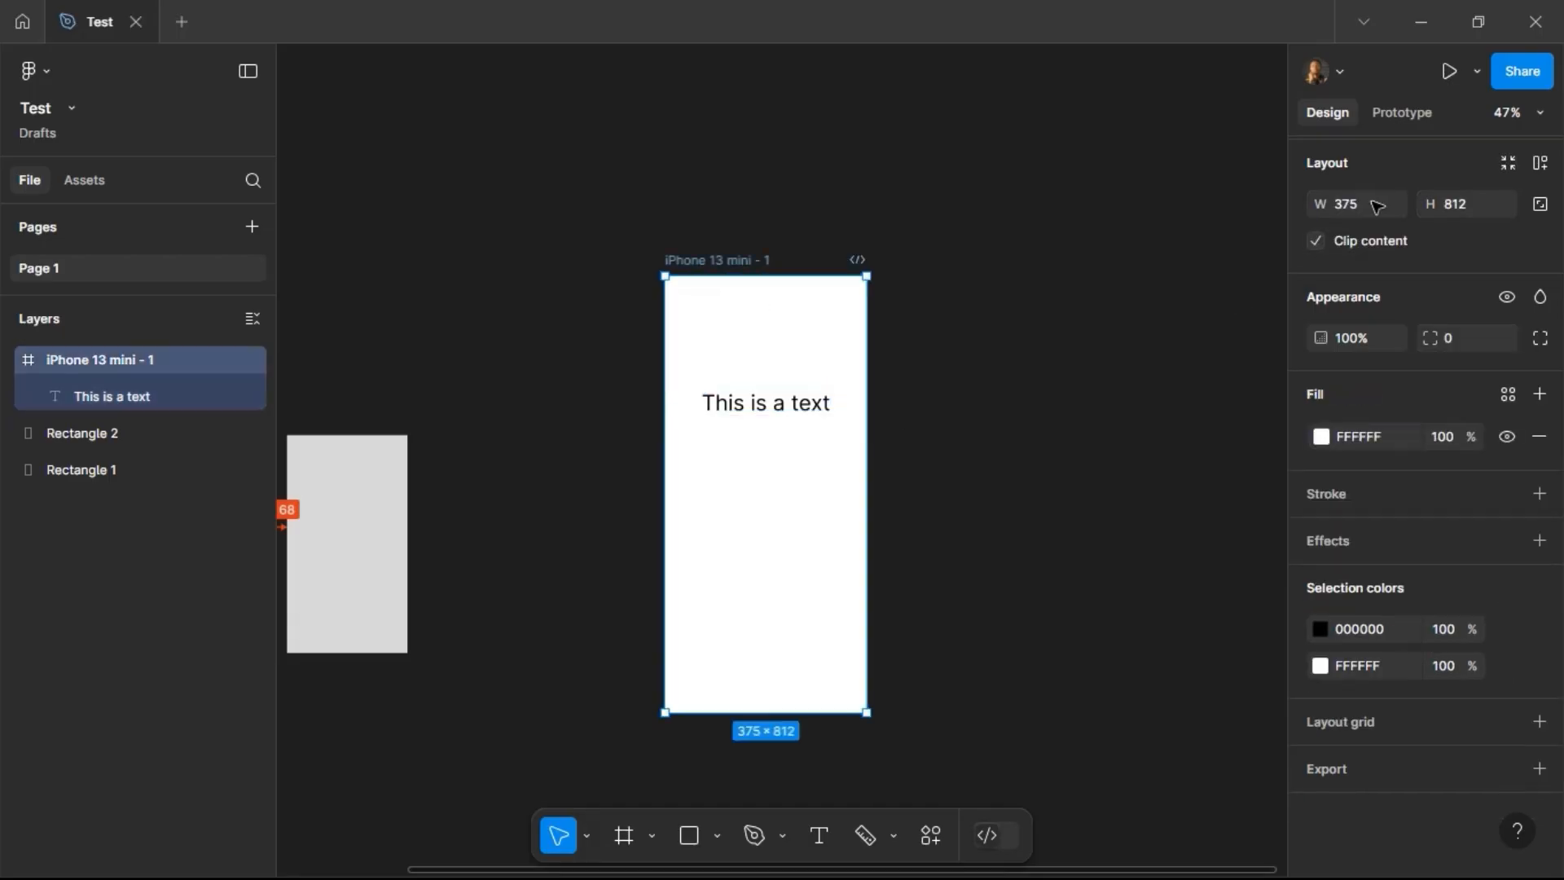
left_click(1450, 70)
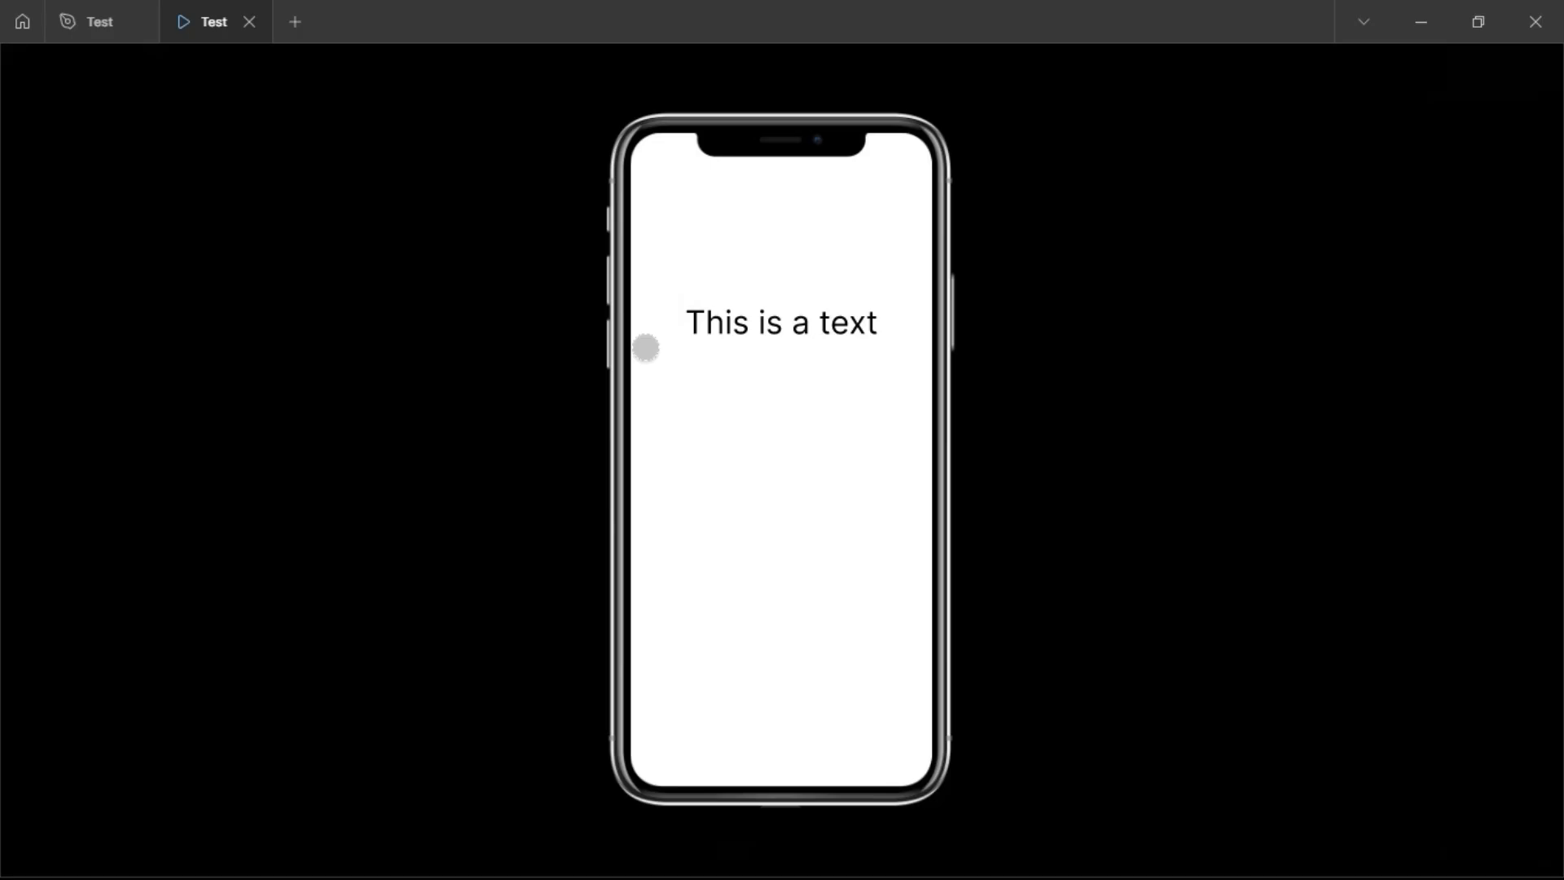
Step: Return to the design file and open the selected frame in the inline Preview
left_click(91, 20)
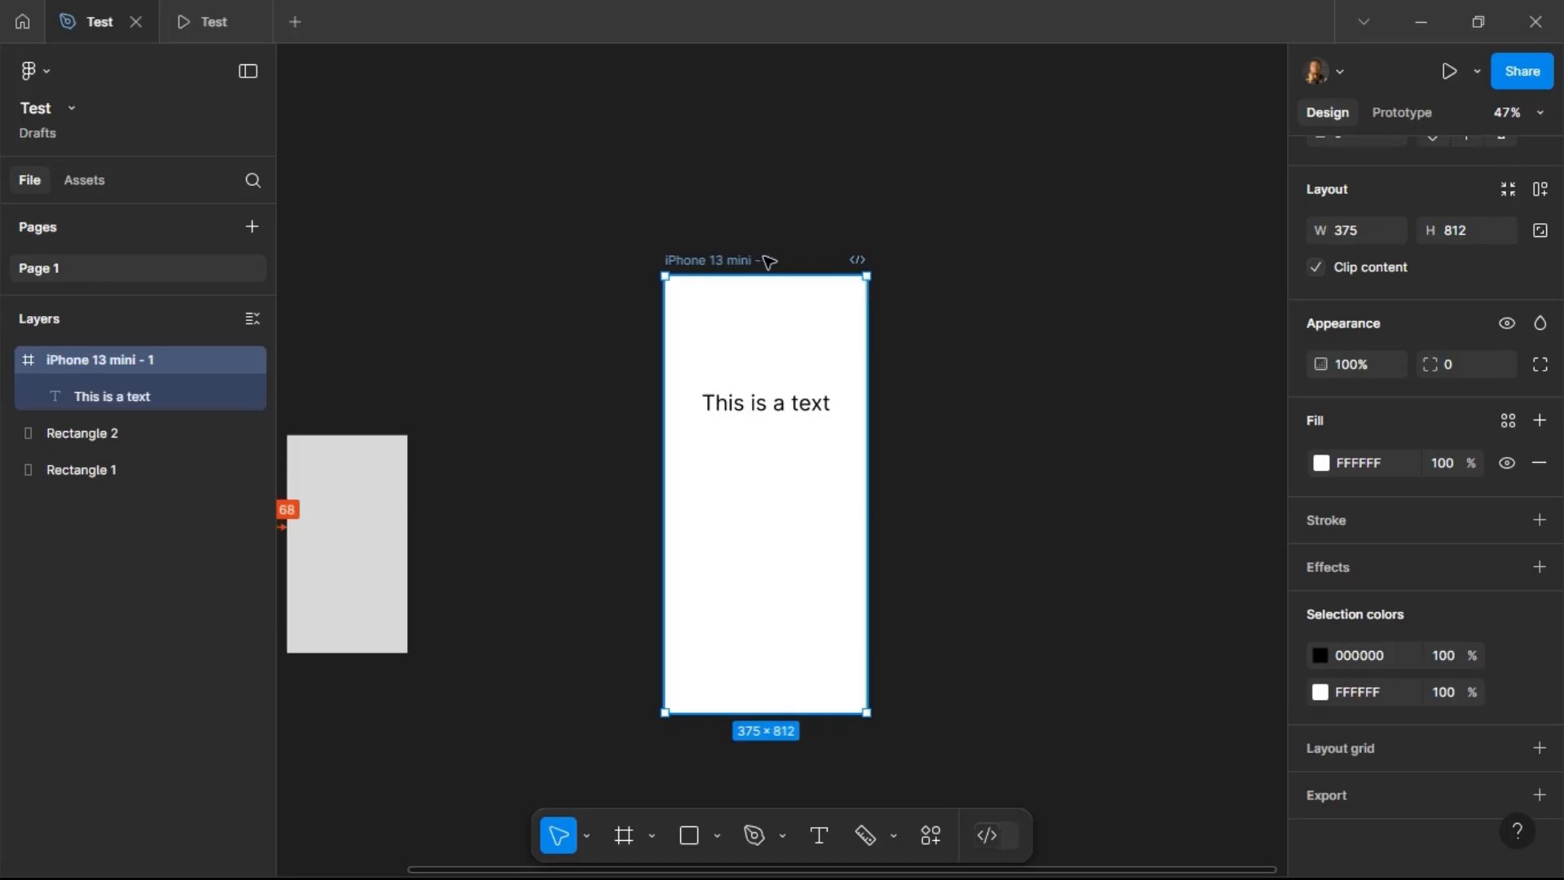
left_click(1471, 70)
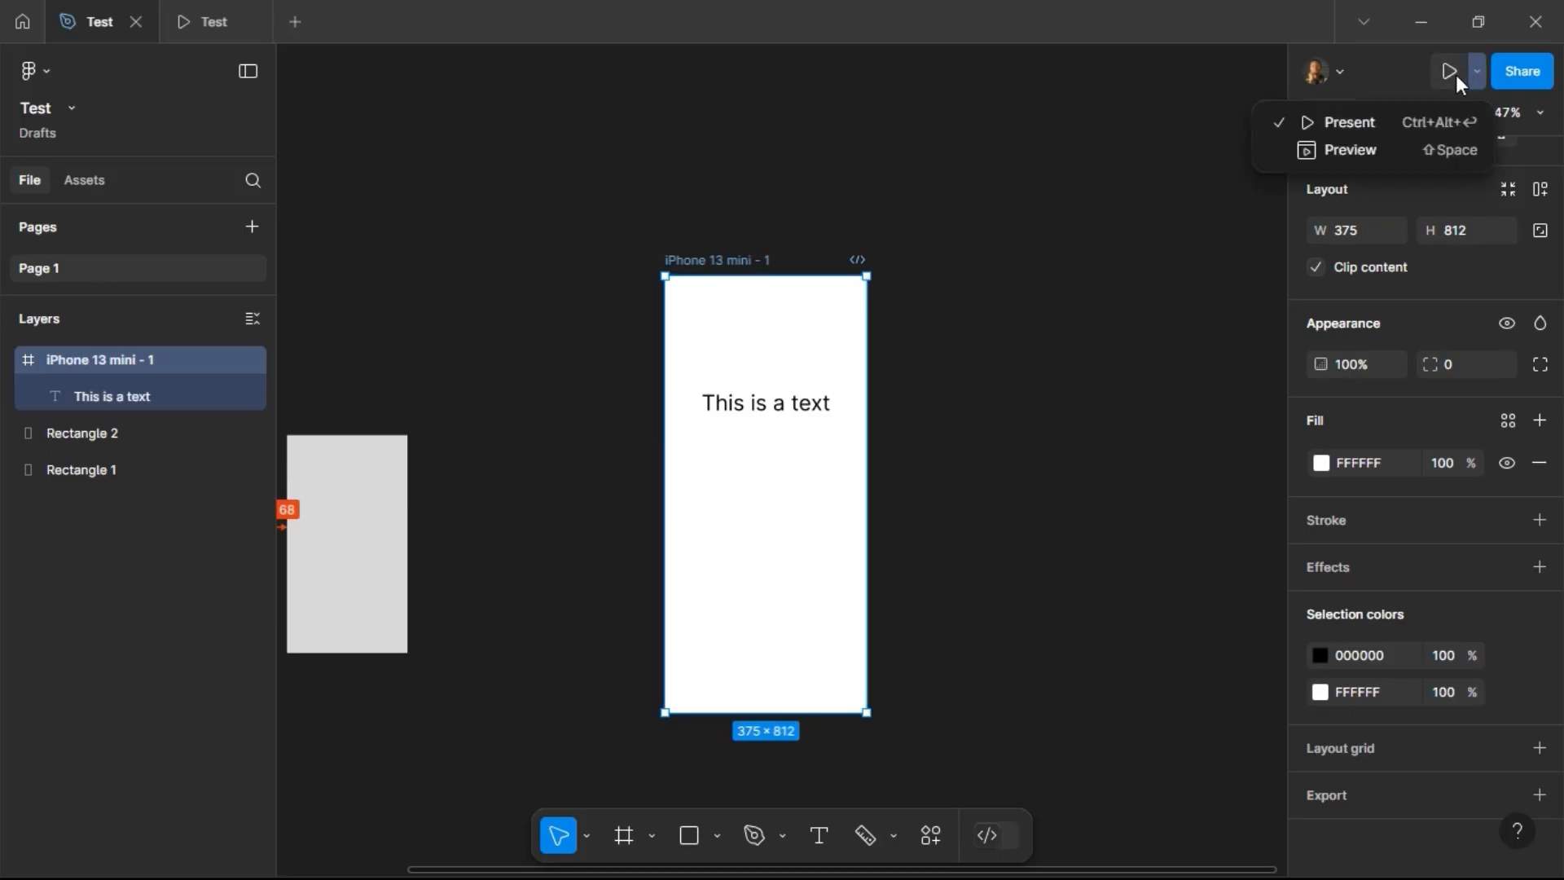
left_click(1405, 147)
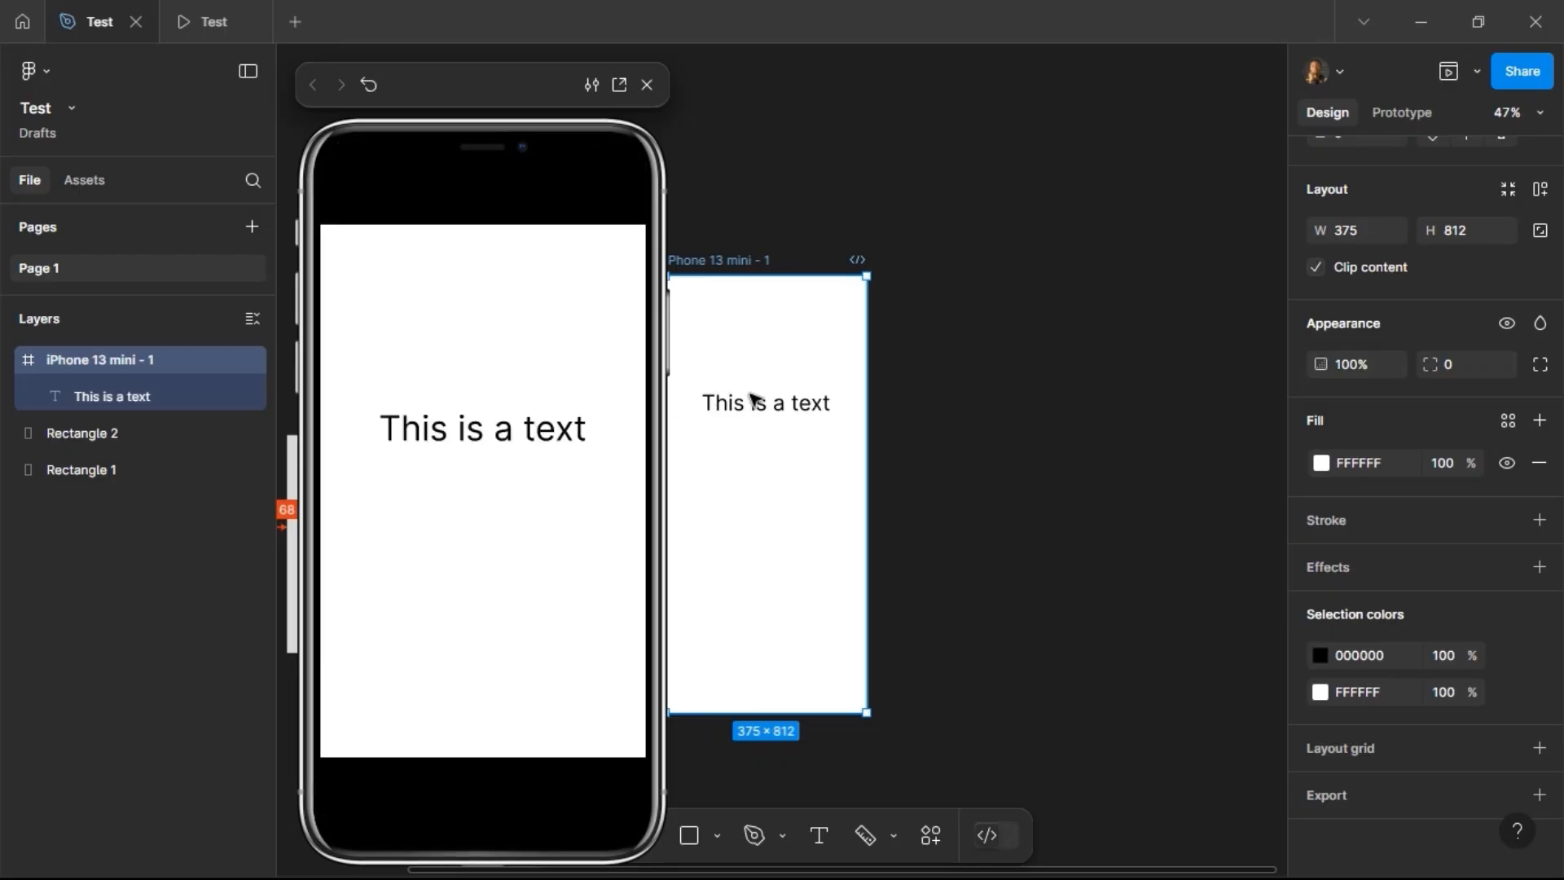
Step: Erase all the words of the text layer inside the frame and close the preview
double_click(768, 412)
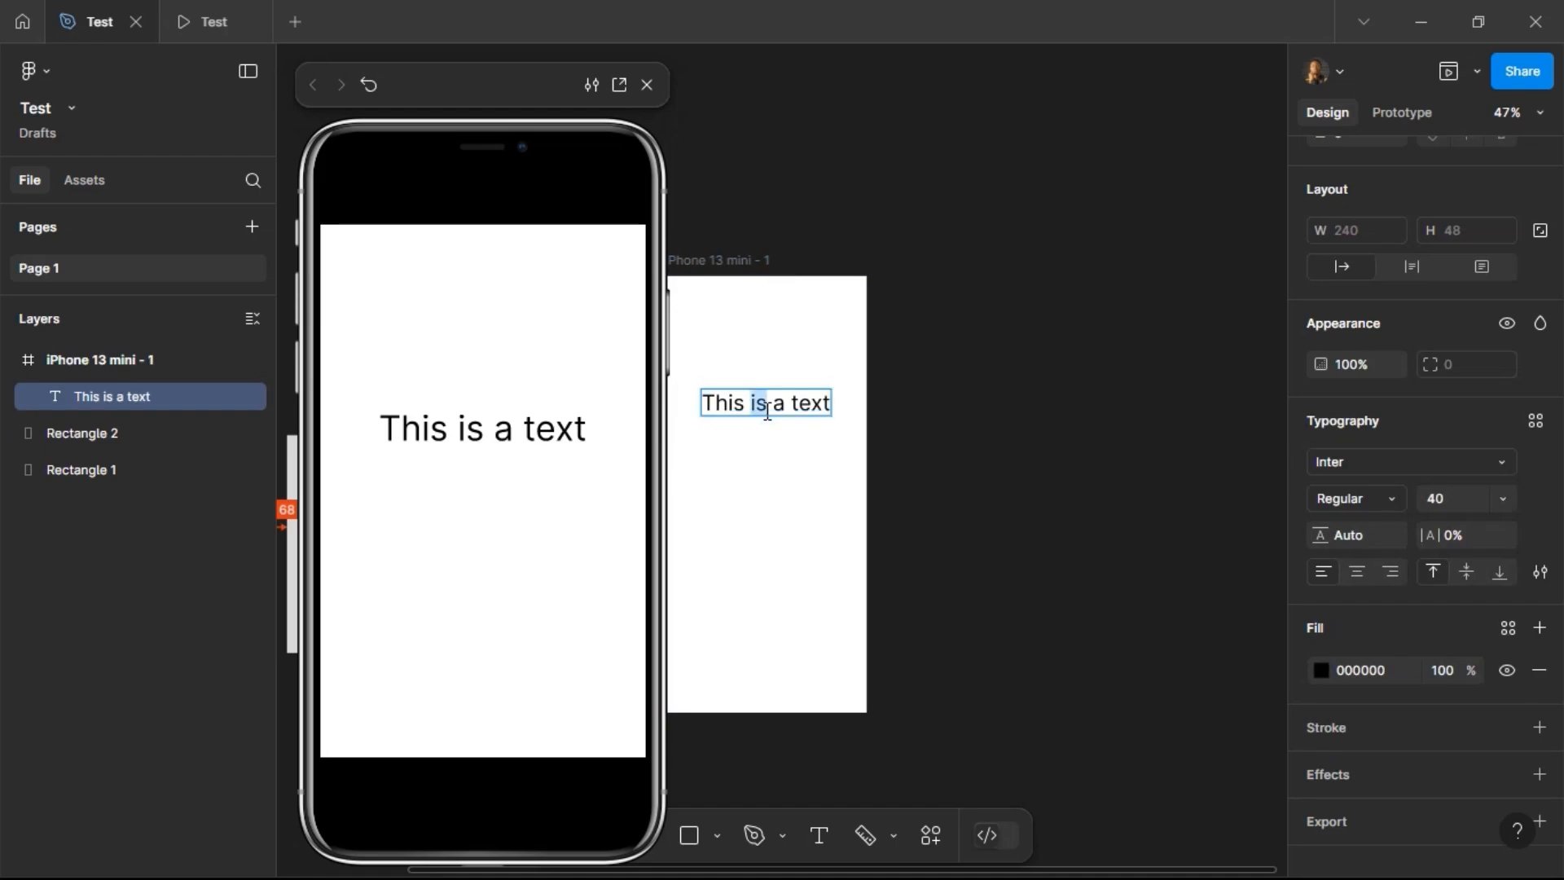
key("BackSpace")
key("BackSpace")
key("BackSpace")
key("BackSpace")
key("BackSpace")
key("BackSpace")
key("BackSpace")
key("BackSpace")
key("BackSpace")
key("BackSpace")
key("BackSpace")
key("BackSpace")
key("BackSpace")
key("BackSpace")
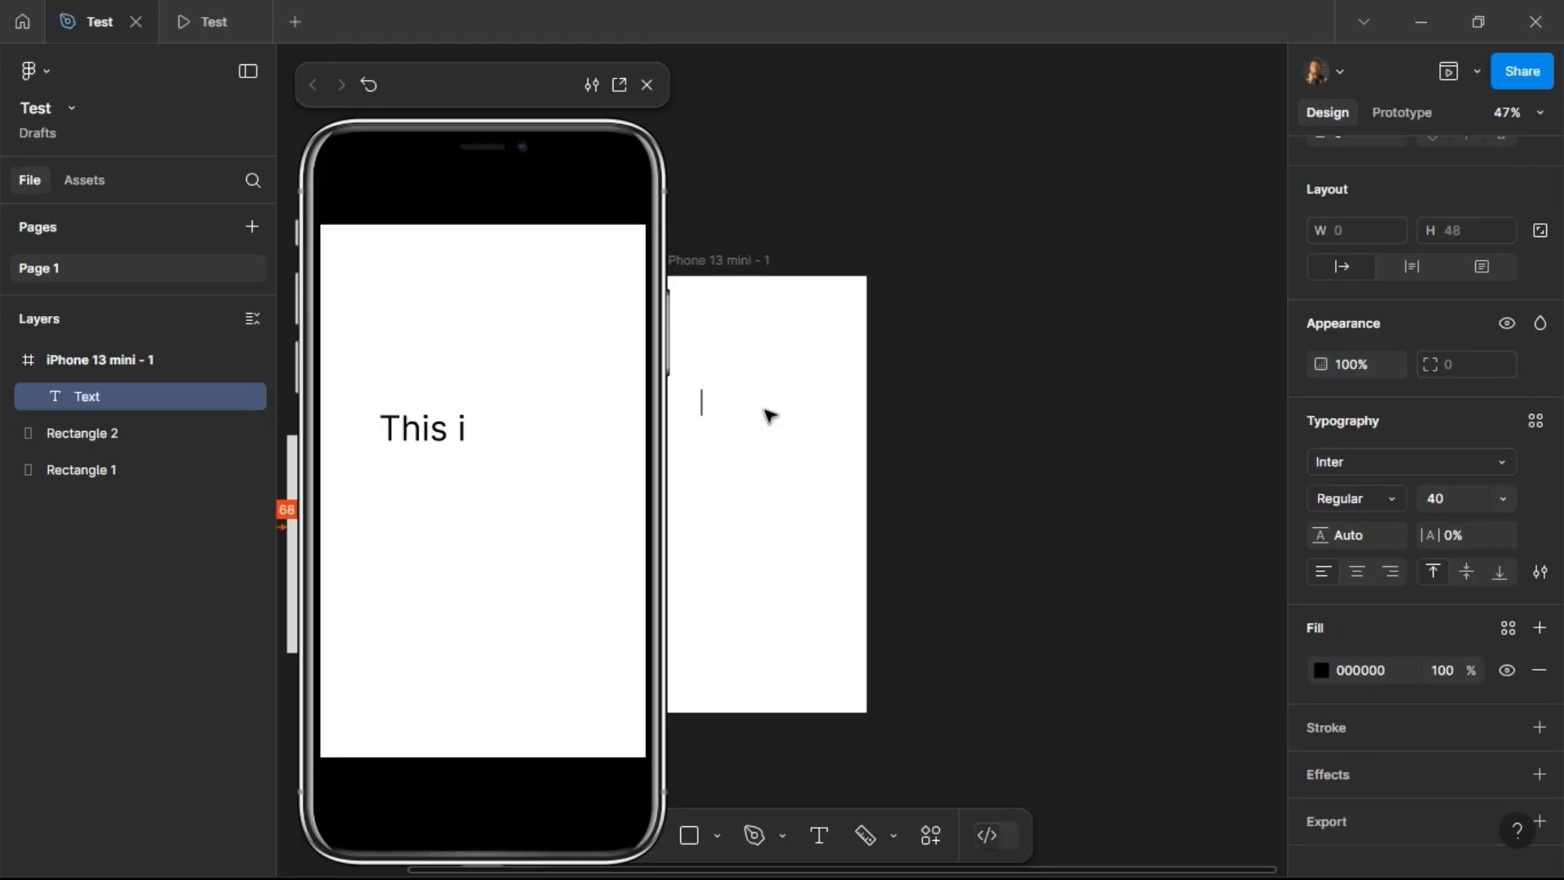
left_click(647, 85)
key("Escape")
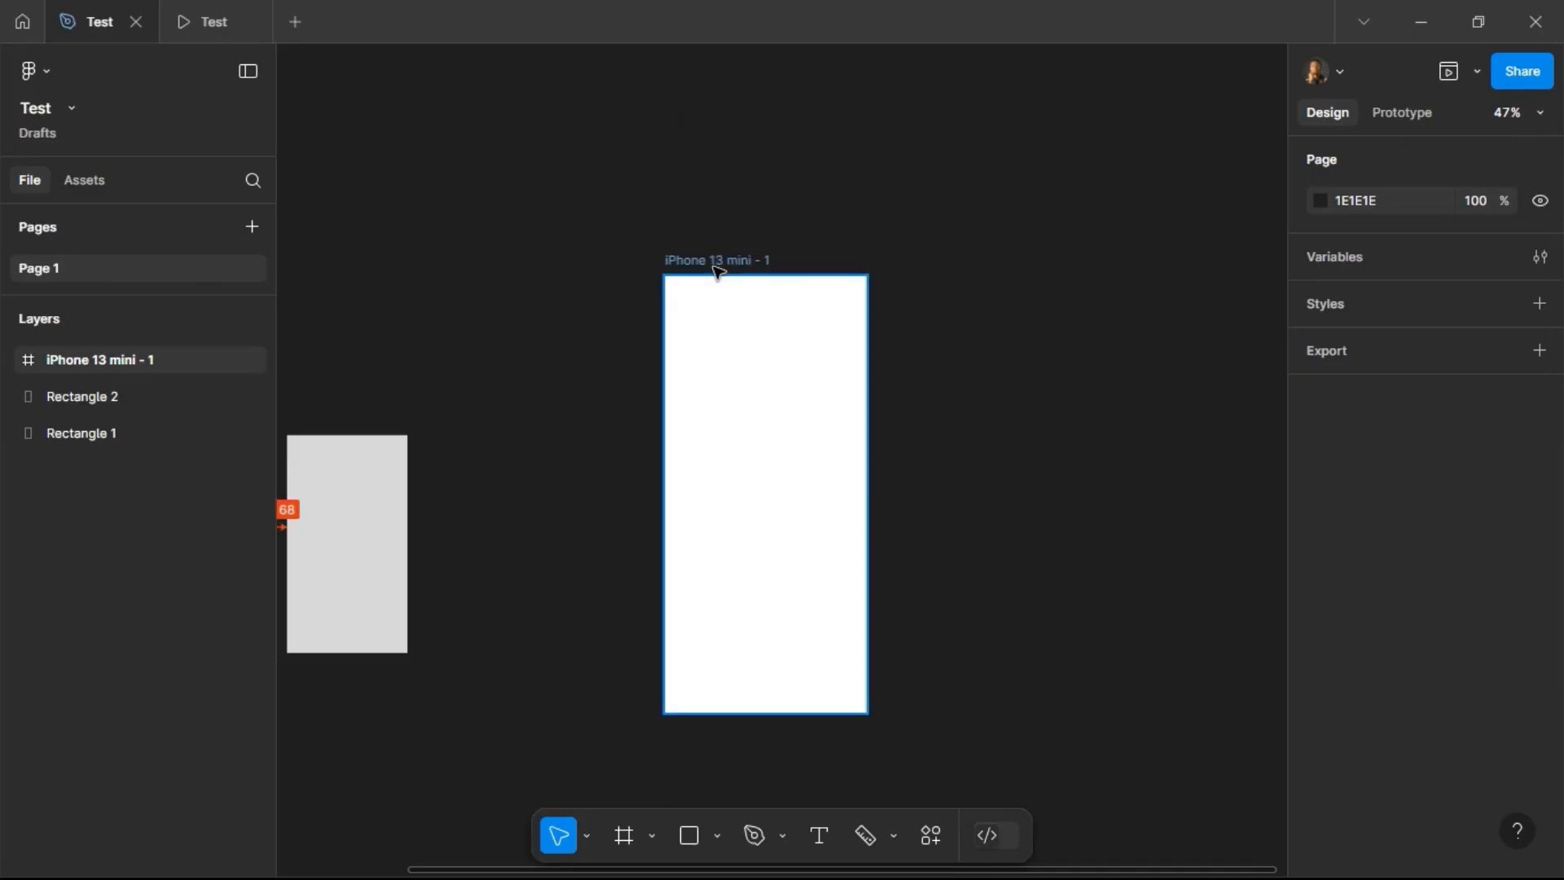
Step: Delete the iPhone 13 mini frame from the canvas
left_click(782, 273)
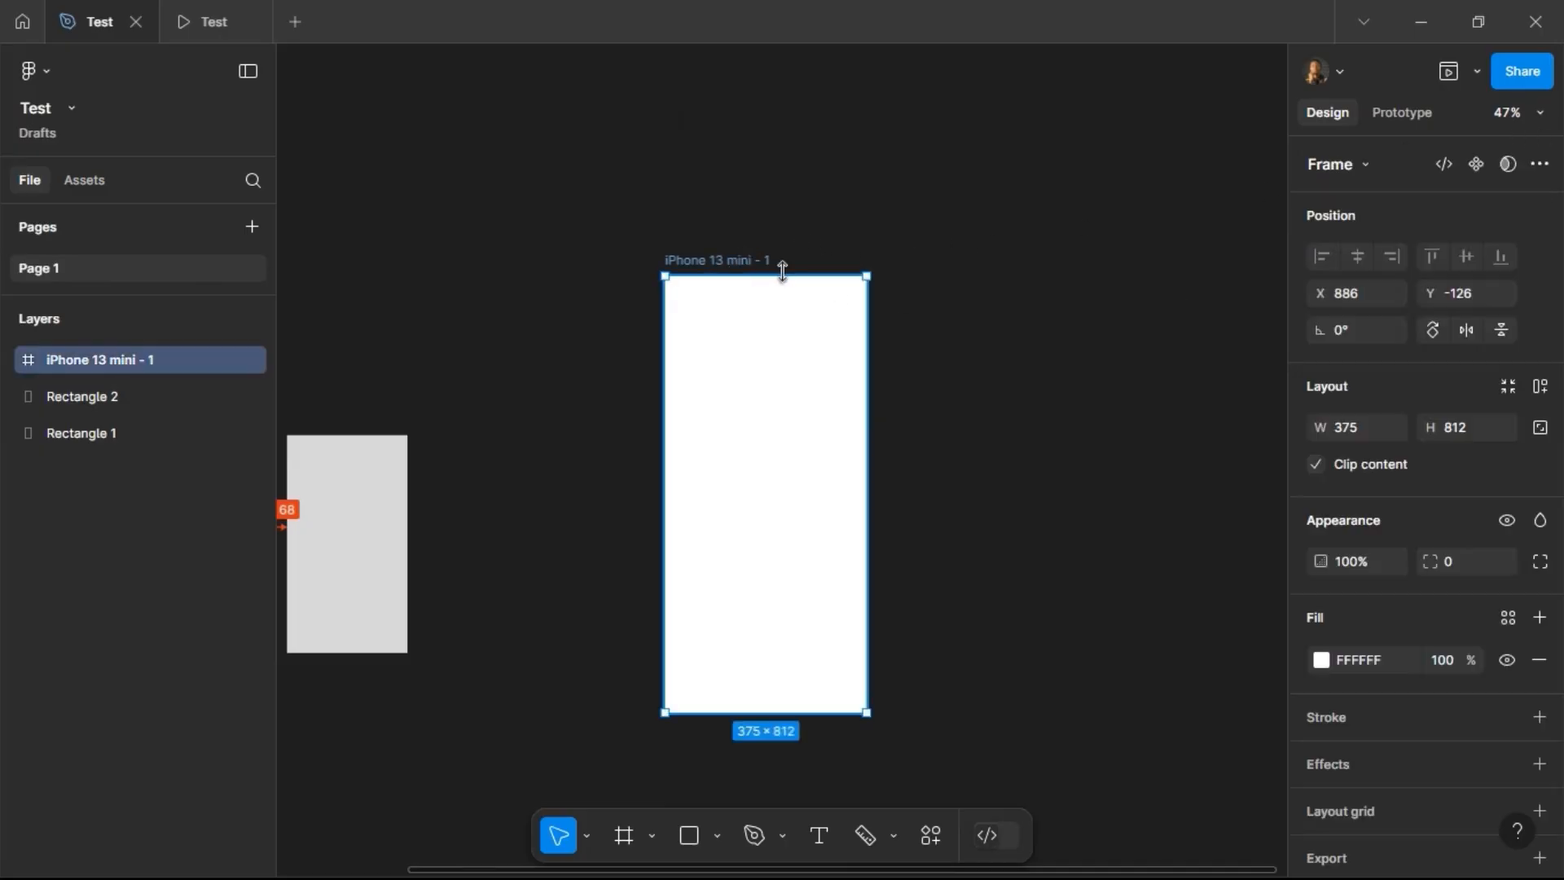
key("Delete")
left_click(1546, 114)
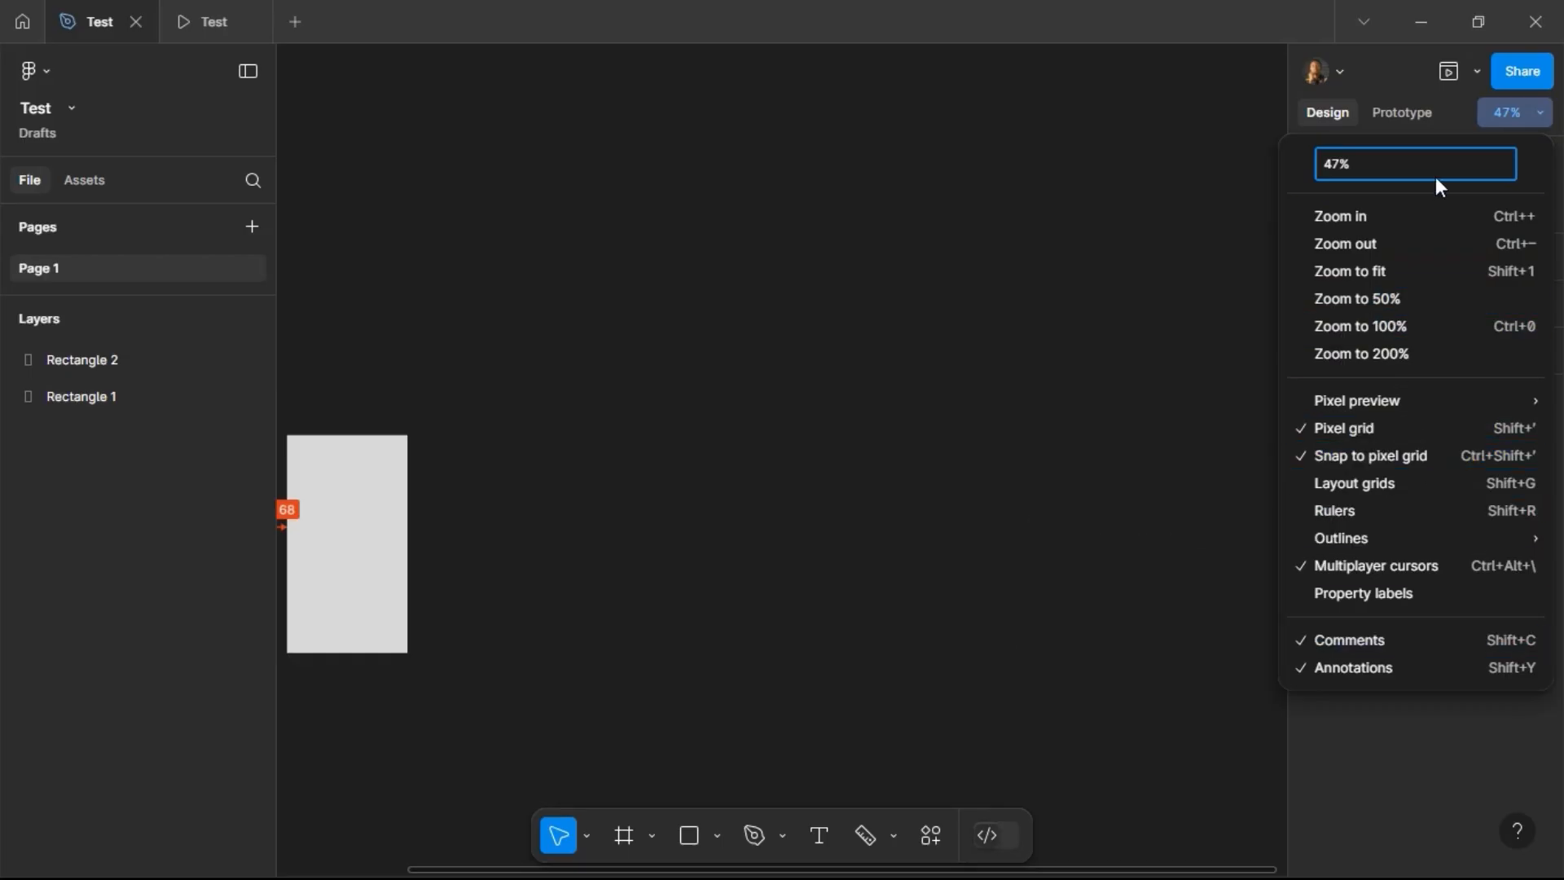
left_click(1523, 108)
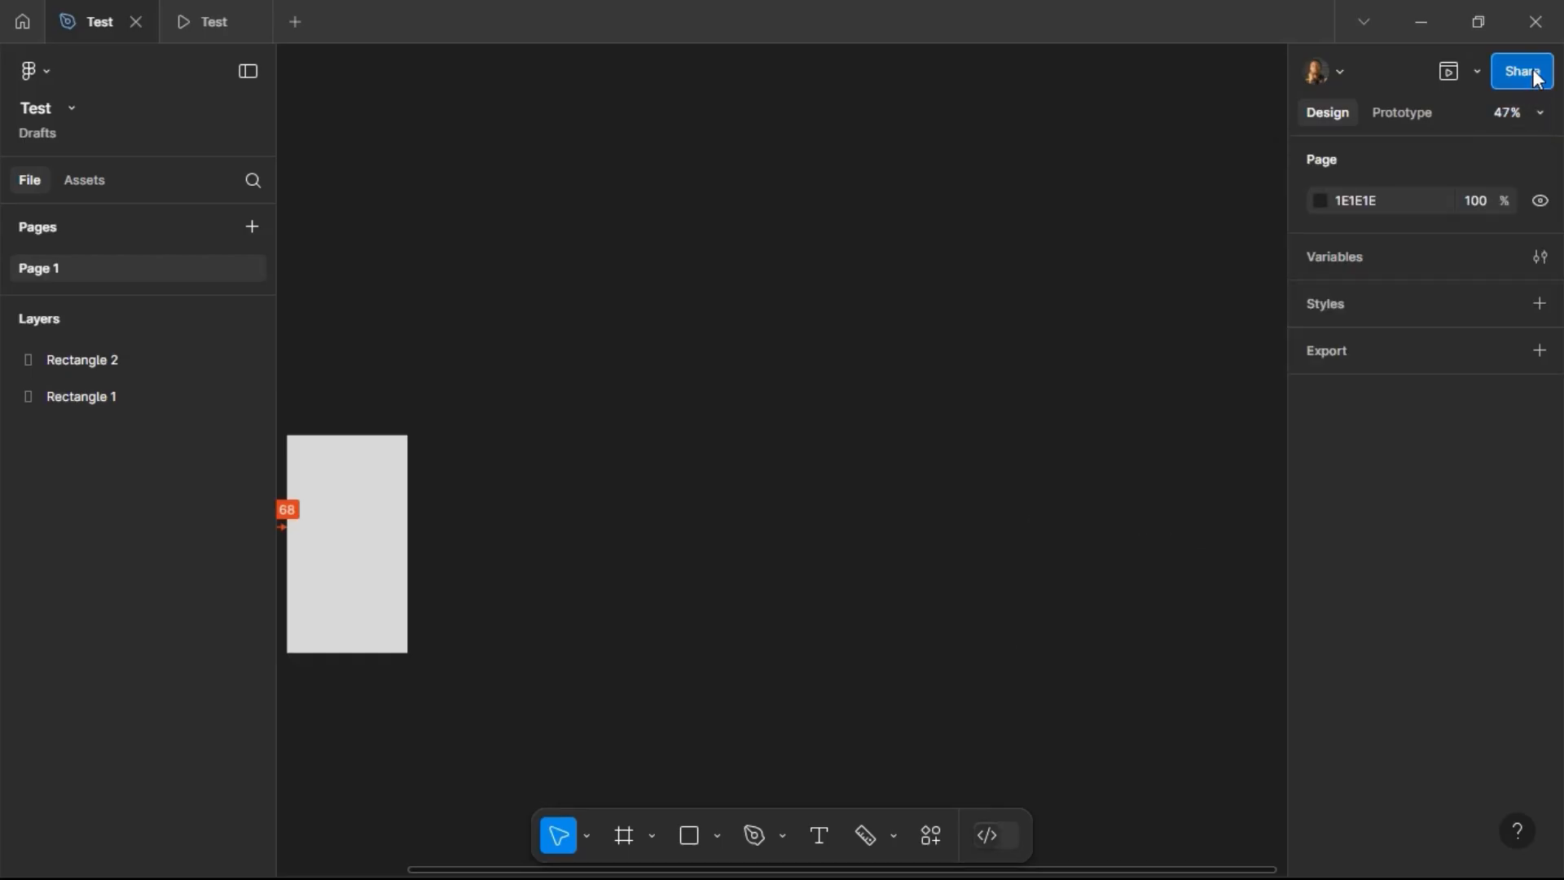
Step: Try inviting a collaborator by e-mail with can edit access in the share dialog, then remove the invitee
left_click(1535, 77)
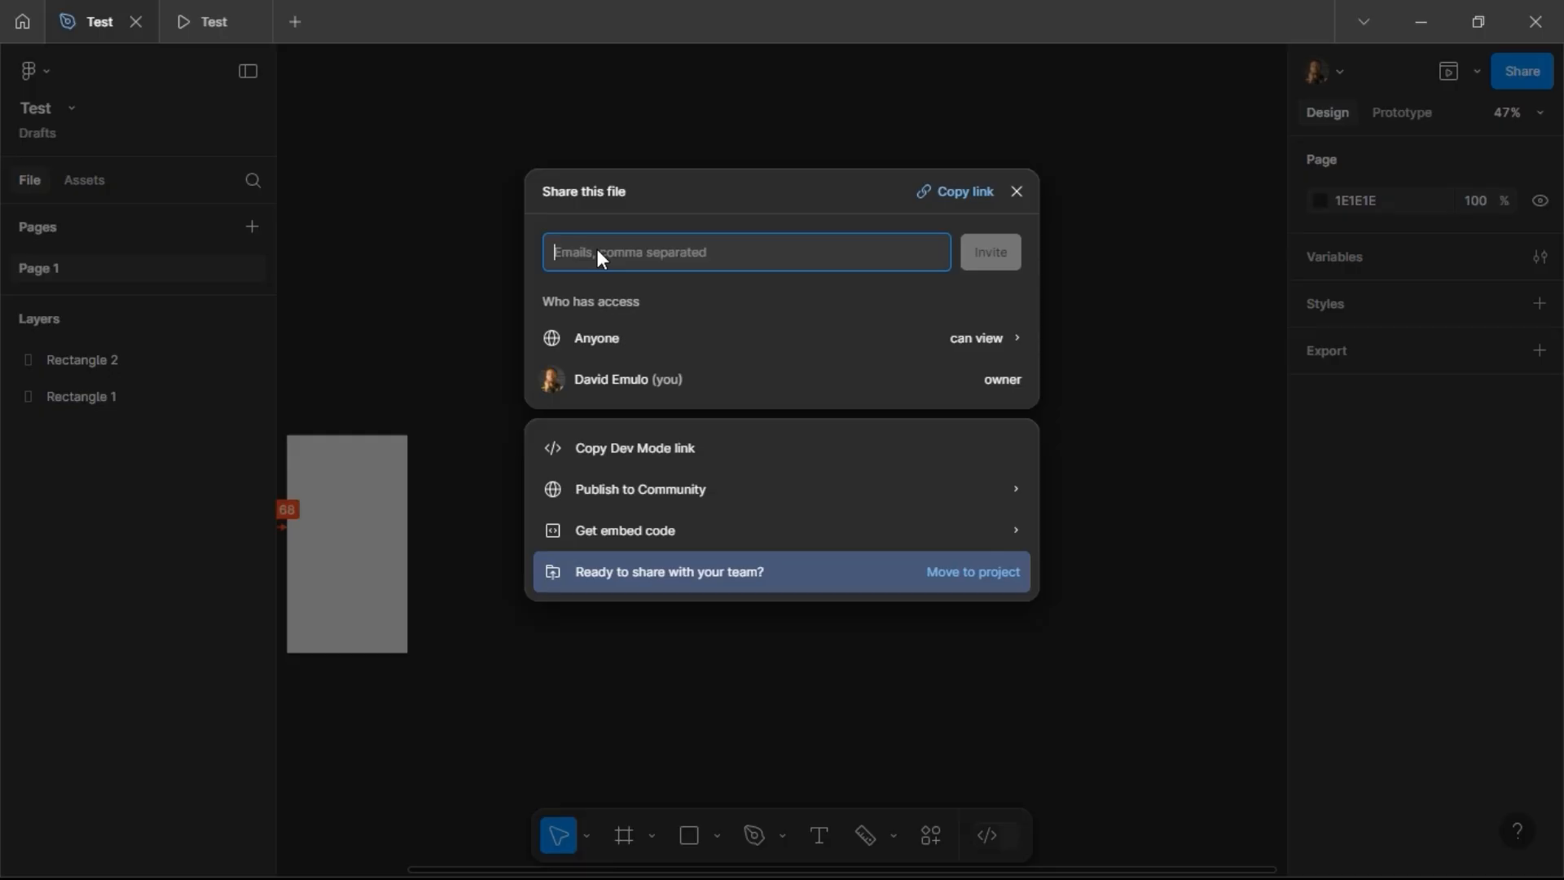
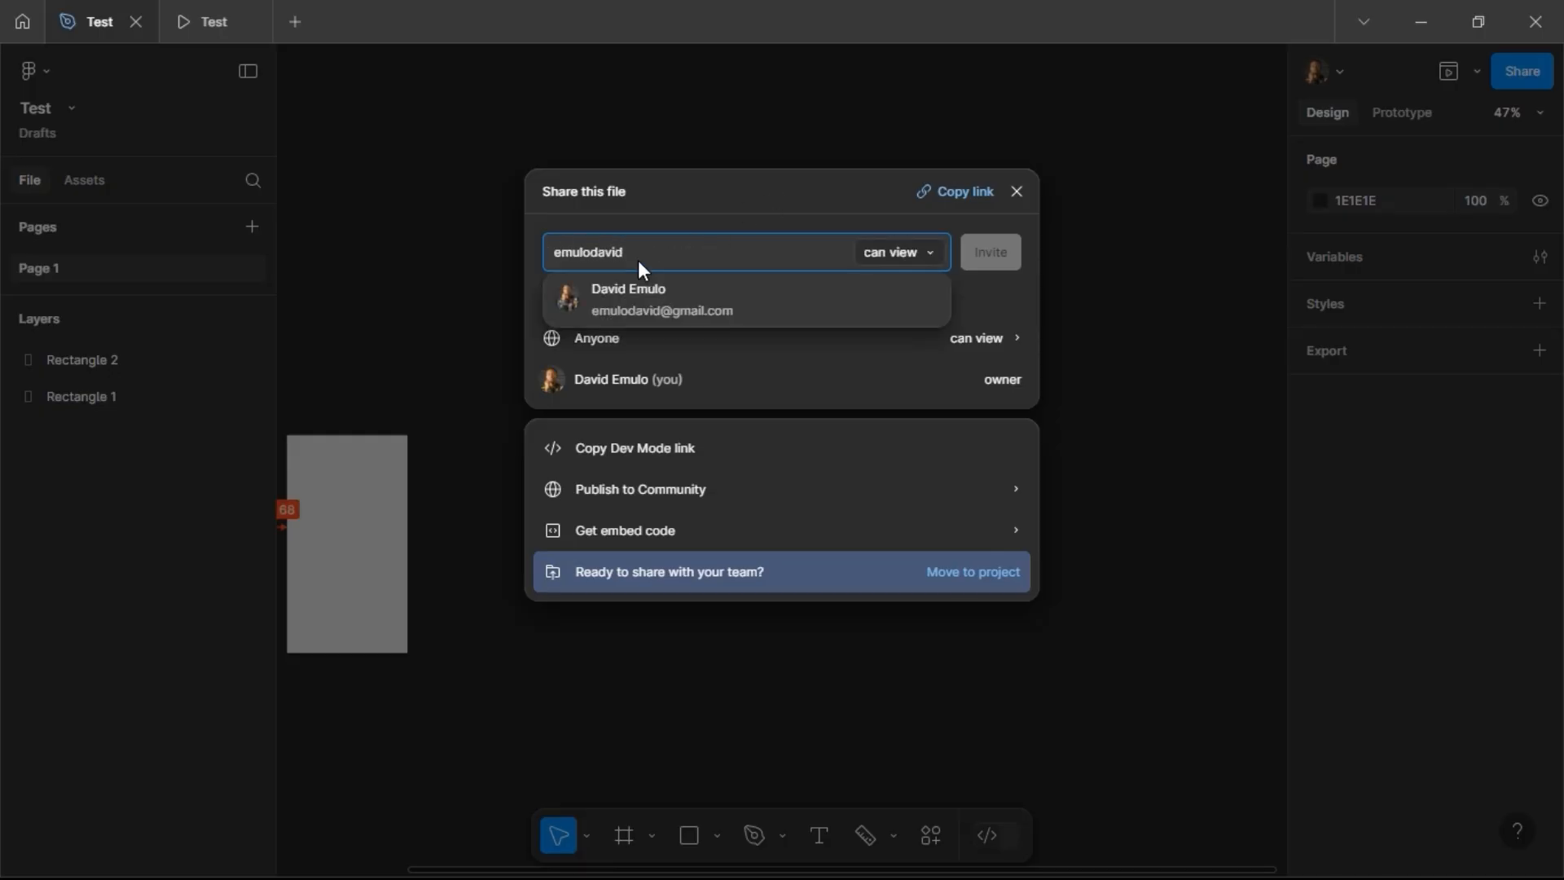
left_click(650, 303)
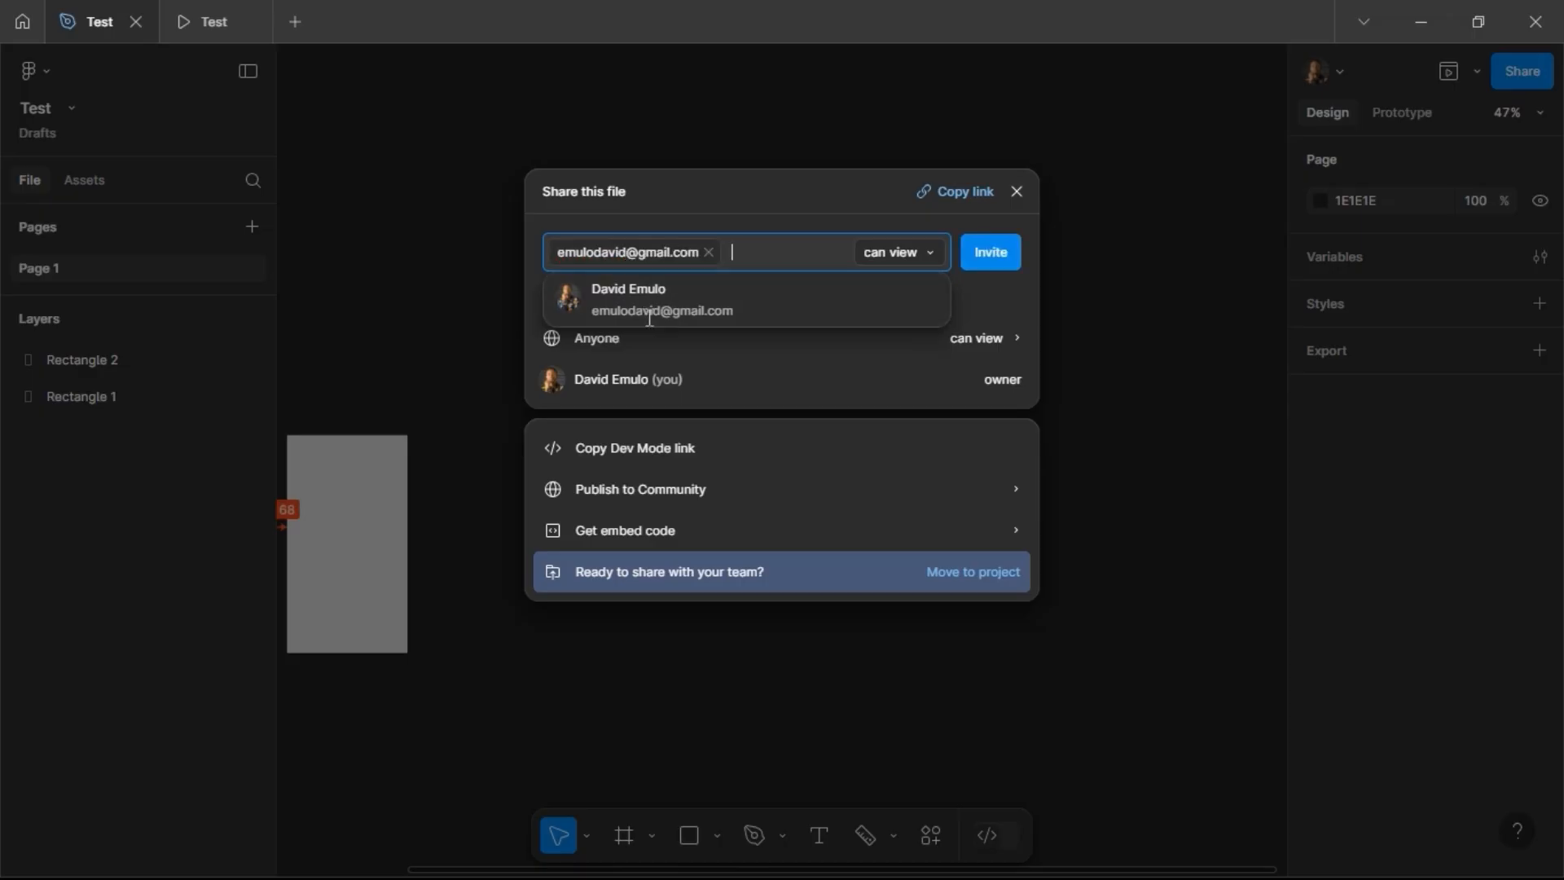
left_click(902, 250)
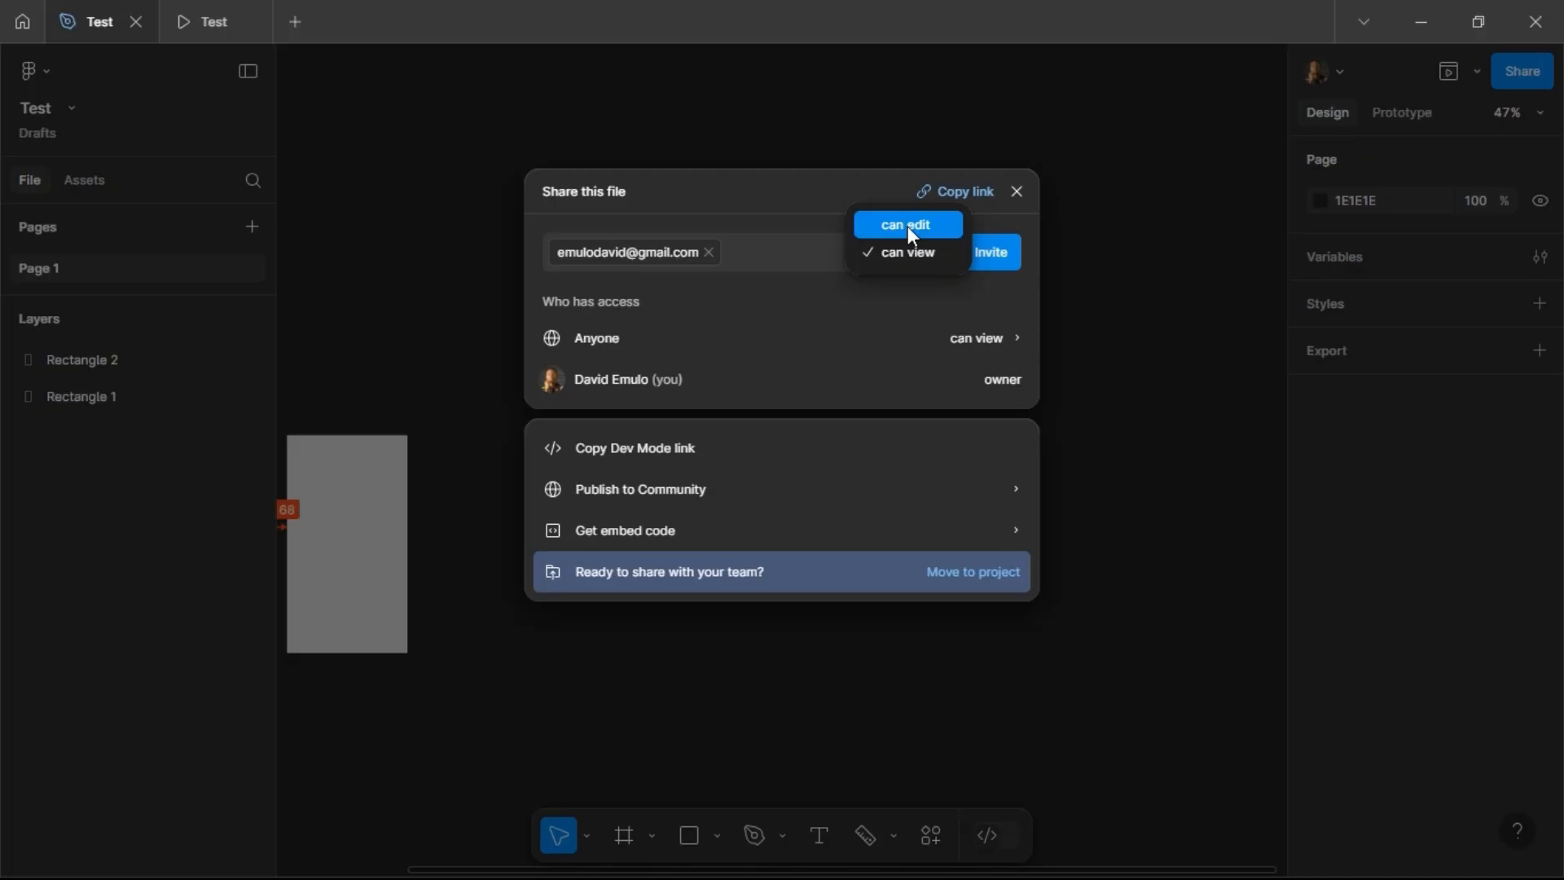
left_click(907, 227)
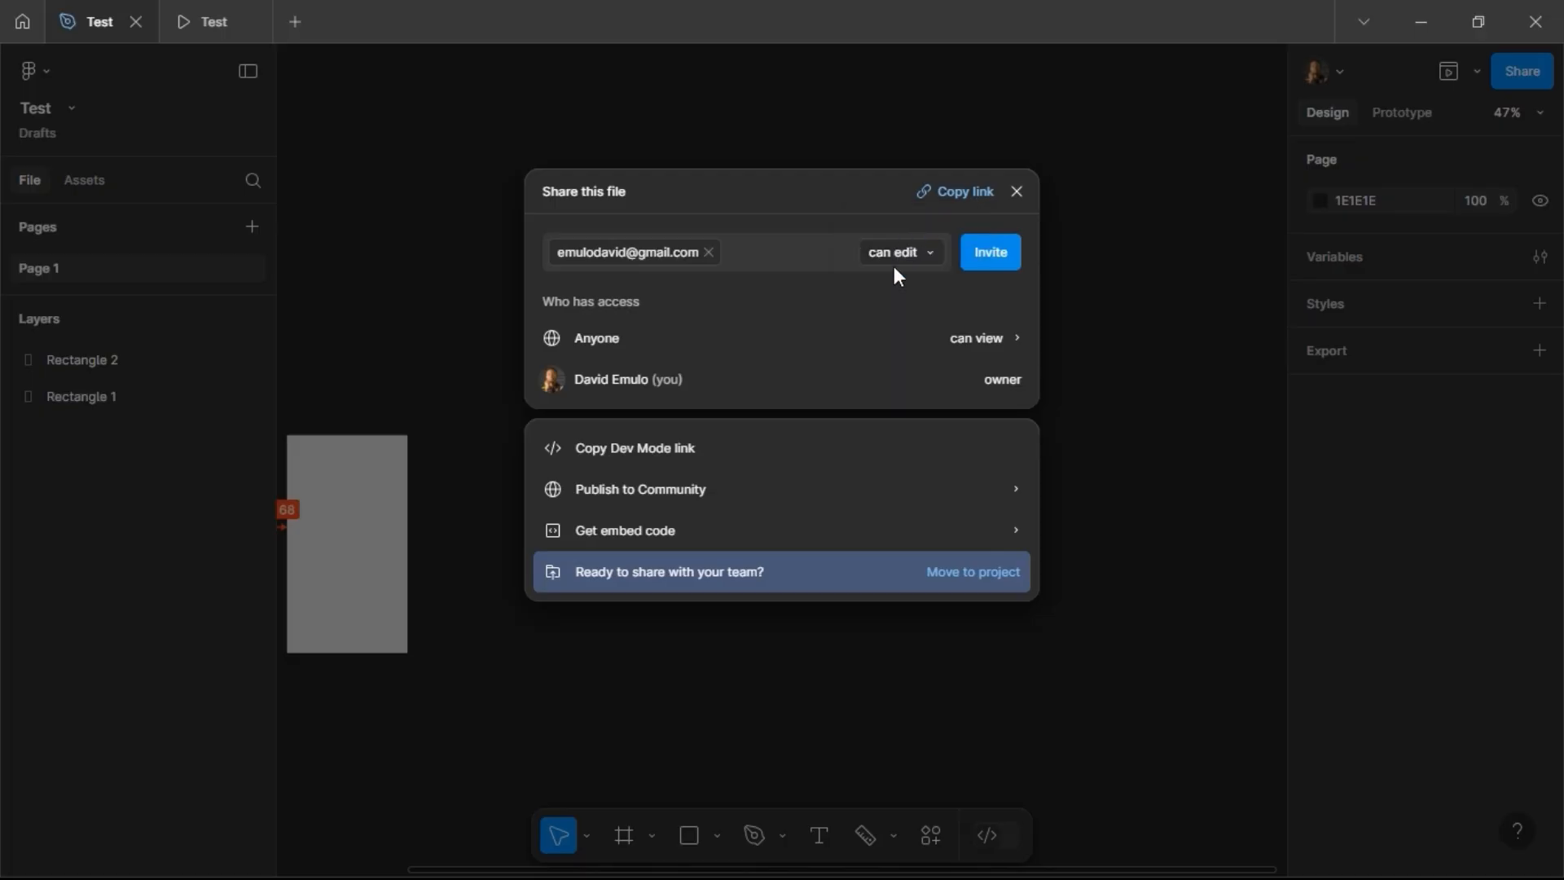
left_click(711, 260)
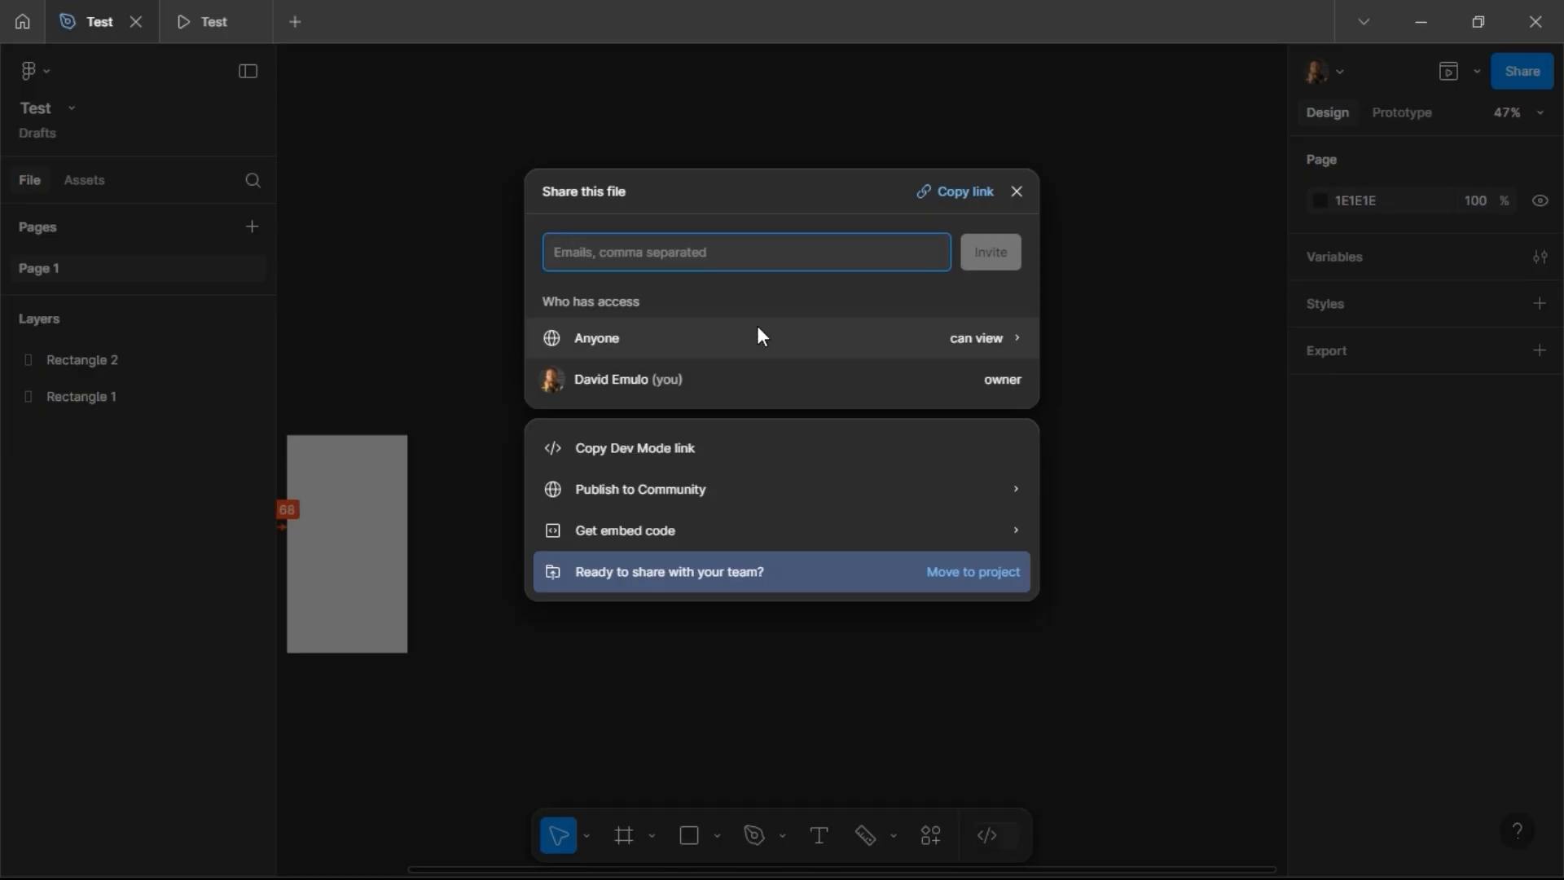
Step: Try switching link access to Only invited people, revert to Anyone, and close the share settings
left_click(672, 350)
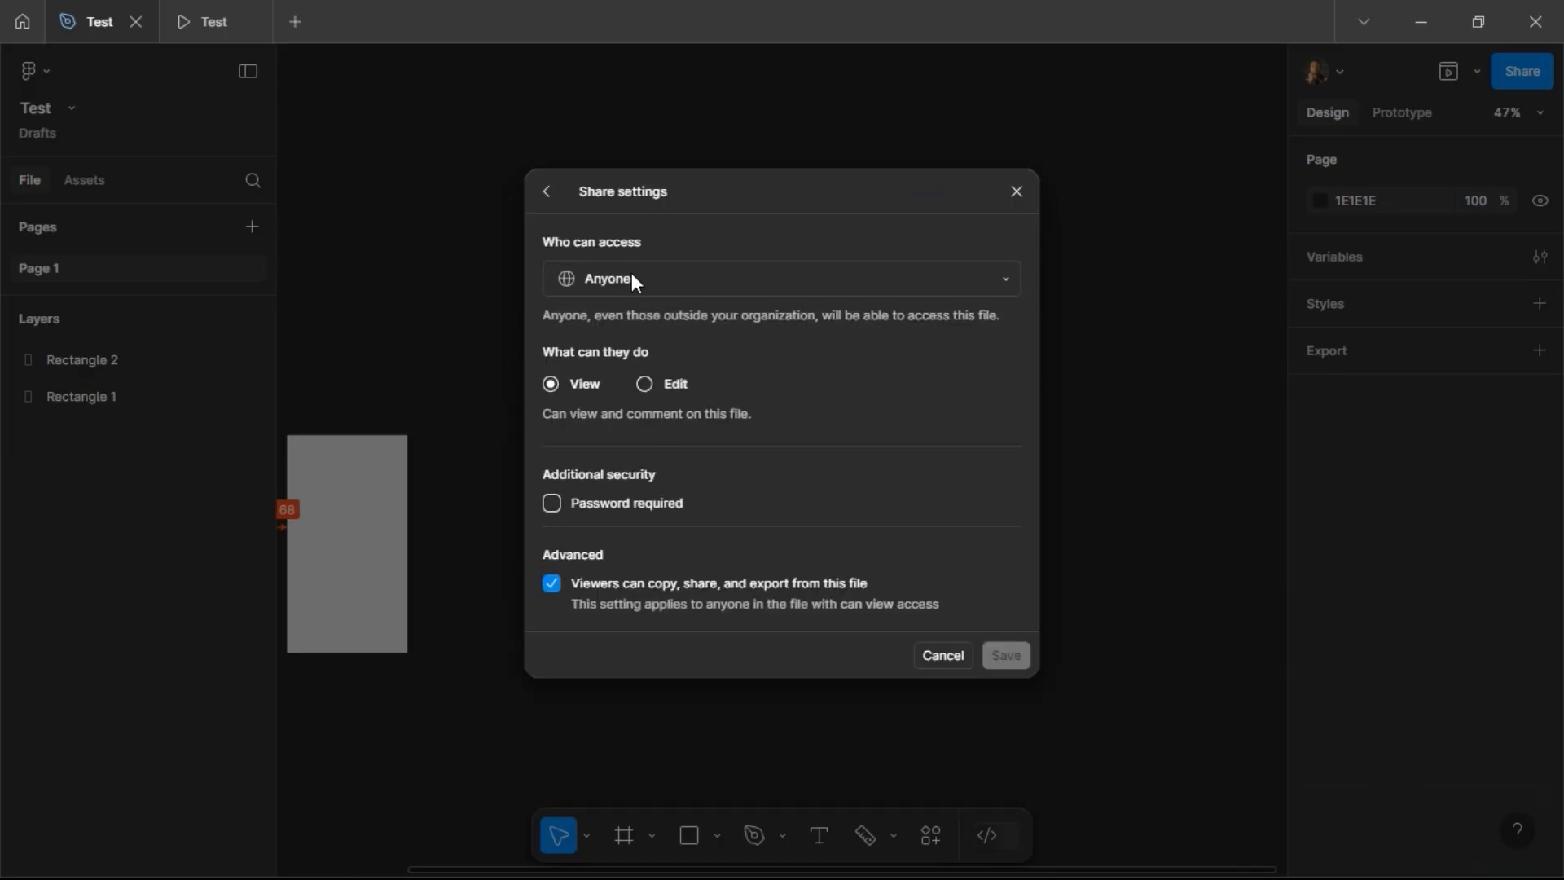
left_click(652, 277)
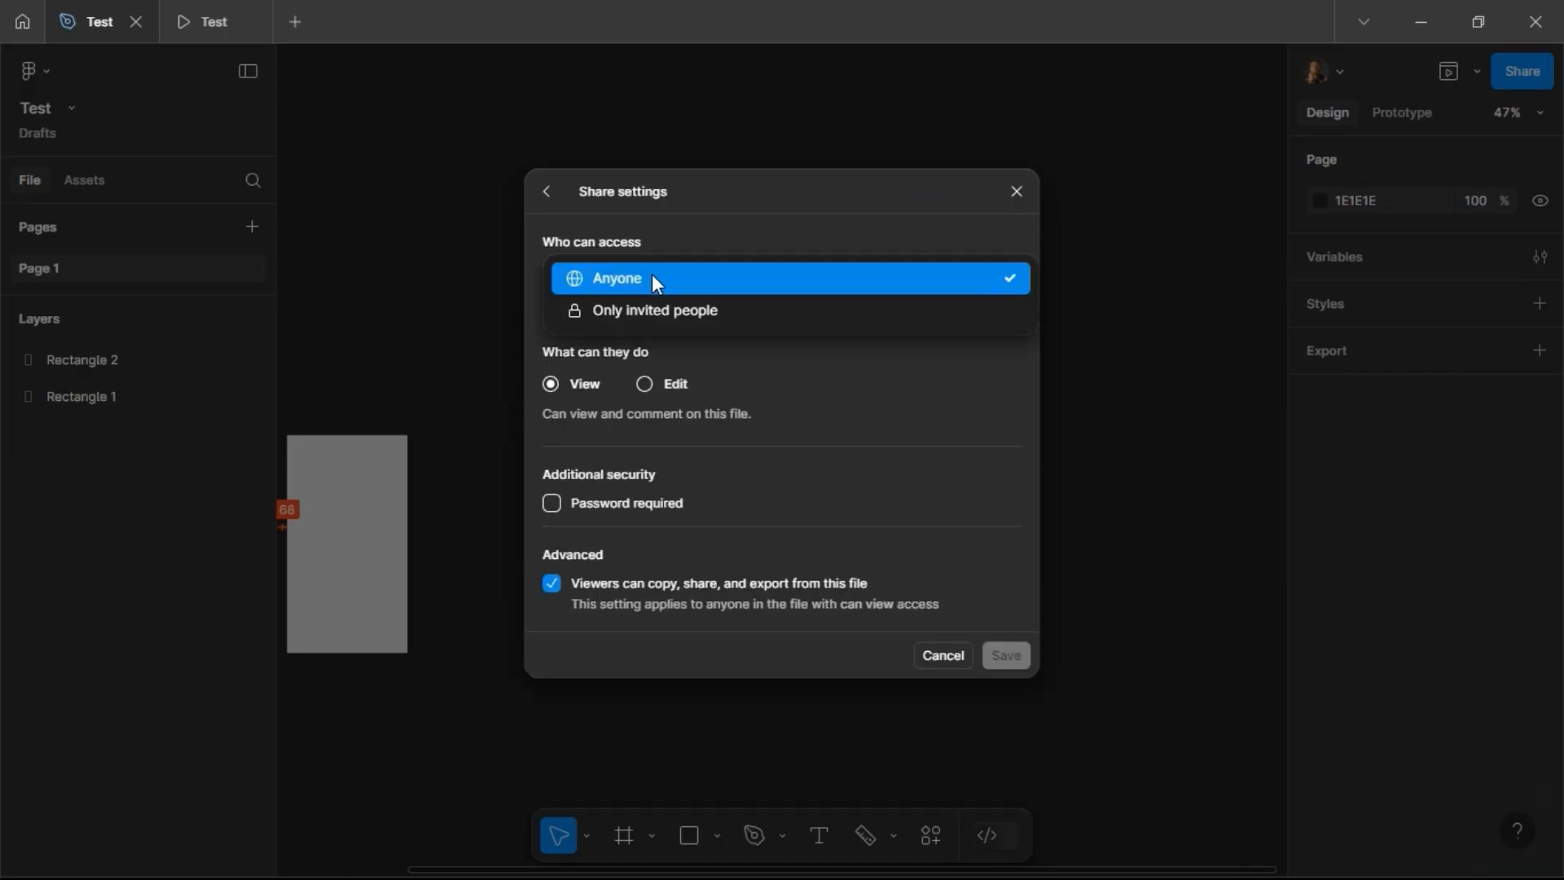
left_click(633, 313)
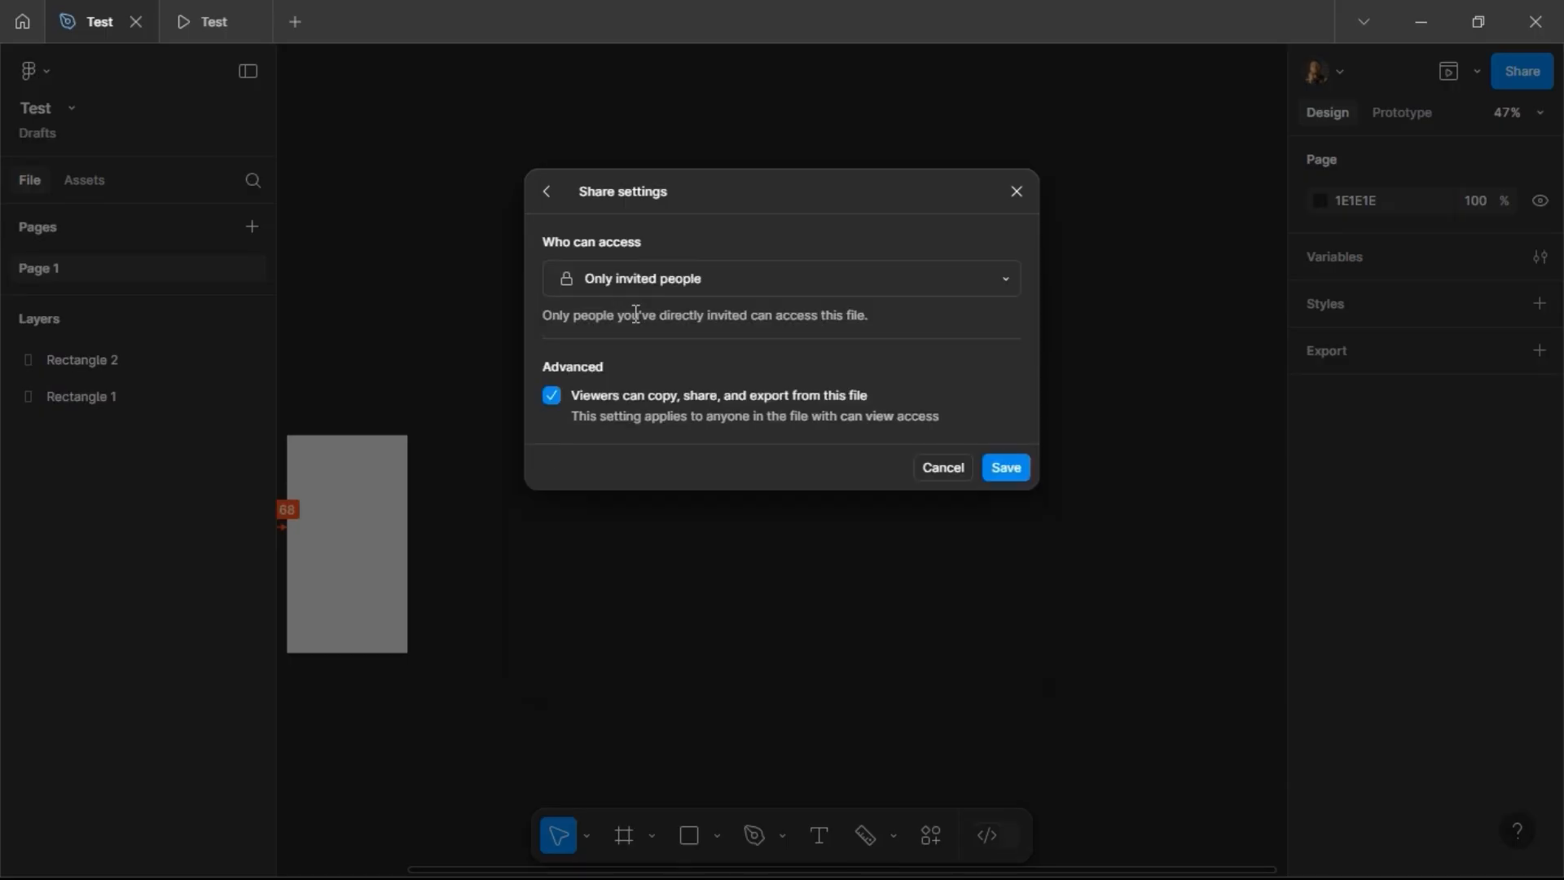
left_click(644, 273)
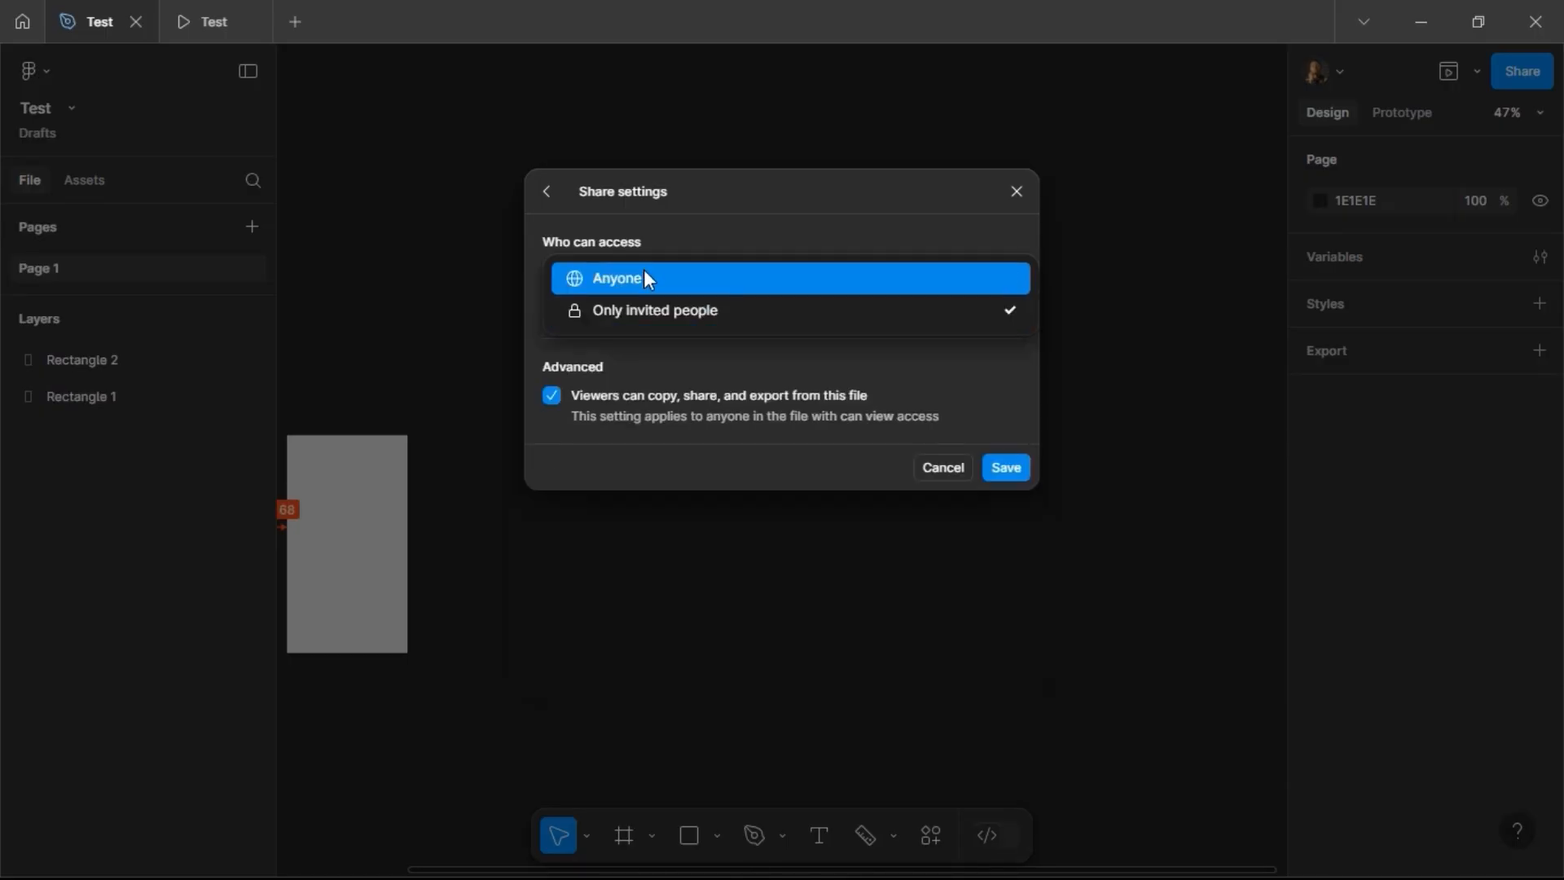
left_click(643, 277)
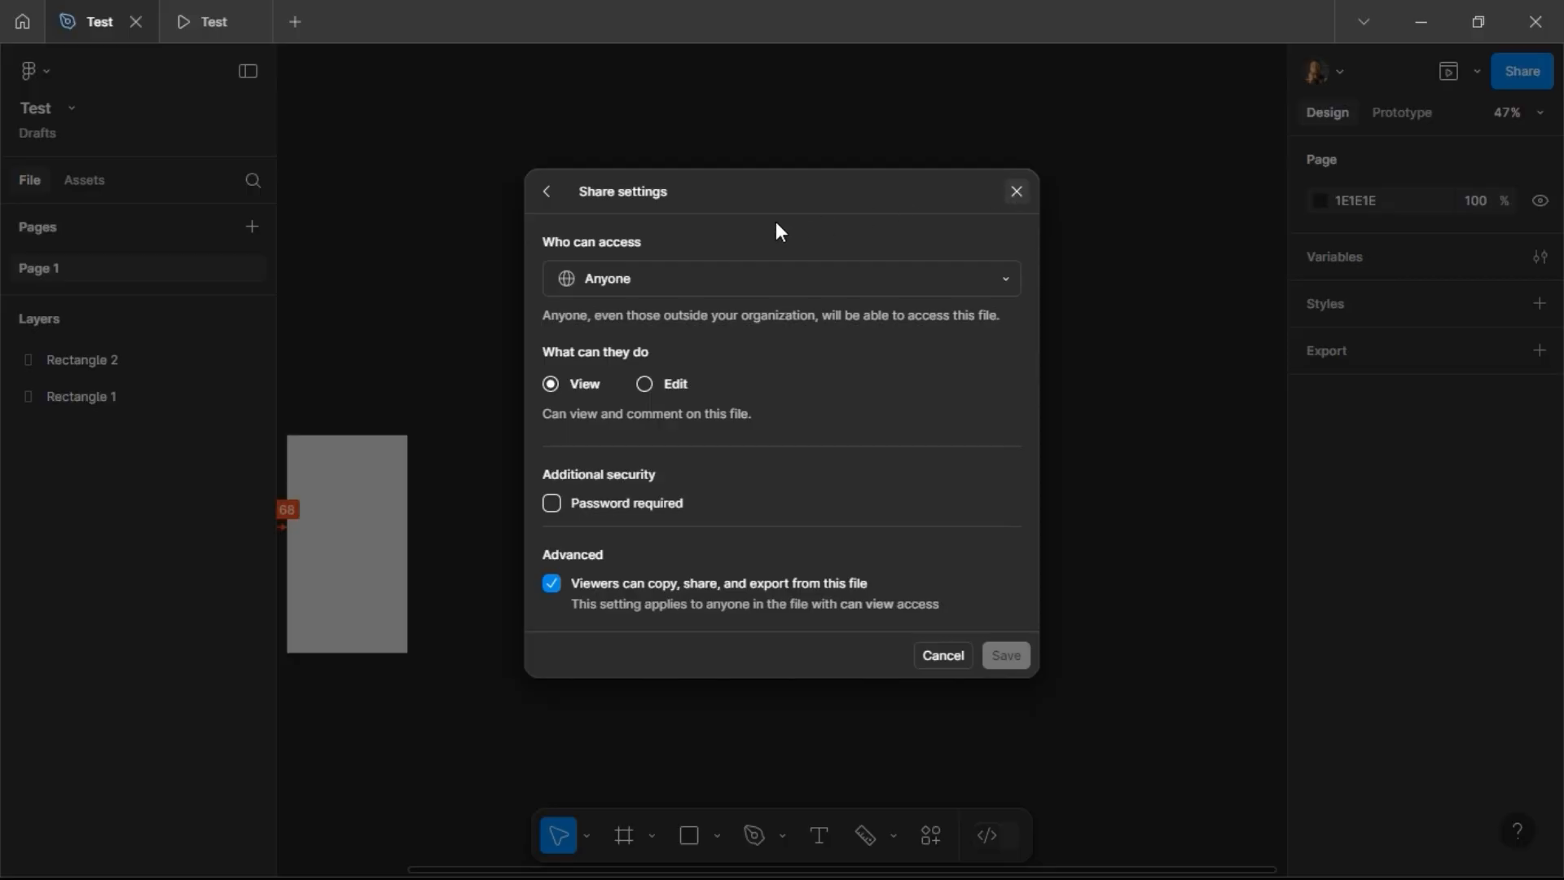
left_click(1016, 193)
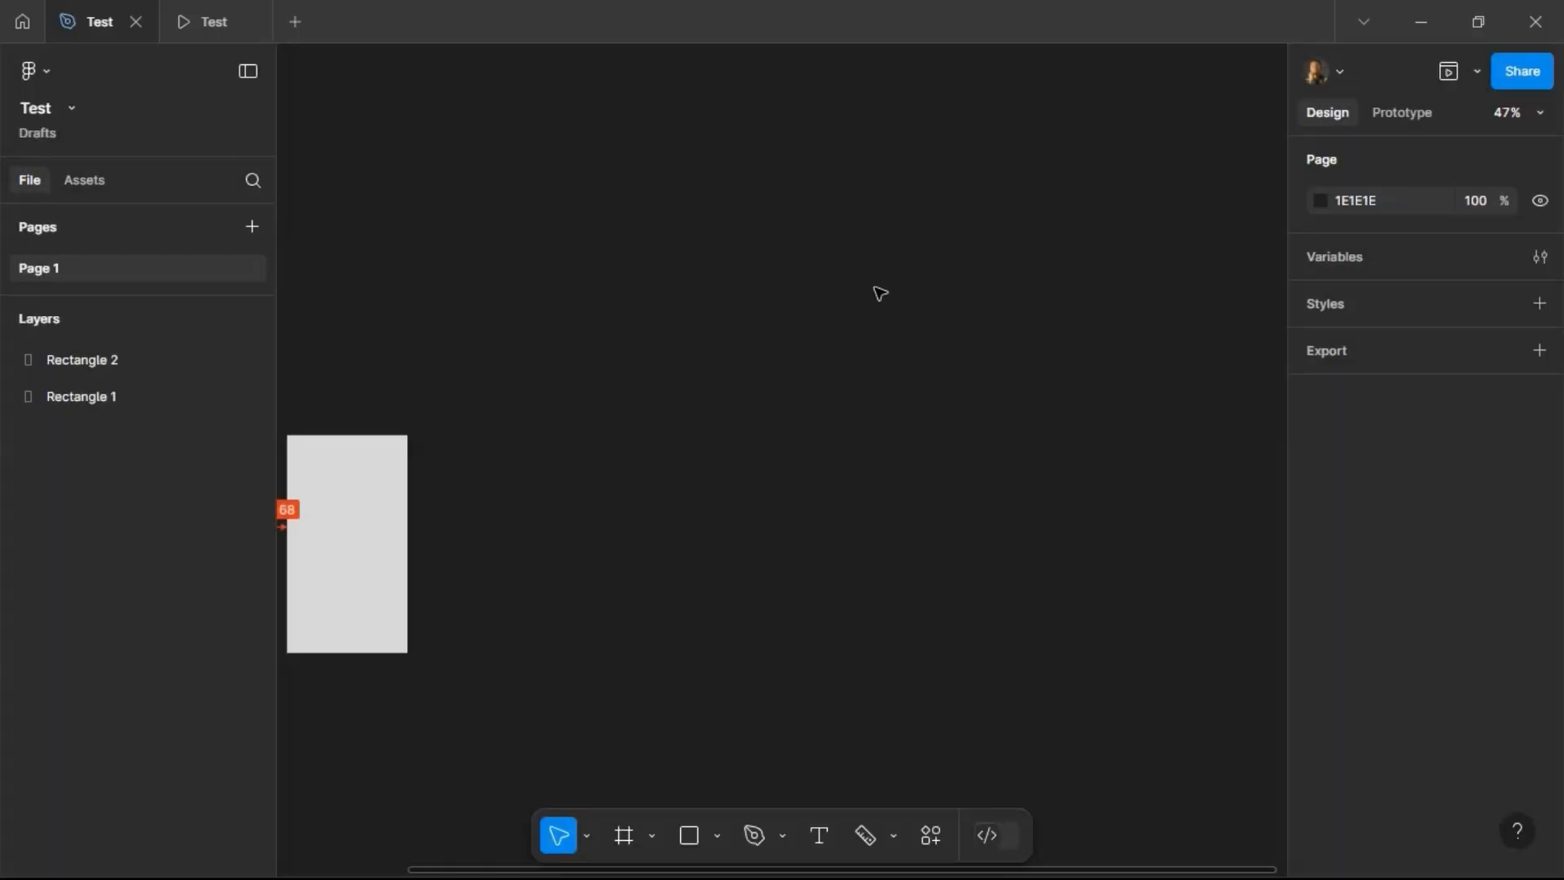